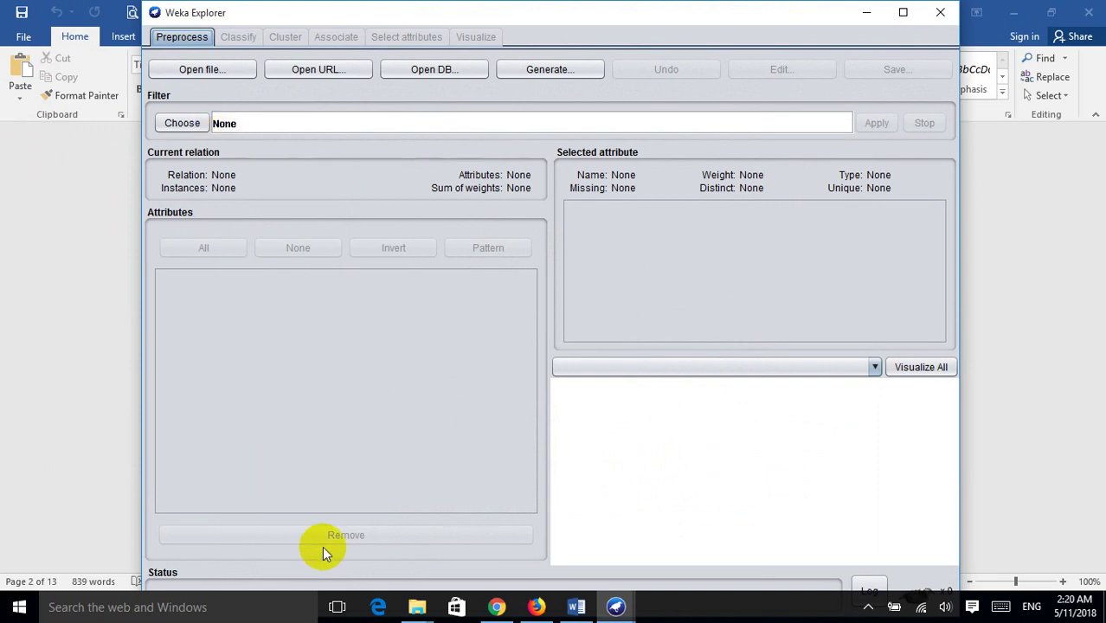
Switch to Chrome and open the UCI datasets link from the PDF slide in a new tab.
click(496, 608)
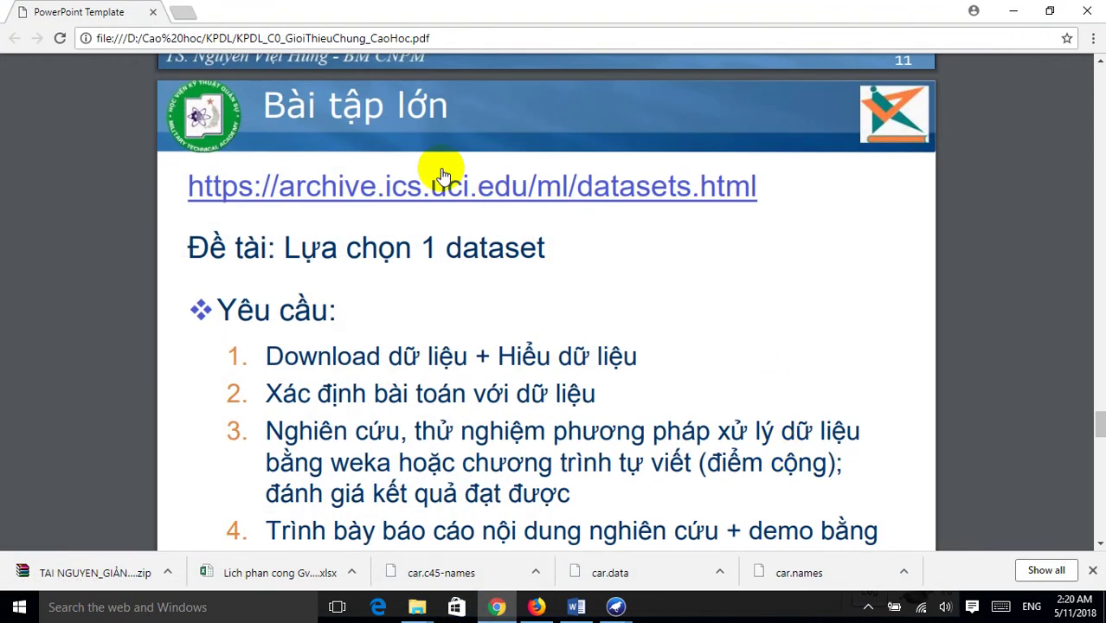
right_click(328, 187)
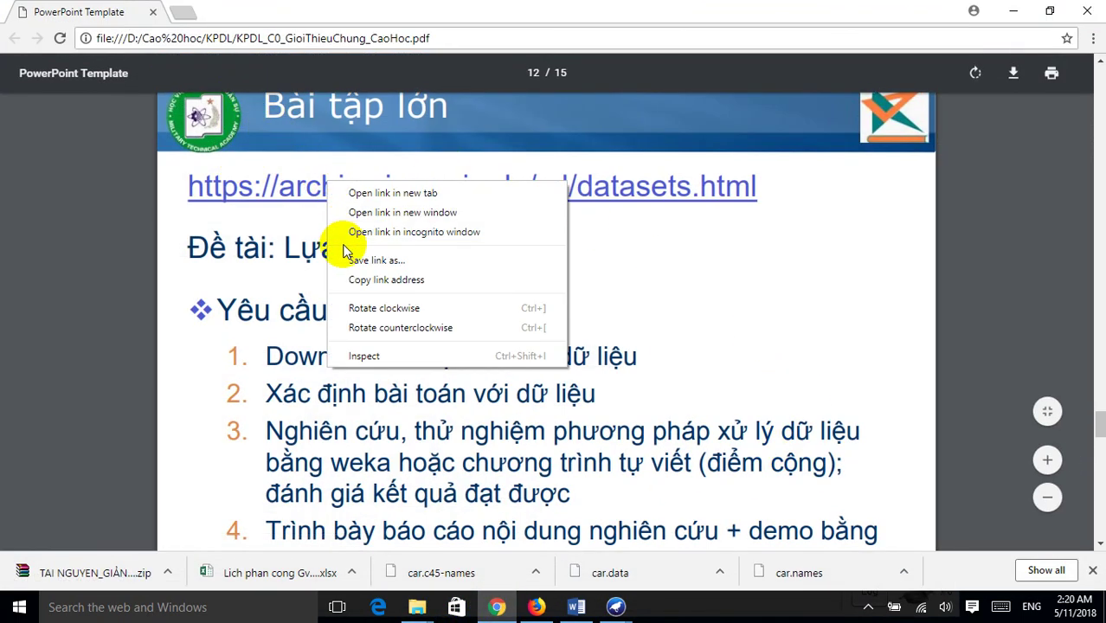
click(389, 193)
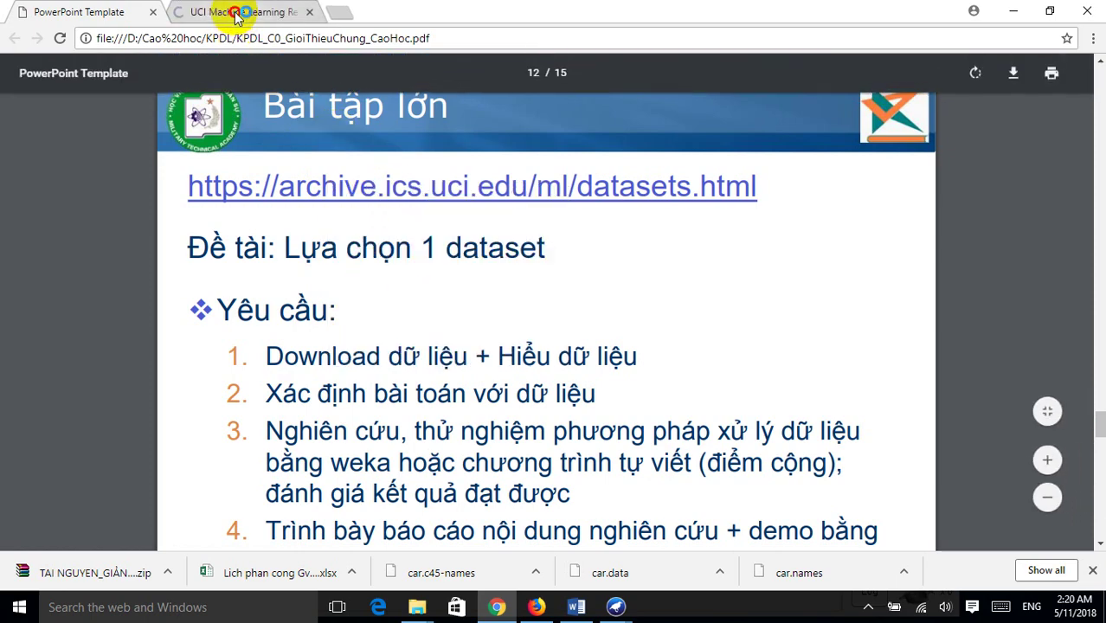
click(238, 12)
Find the Car Evaluation data set in the UCI list and open its page in a new tab.
scroll(562, 252, down, 7)
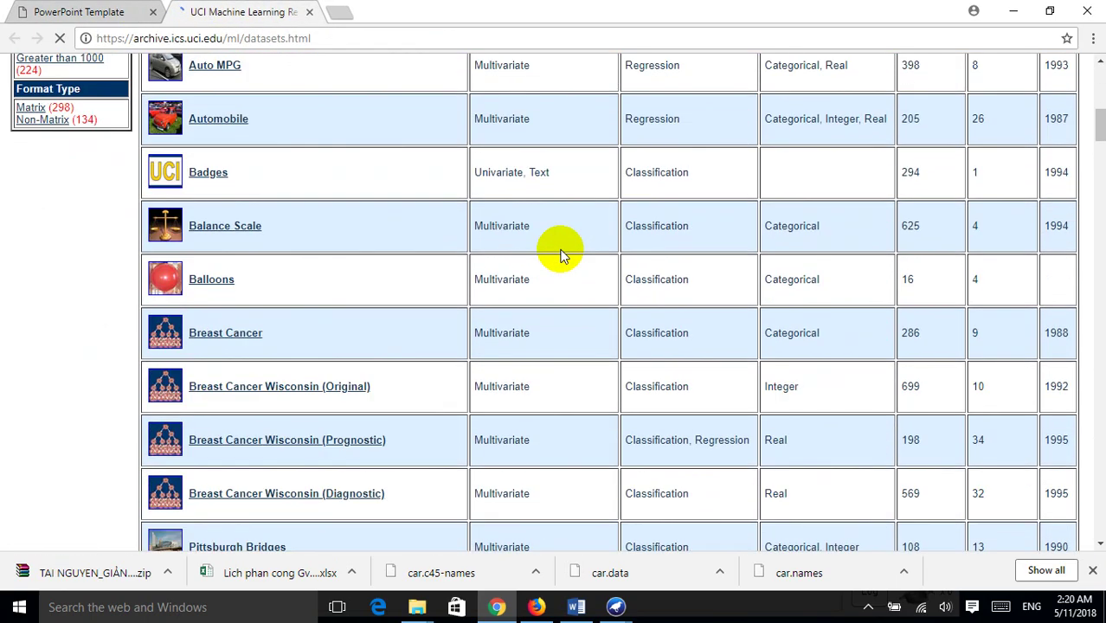
scroll(563, 251, down, 3)
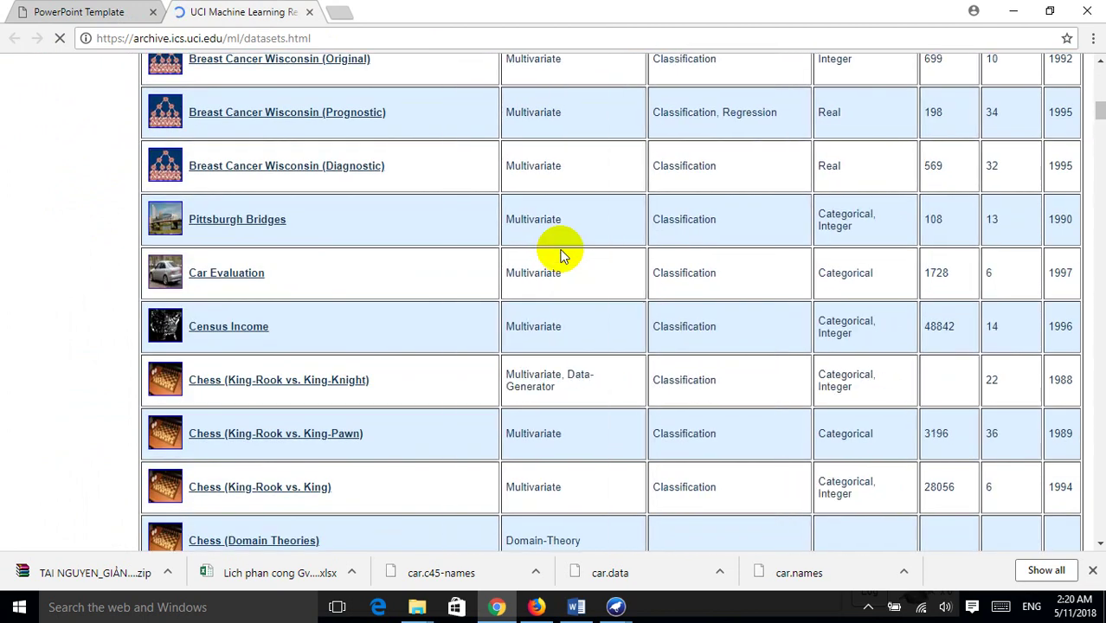
right_click(223, 275)
click(242, 284)
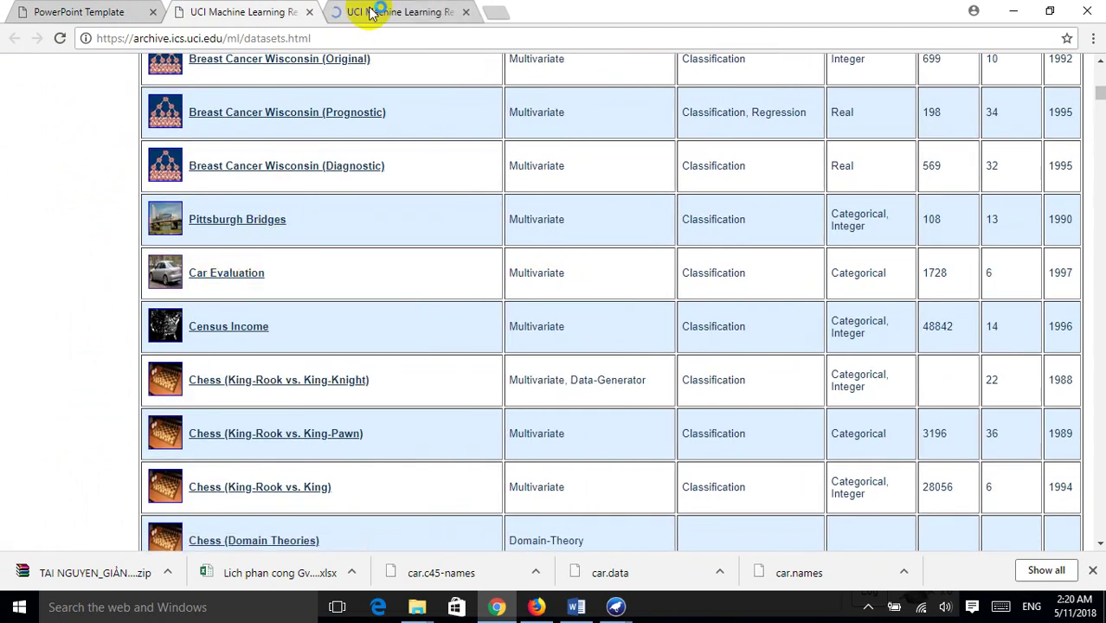
click(370, 12)
Open the Car Evaluation data set's Data Folder in a new tab.
scroll(205, 144, down, 2)
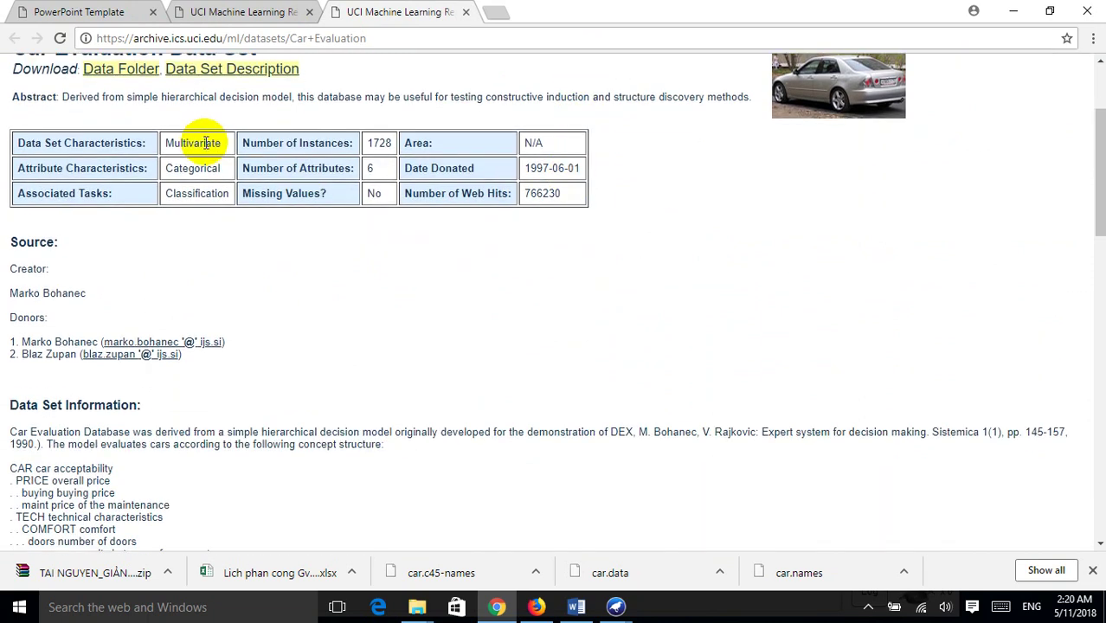
scroll(277, 169, up, 1)
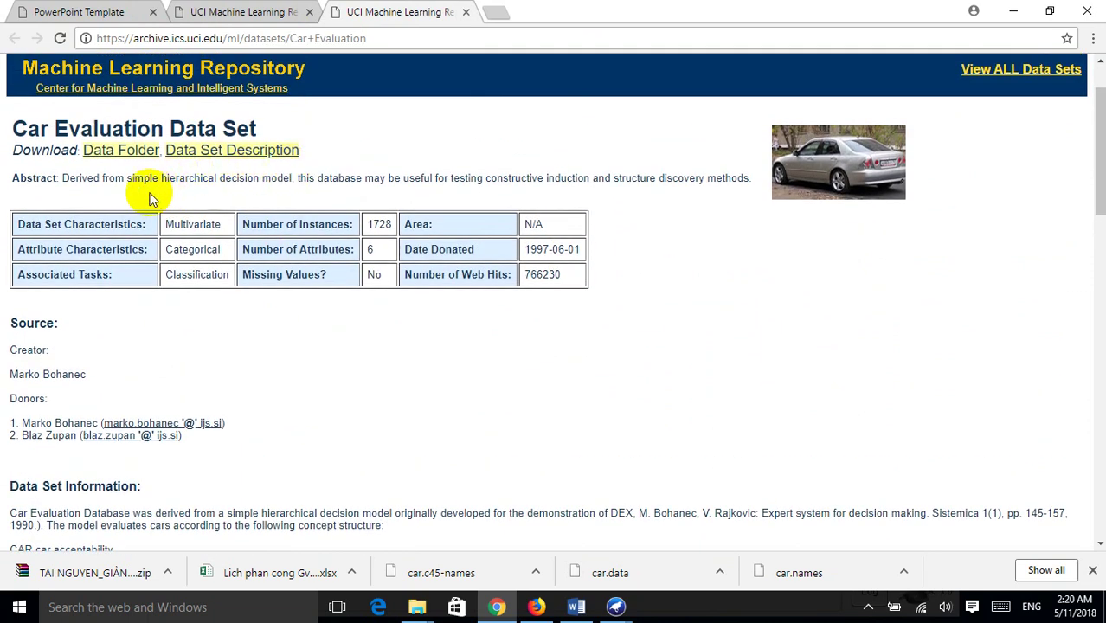
right_click(134, 154)
click(164, 164)
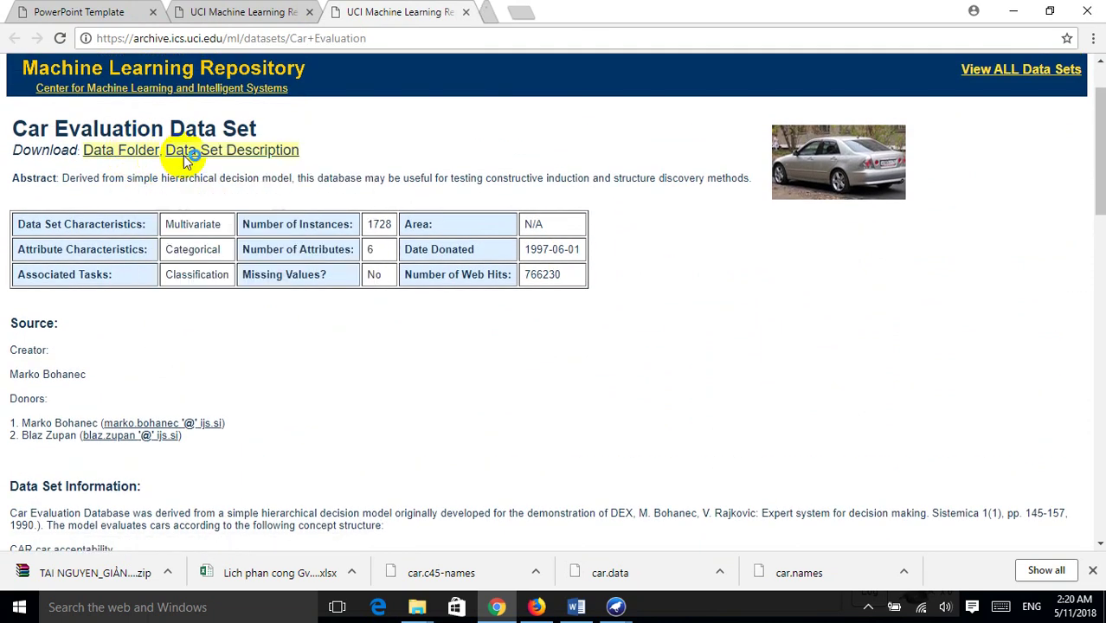
click(536, 10)
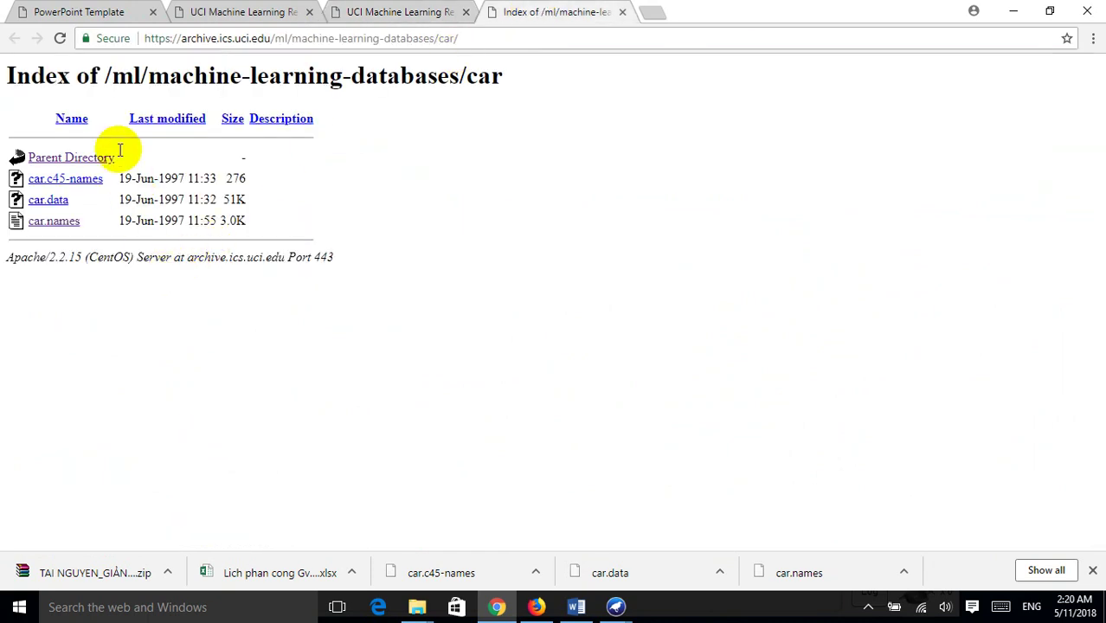
Download car.data to the Desktop under the file name car, and minimize the browser.
right_click(45, 208)
click(108, 298)
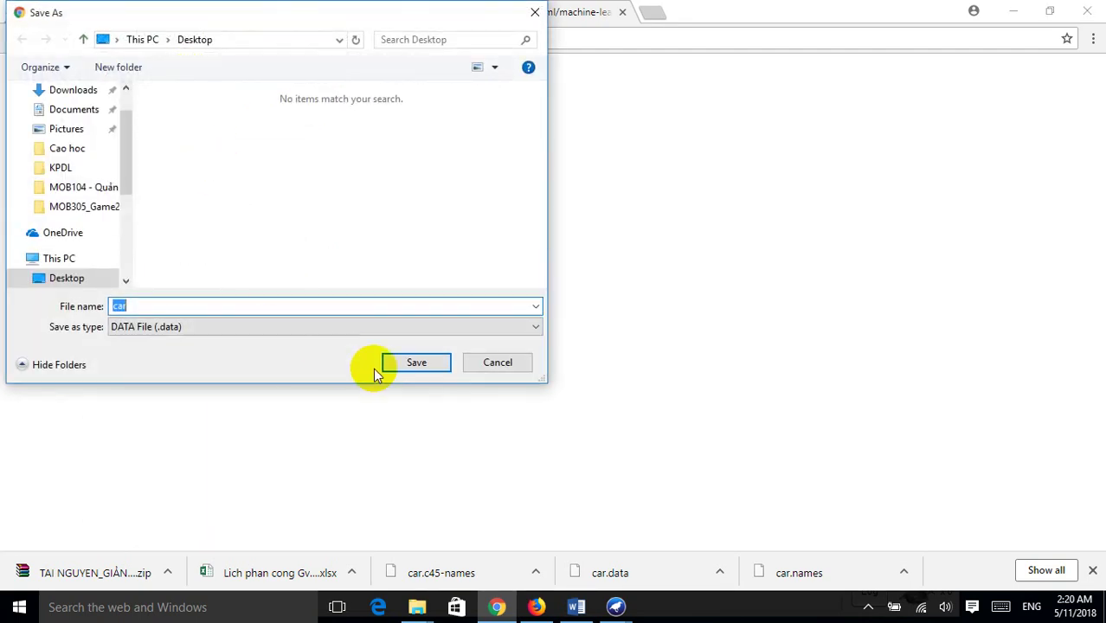
click(413, 363)
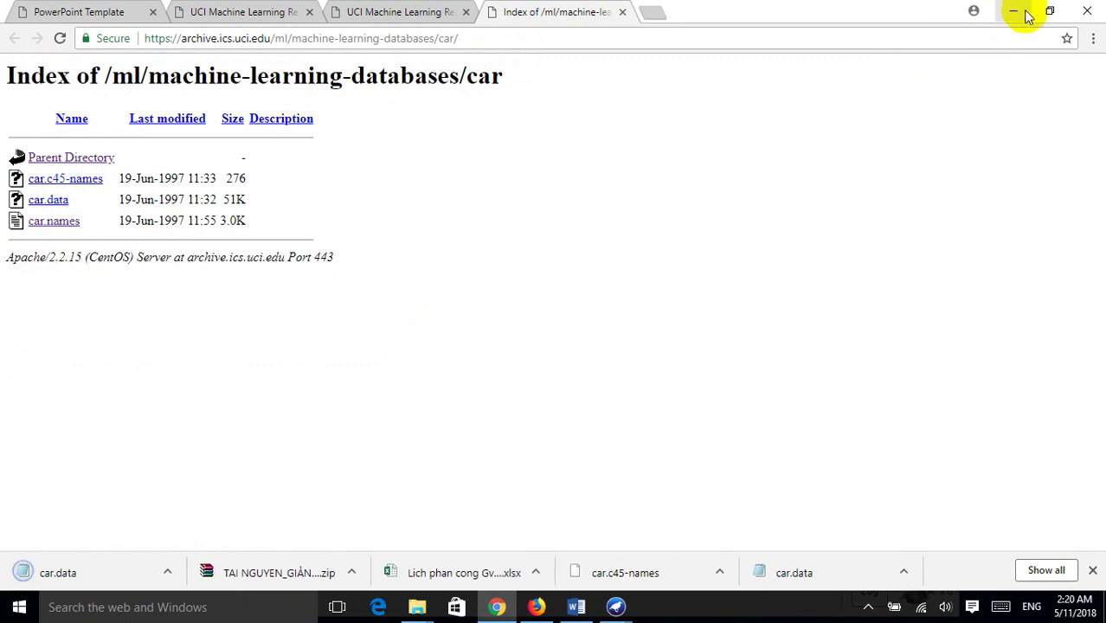
click(1015, 13)
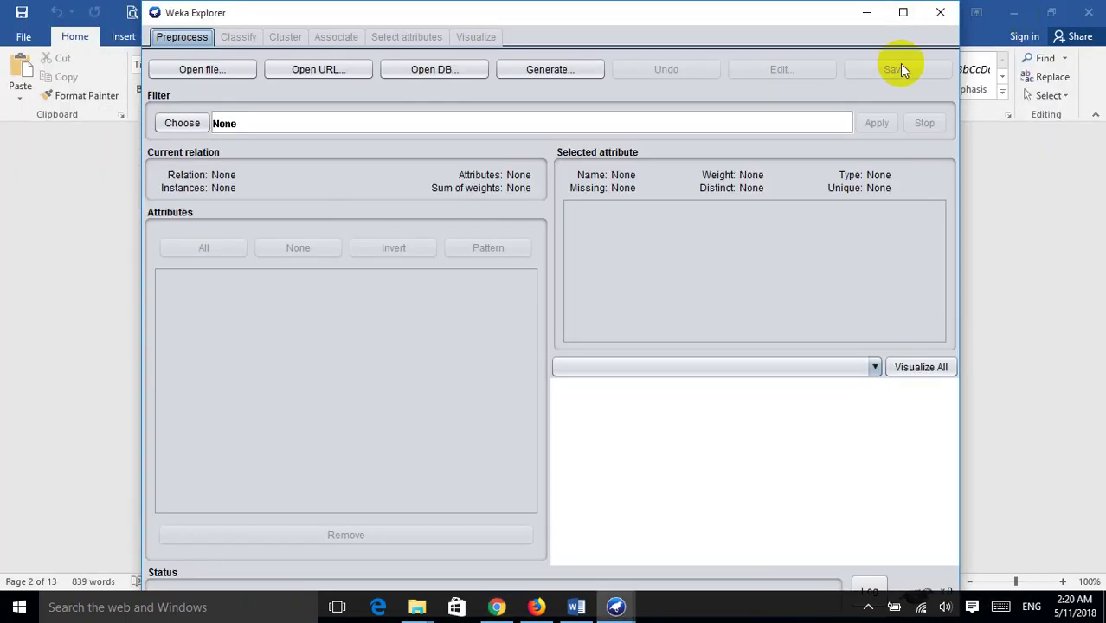
Launch Excel 2016 from the desktop and create a blank workbook.
key(super+d)
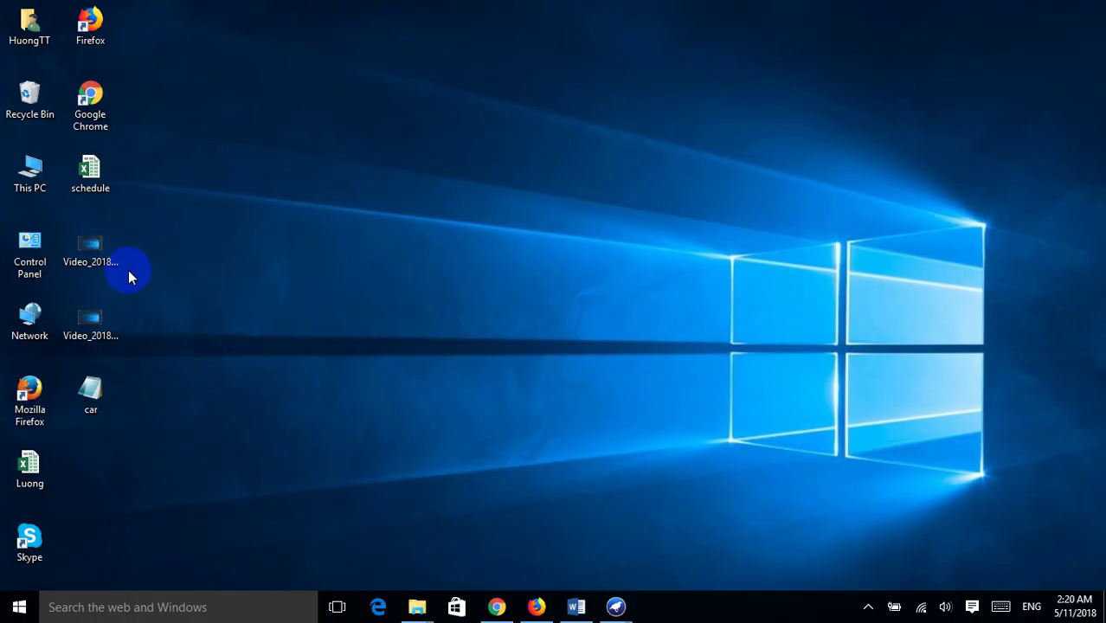
key(super)
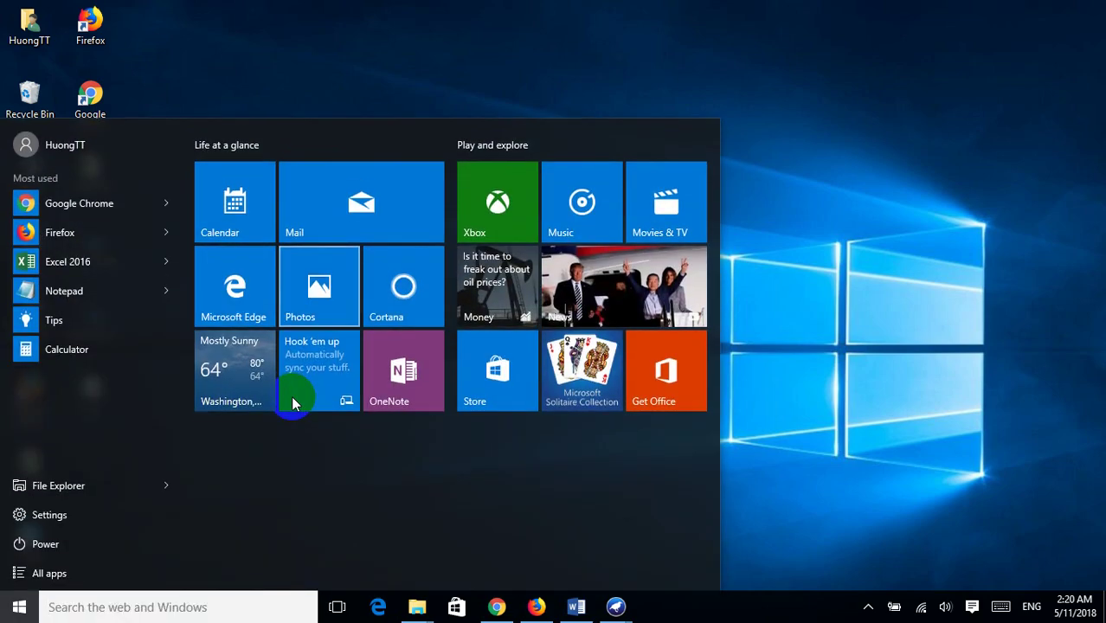
text(ê)
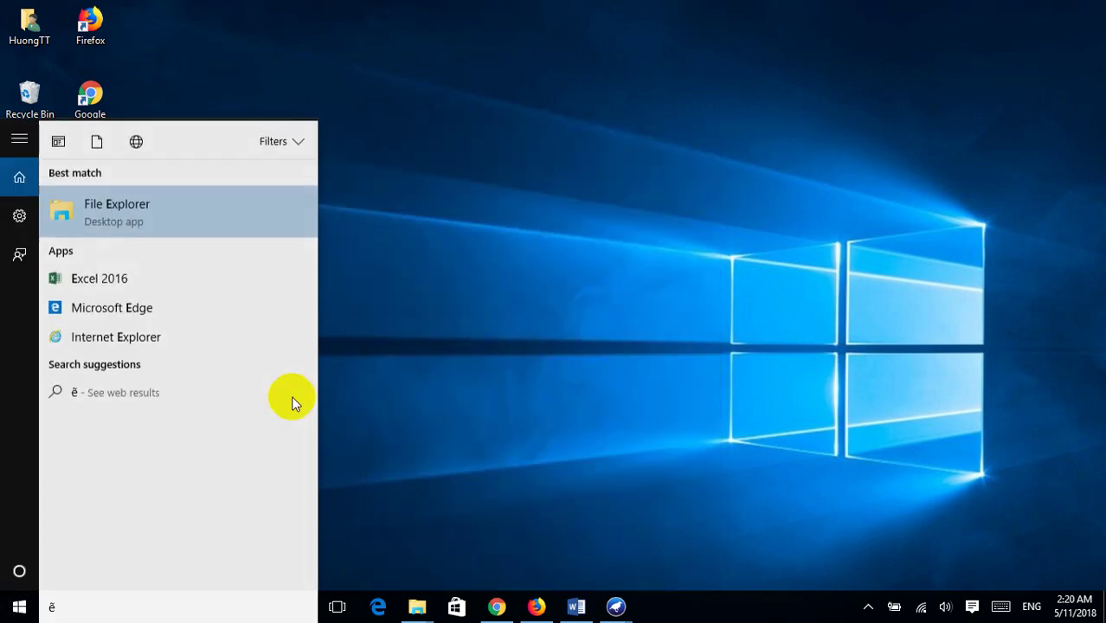
key(BackSpace)
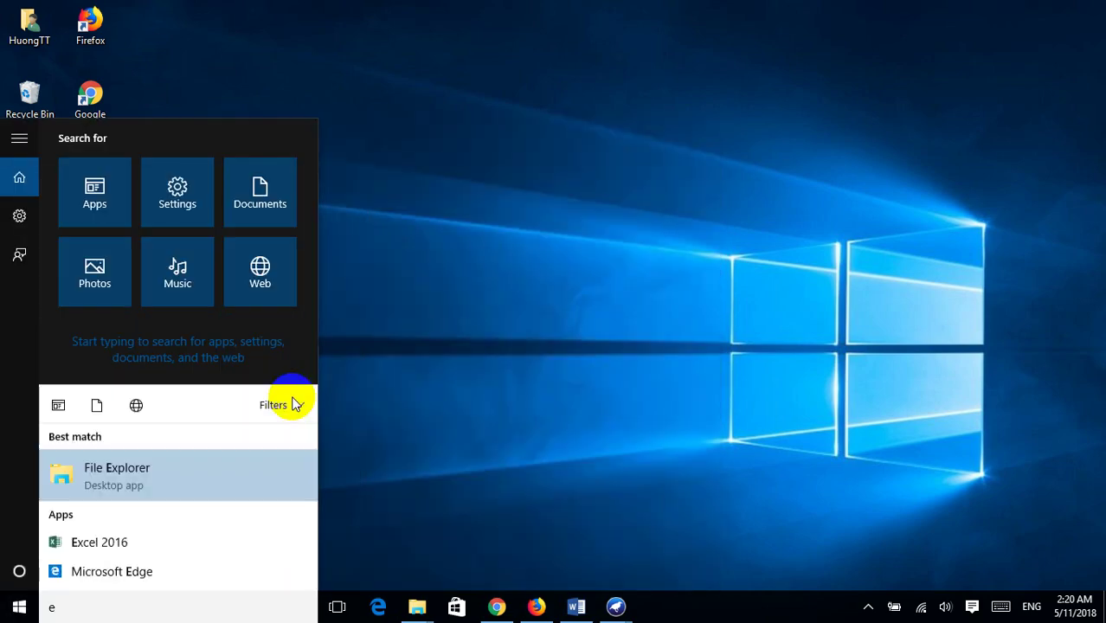
text(e)
click(124, 218)
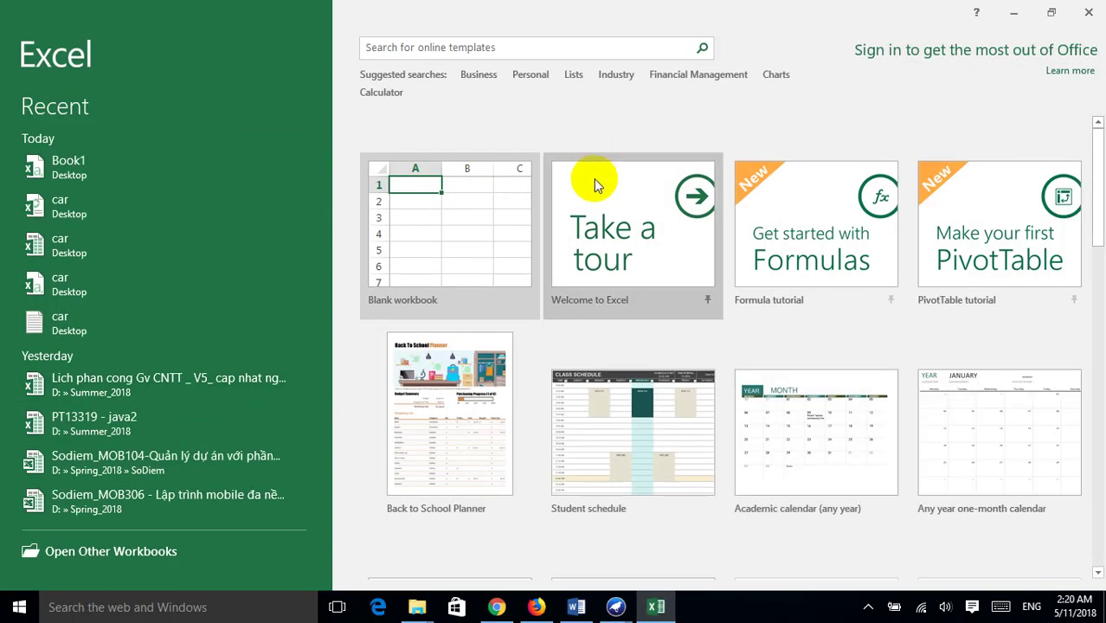
click(444, 210)
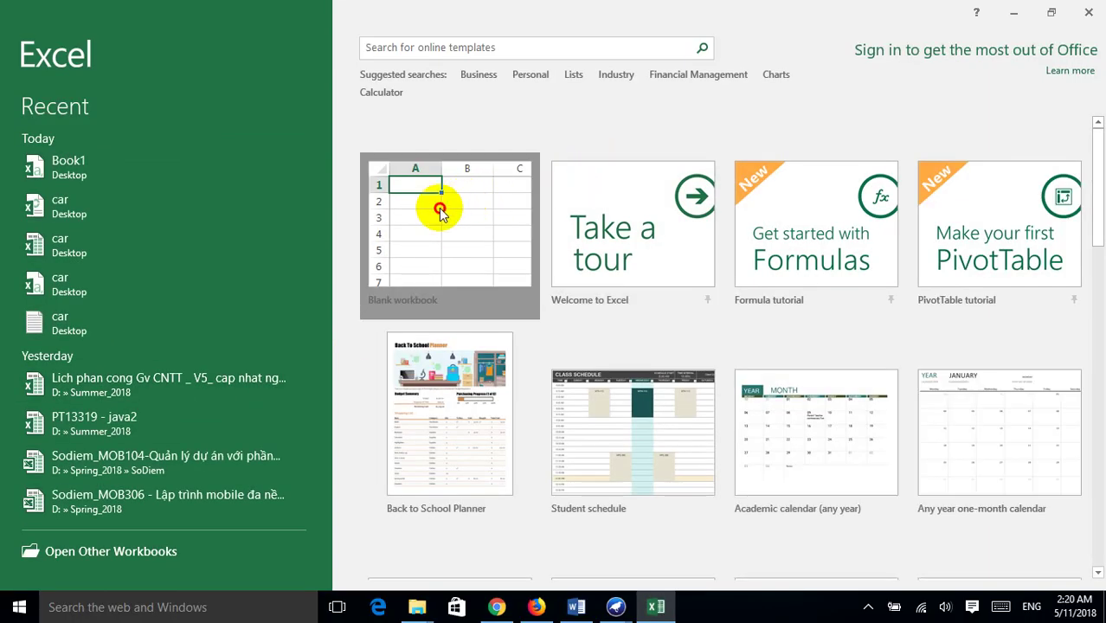
click(443, 214)
Open the downloaded car file from the desktop in Notepad and copy all of its text.
key(super+d)
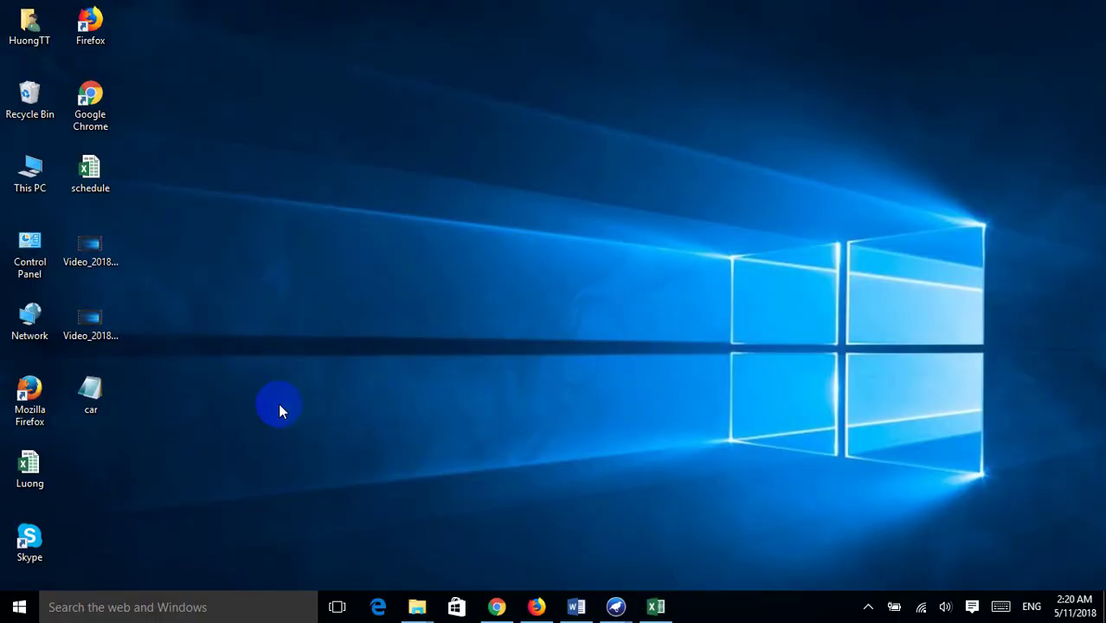
right_click(90, 394)
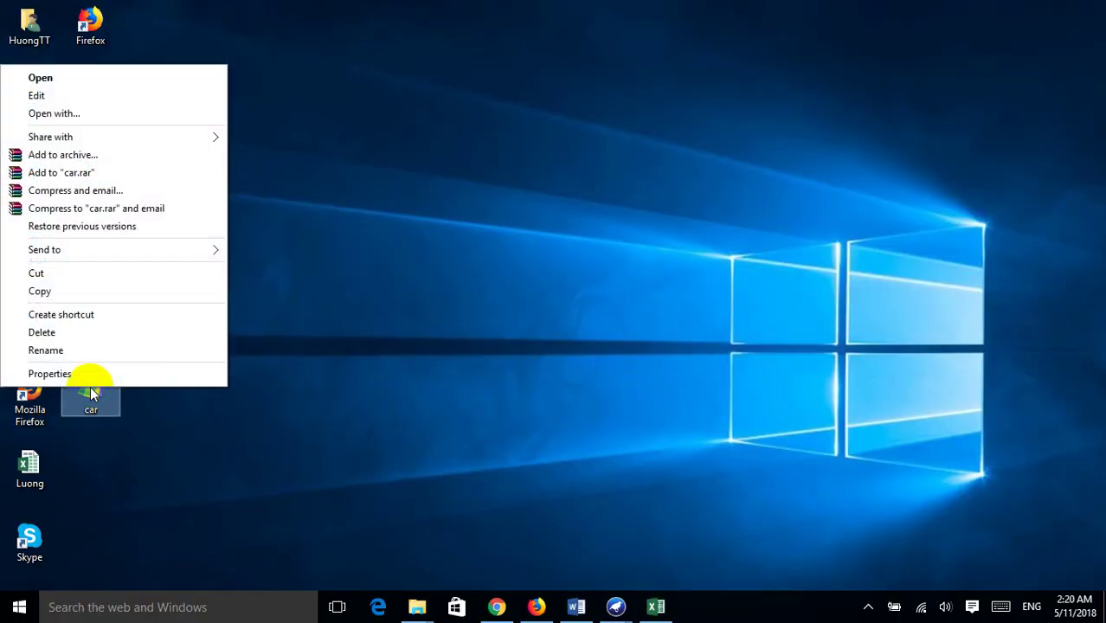
click(44, 79)
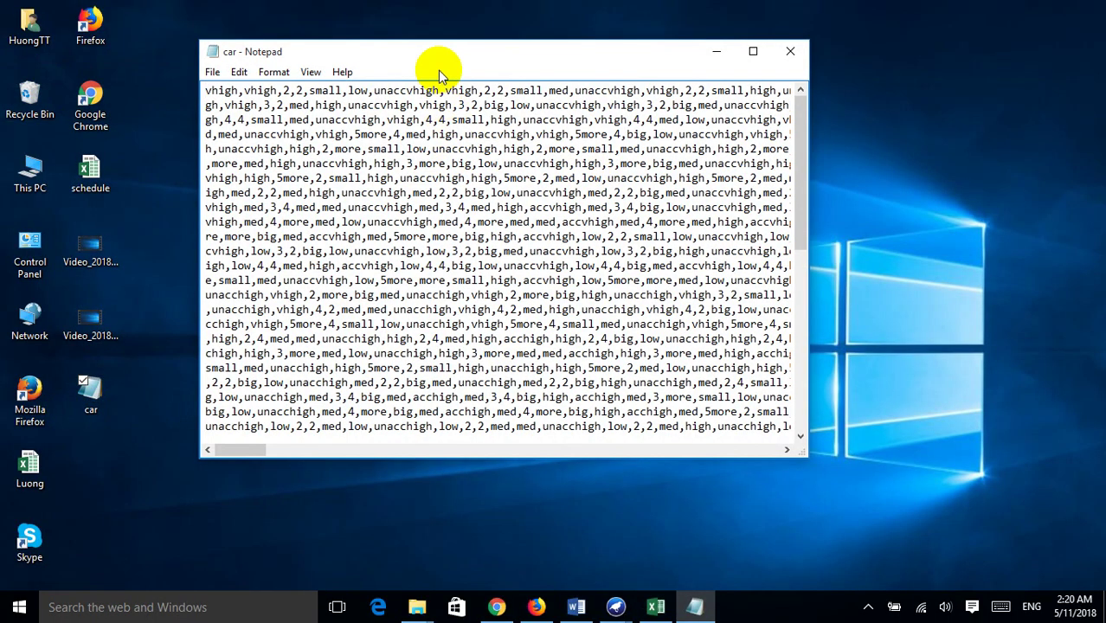
click(409, 223)
key(ctrl+a)
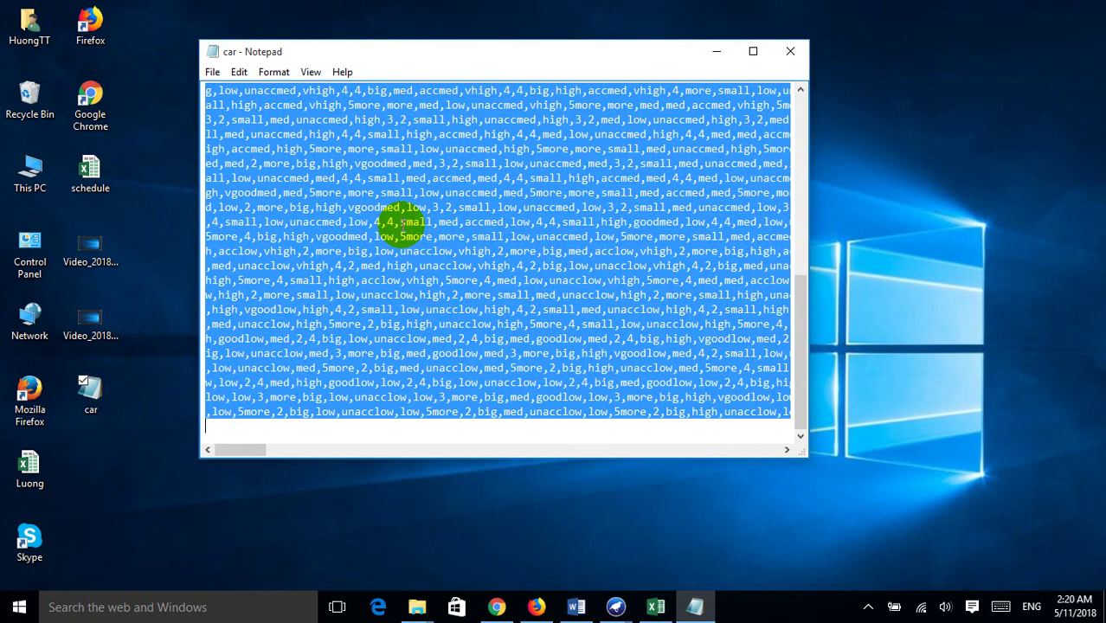
Paste the copied car data into the blank Excel workbook starting at cell A2.
click(655, 607)
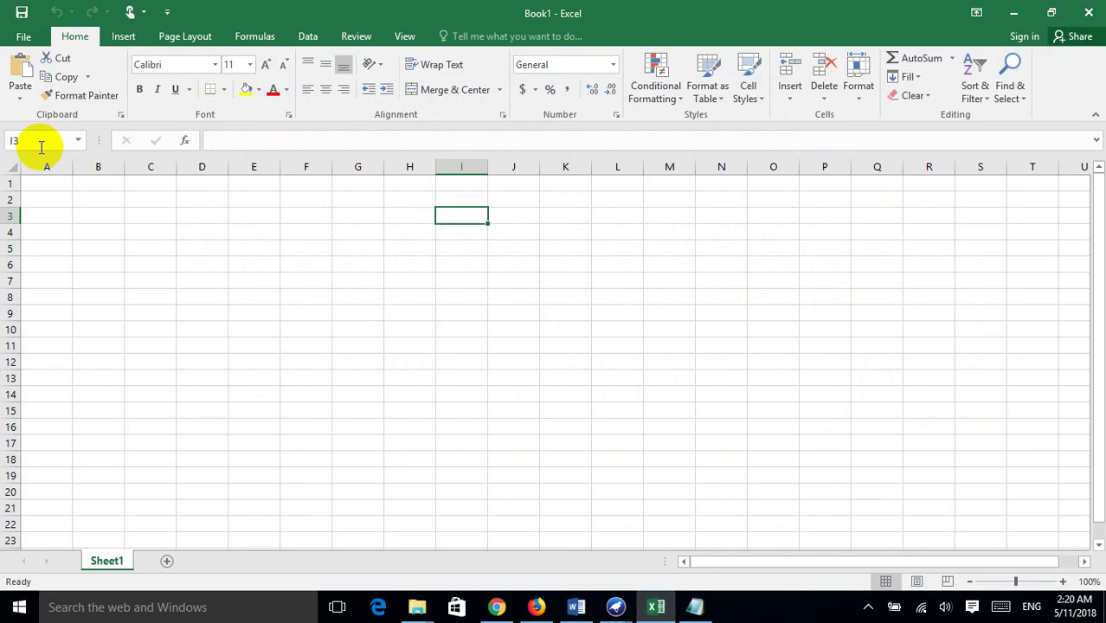
click(42, 200)
key(ctrl+v)
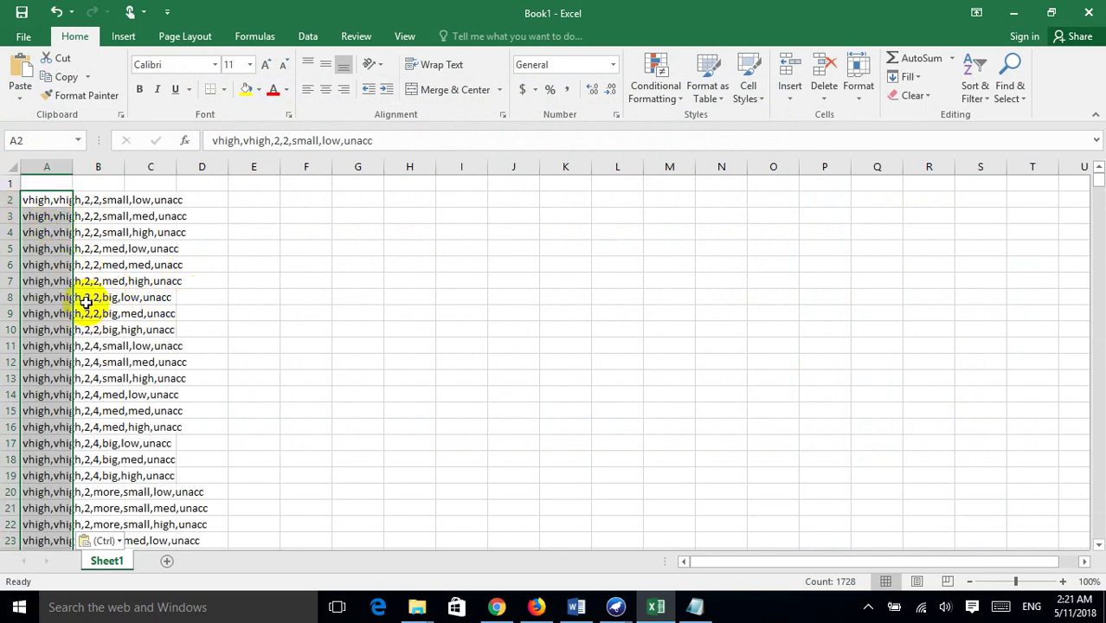
click(257, 282)
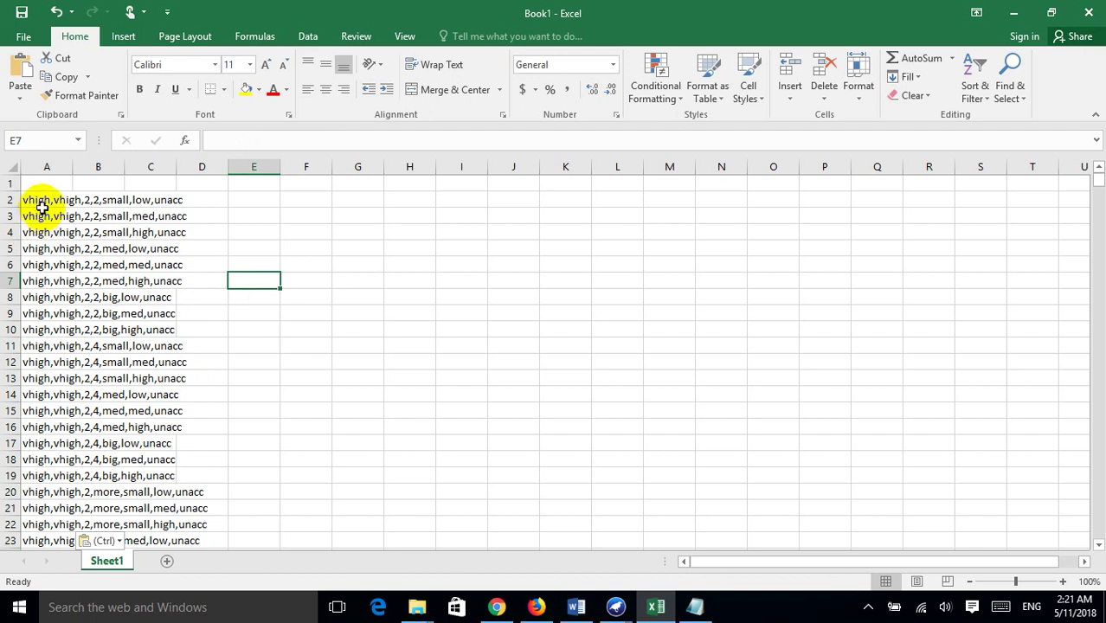
click(42, 206)
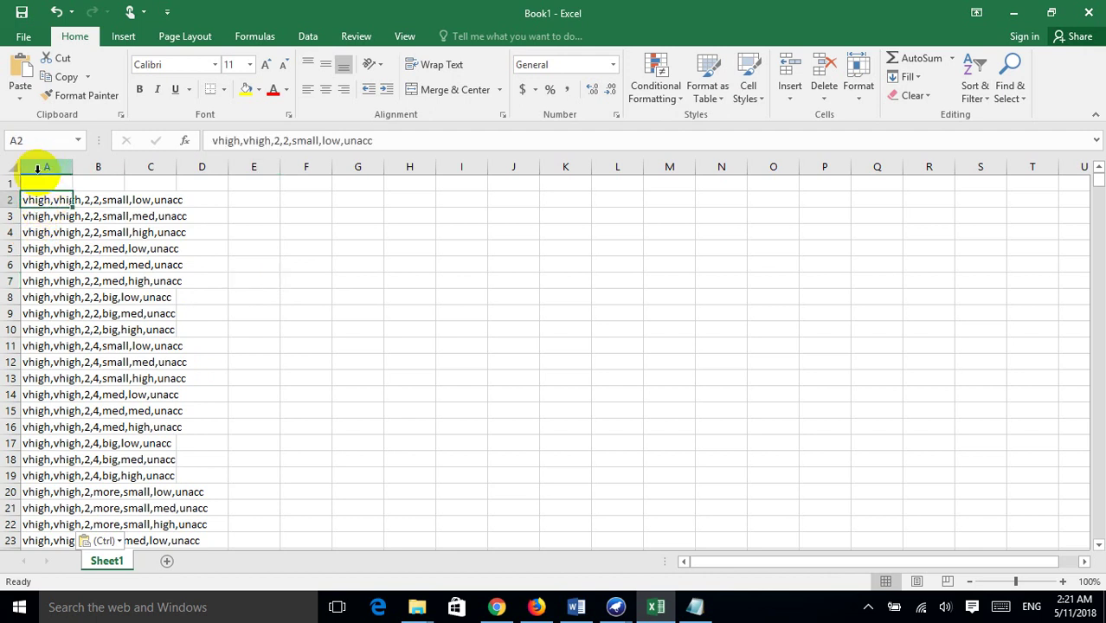
Split column A with Text to Columns as Delimited data, adding a comma as the Other delimiter and keeping the General format.
click(37, 169)
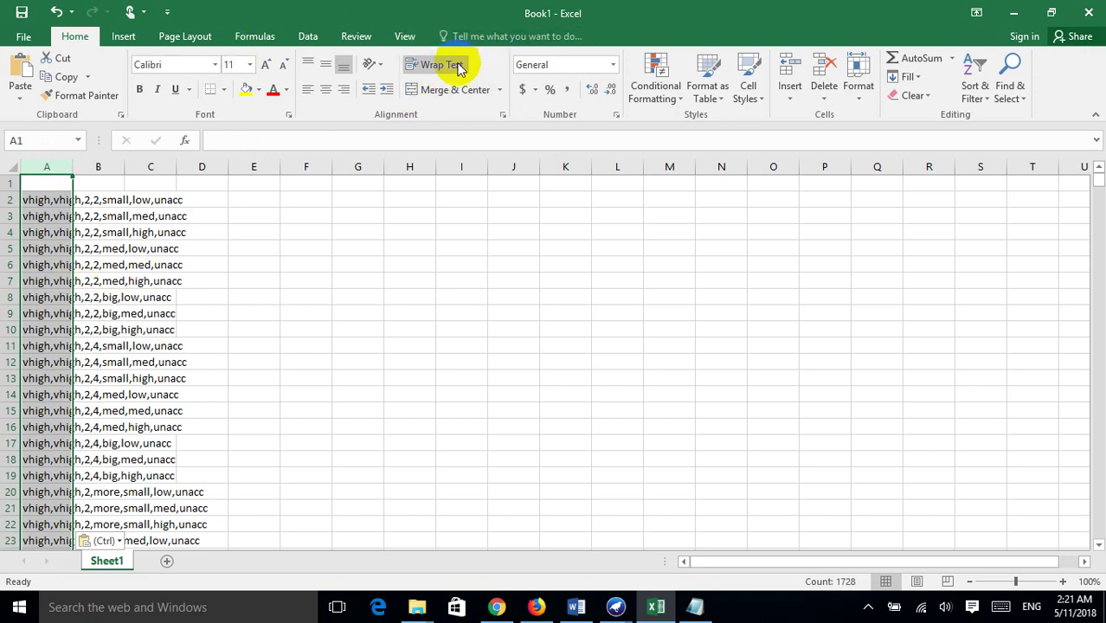
click(308, 38)
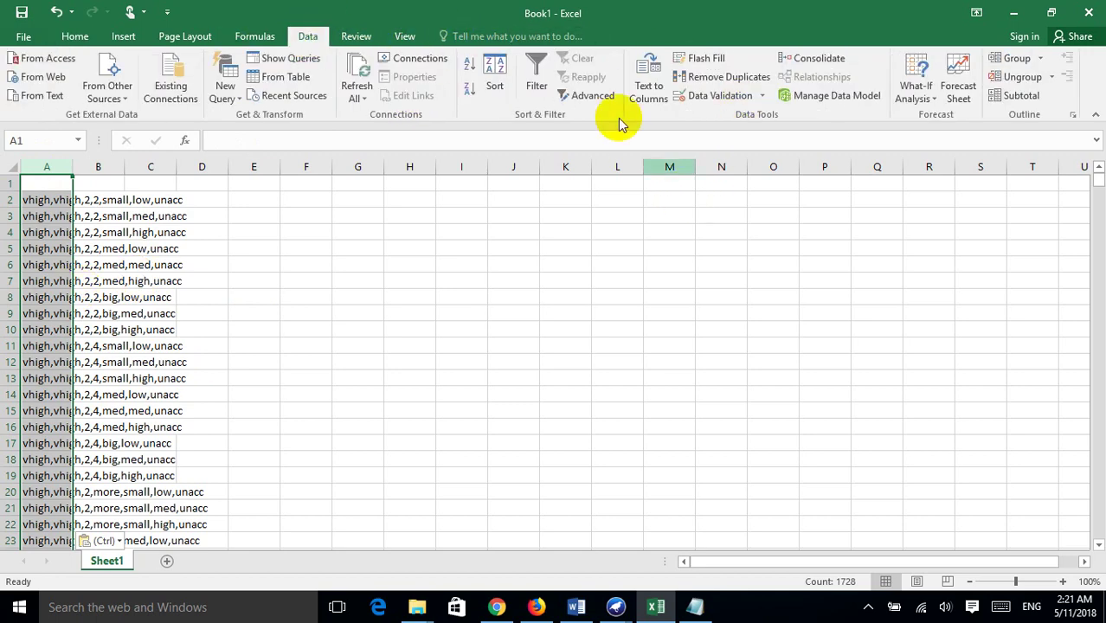
click(643, 101)
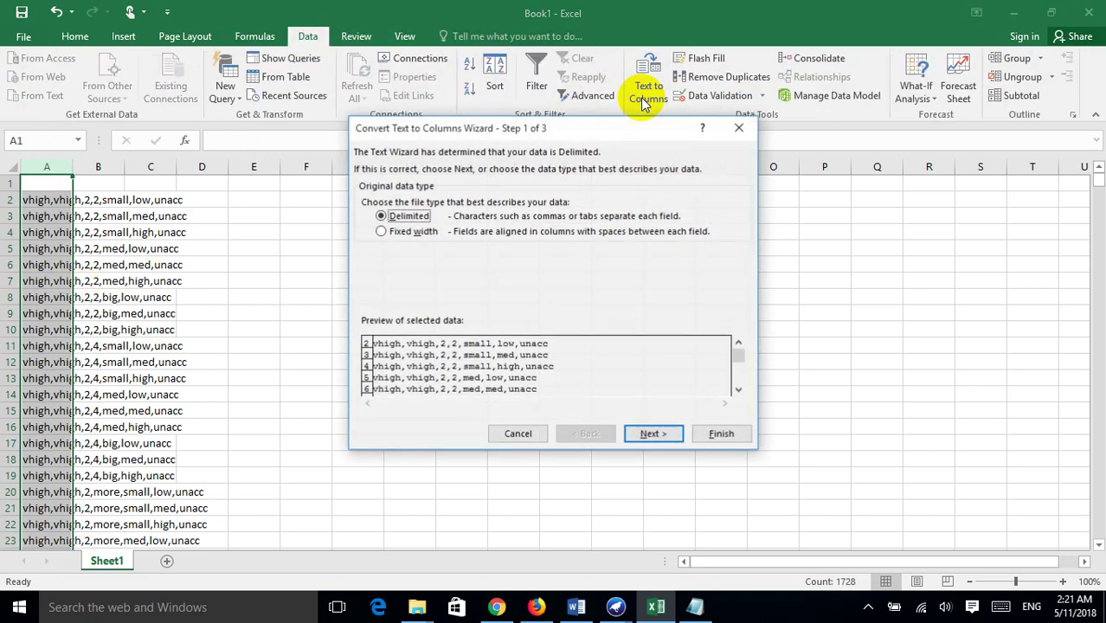
click(651, 435)
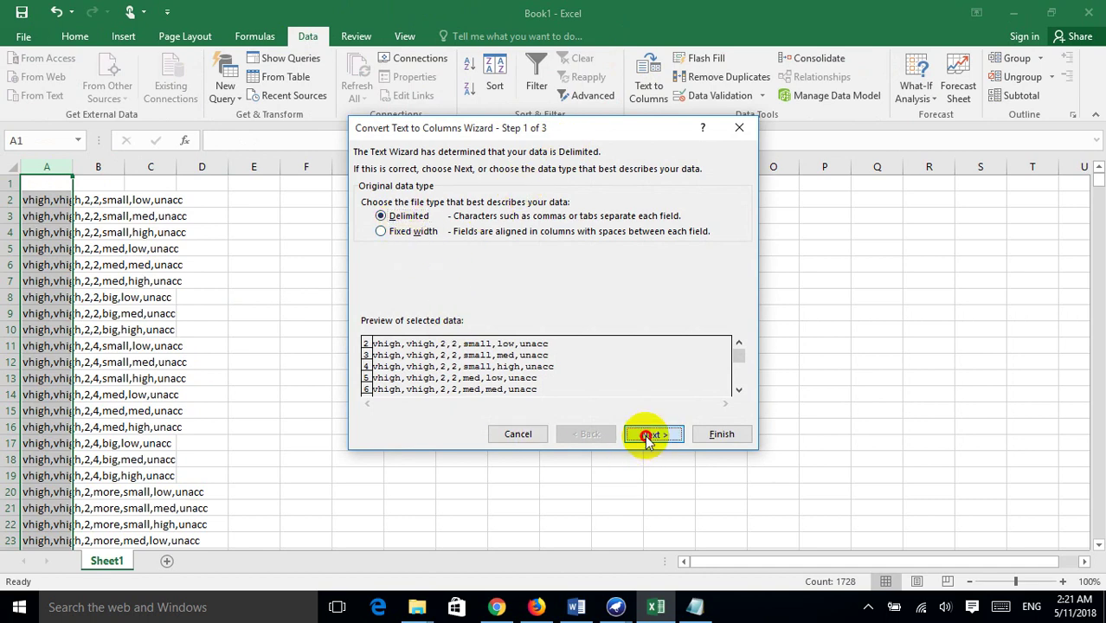
click(379, 264)
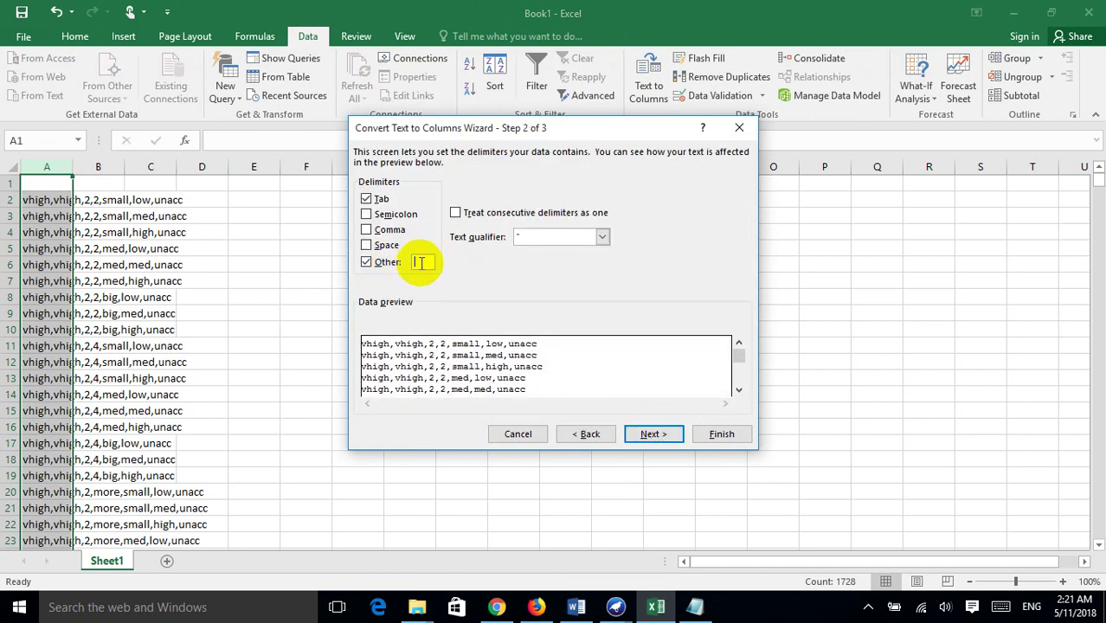
text(,)
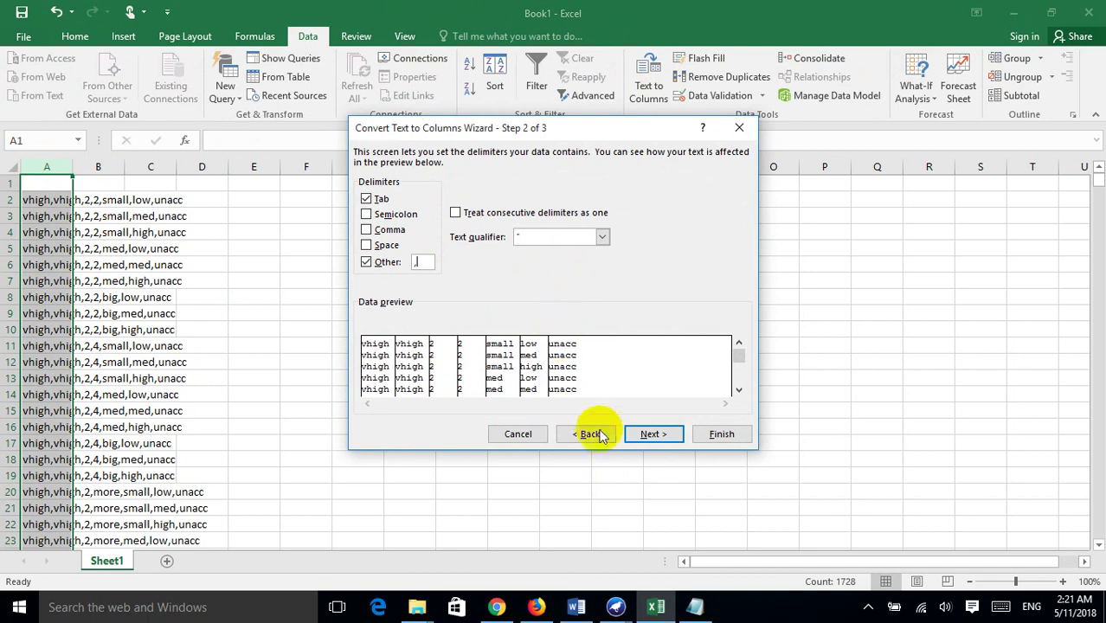
click(654, 435)
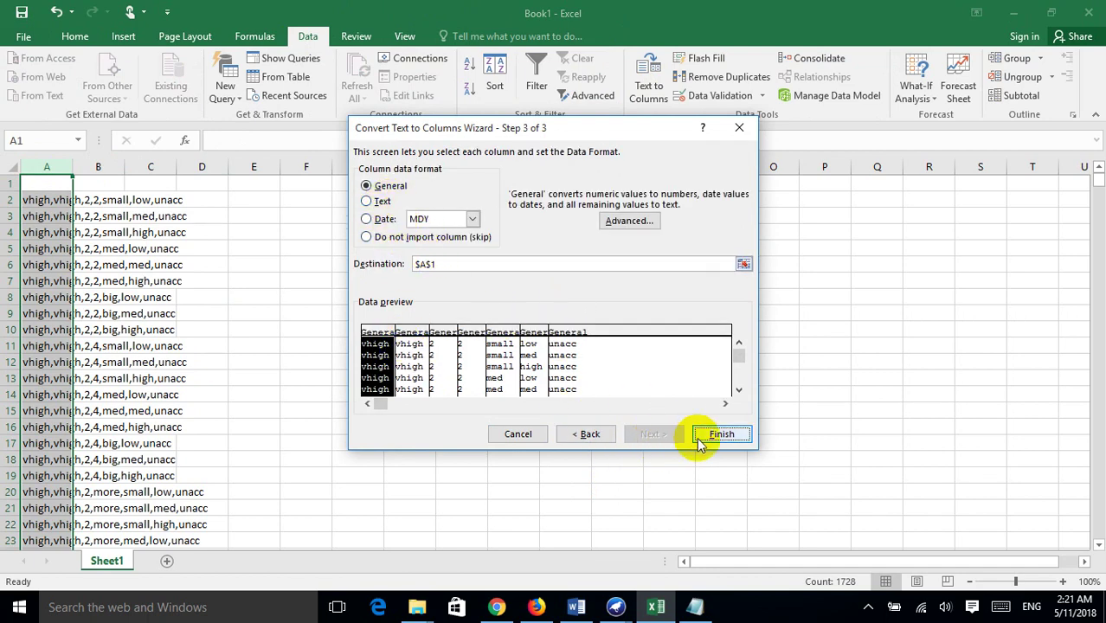
click(724, 435)
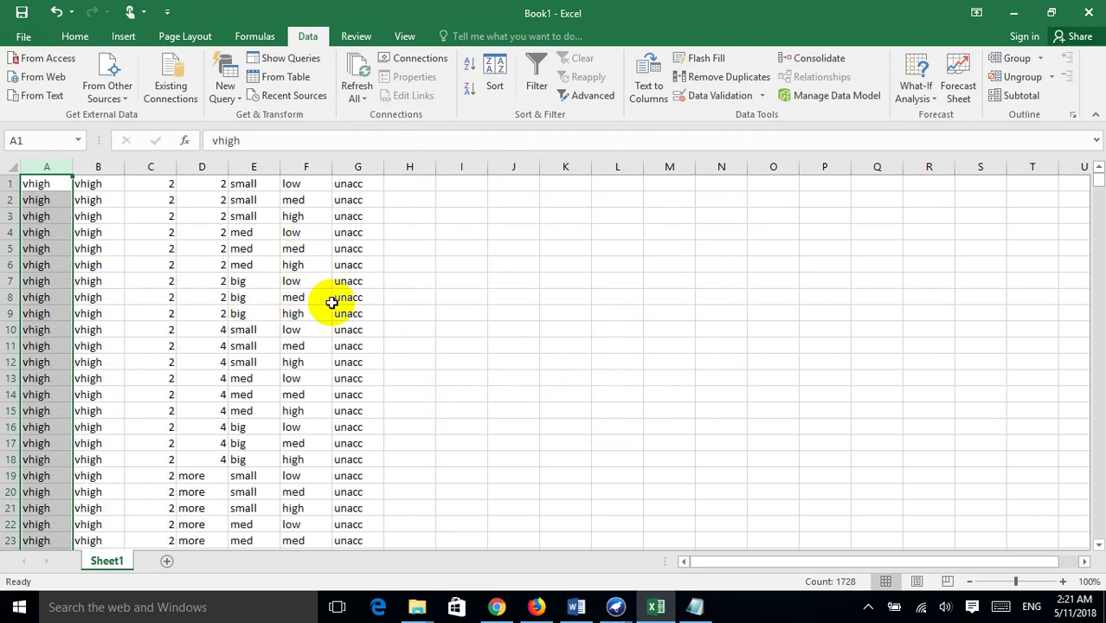
Review the split car data across columns A to G, checking that each value sits in its own column.
scroll(235, 243, down, 4)
scroll(232, 236, up, 4)
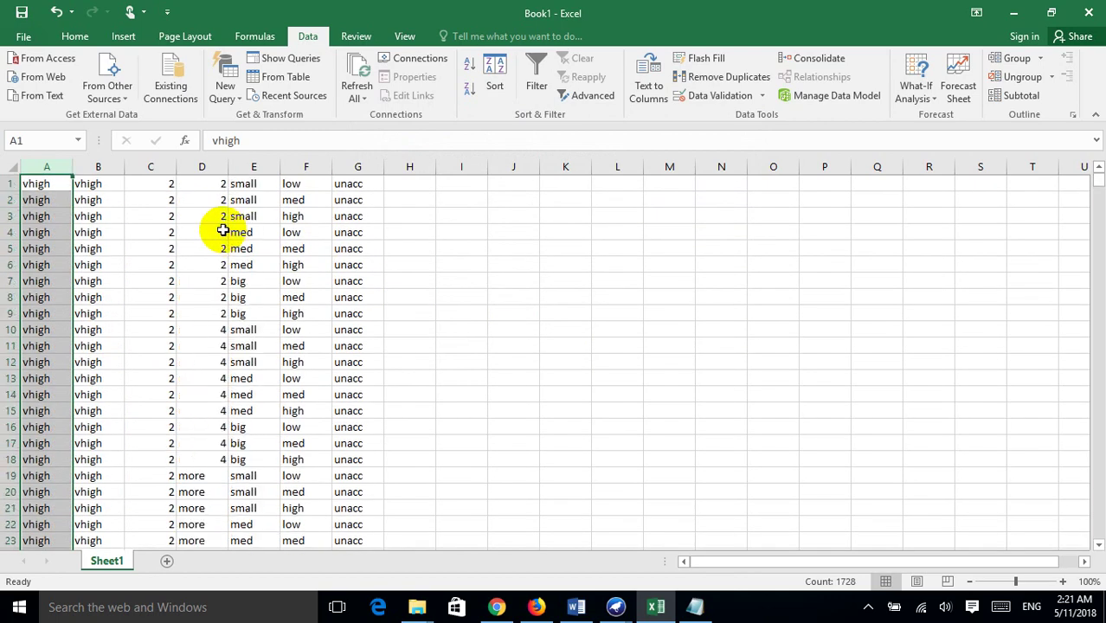
click(143, 200)
click(35, 184)
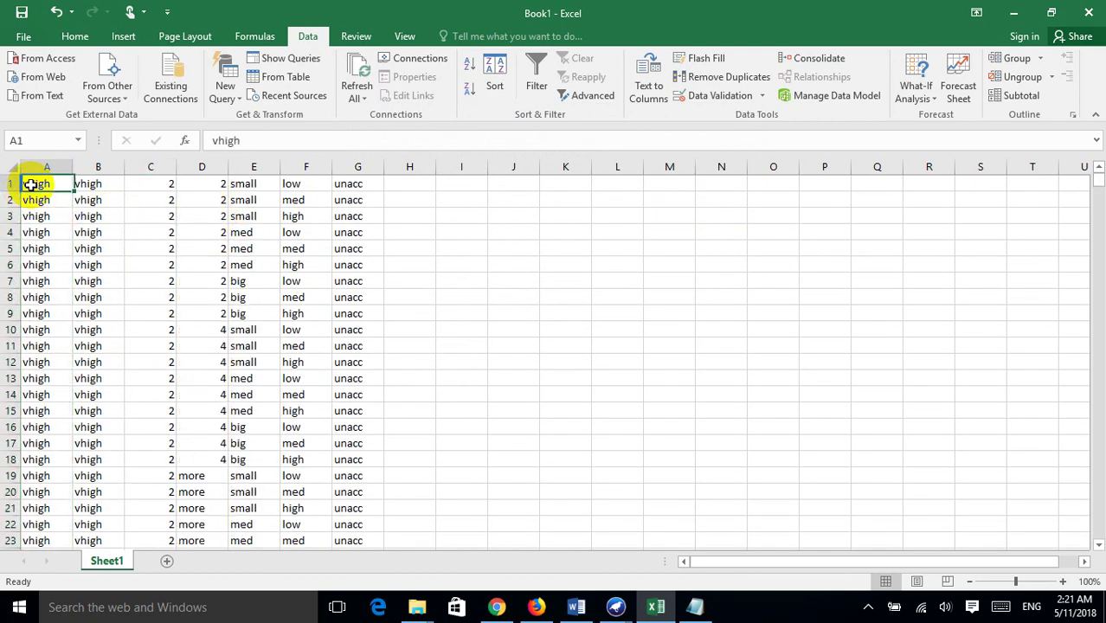
click(96, 199)
click(91, 247)
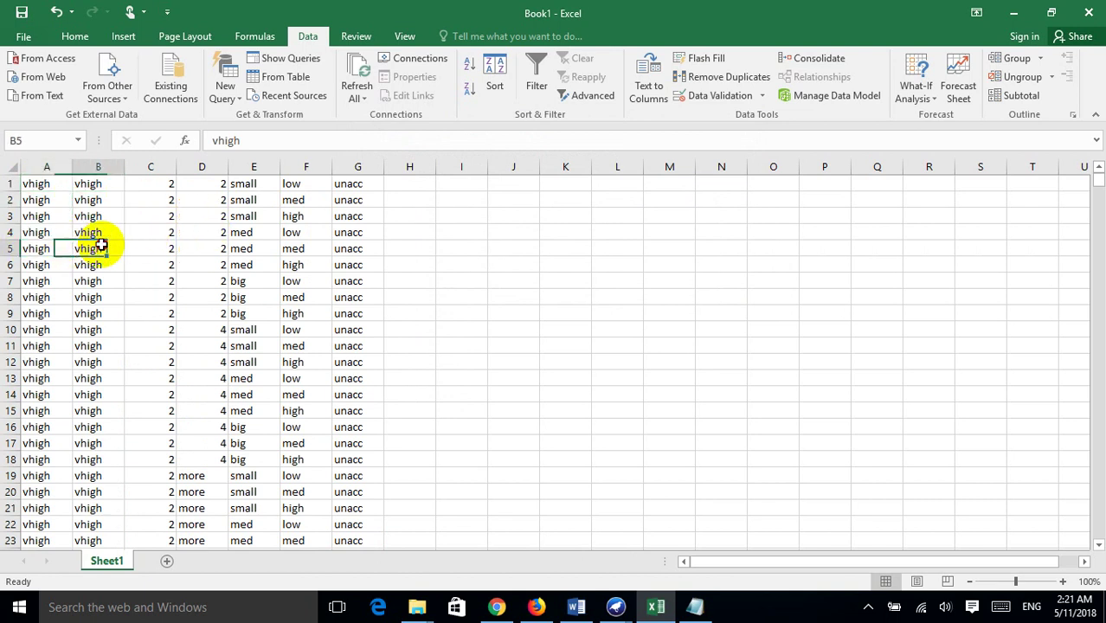
click(155, 246)
click(207, 246)
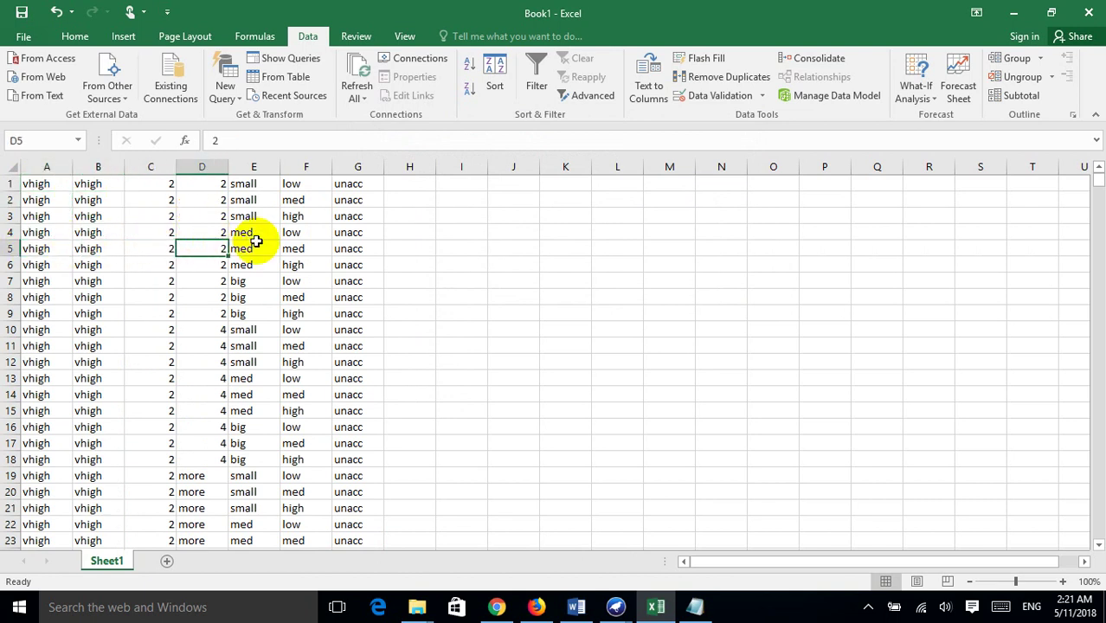
click(91, 265)
click(156, 265)
click(208, 265)
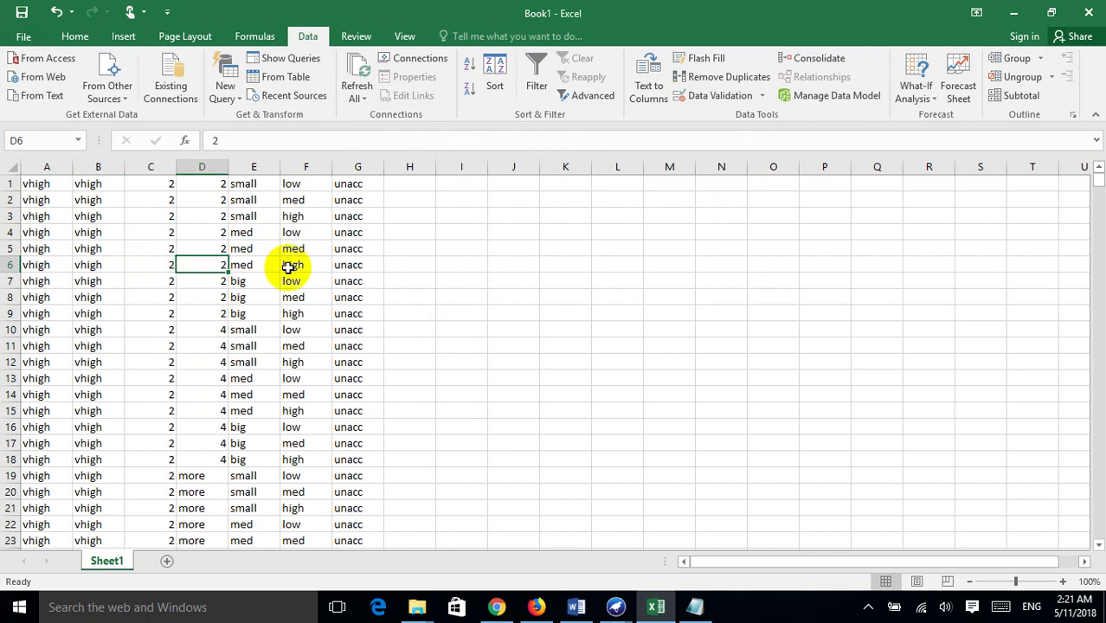
Insert a blank row above the first data row to hold the column headers.
click(7, 184)
right_click(8, 186)
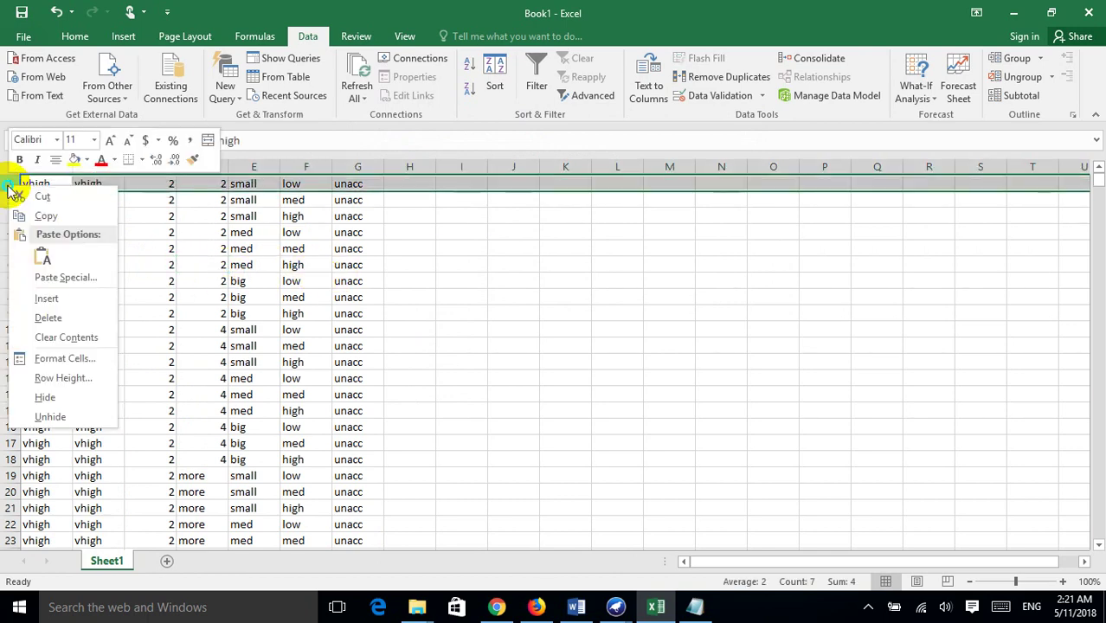
click(46, 298)
click(37, 248)
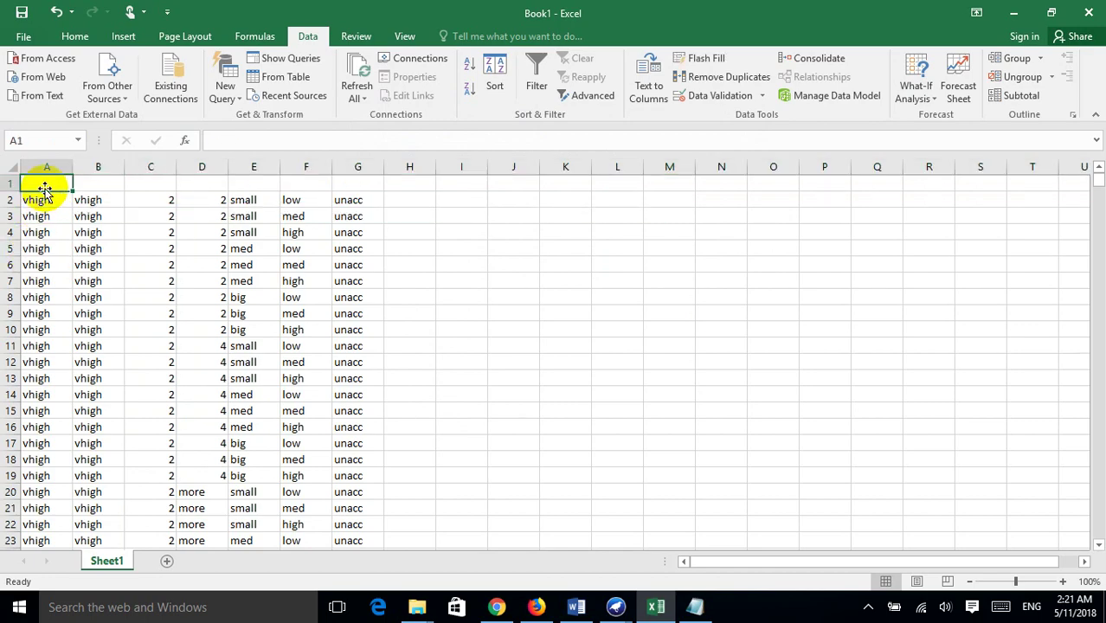
Close the car file in Notepad and switch to the Attribute Information section of the Car Evaluation page in Chrome.
key(alt+Tab)
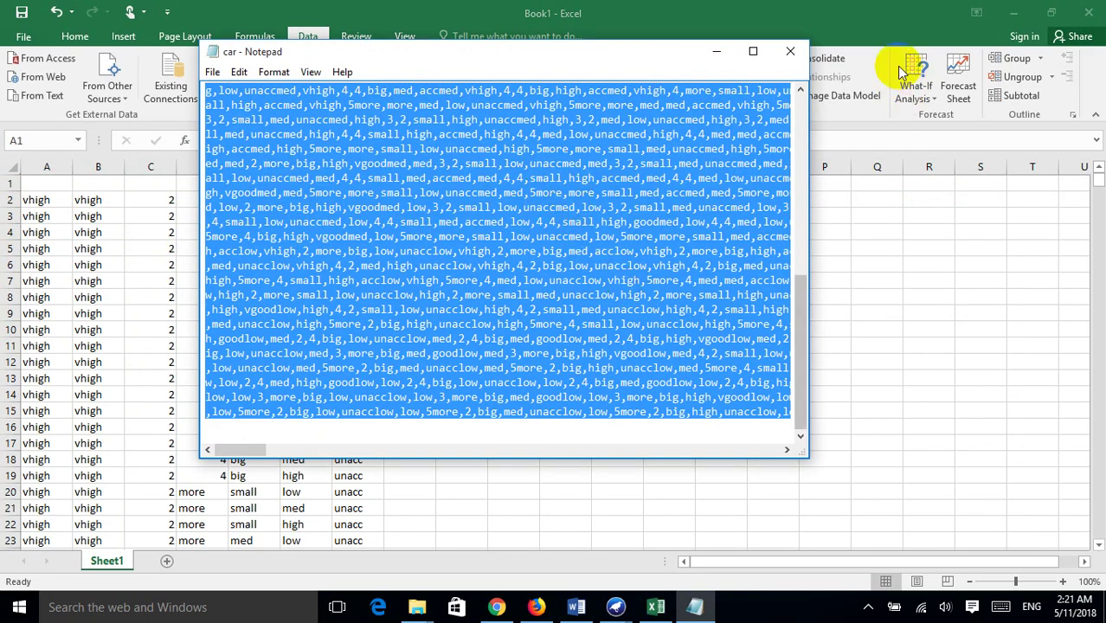
click(784, 45)
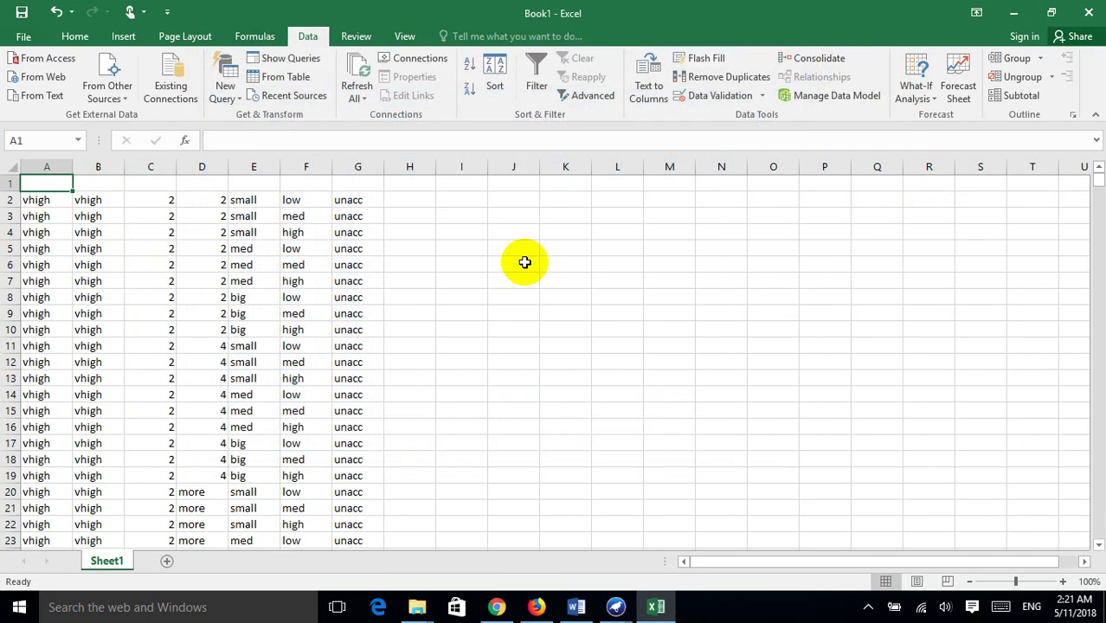
click(498, 607)
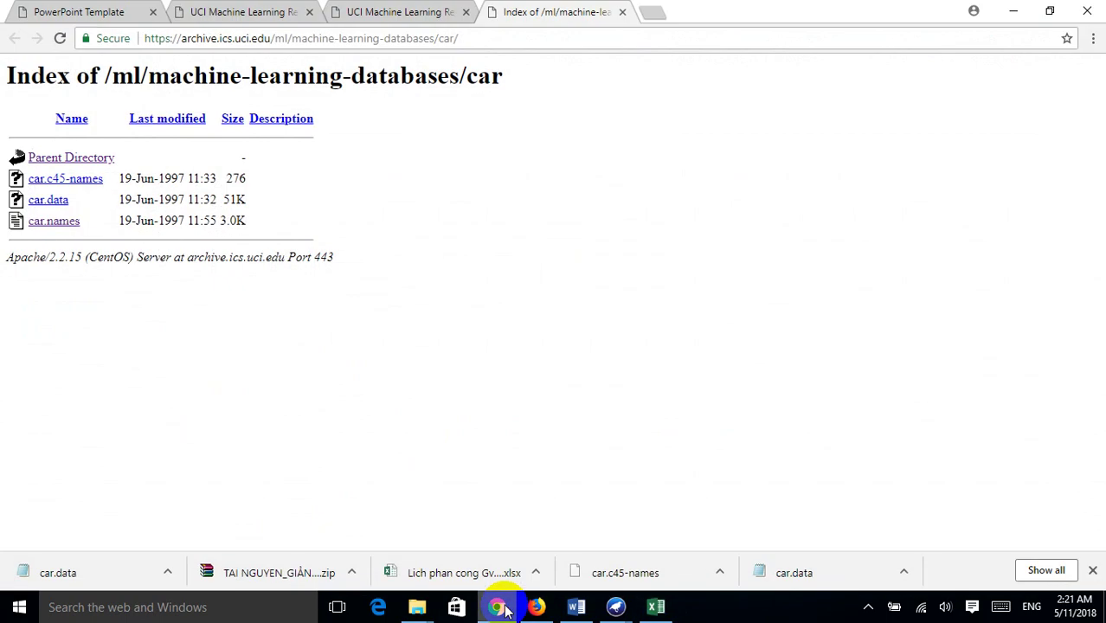
click(418, 15)
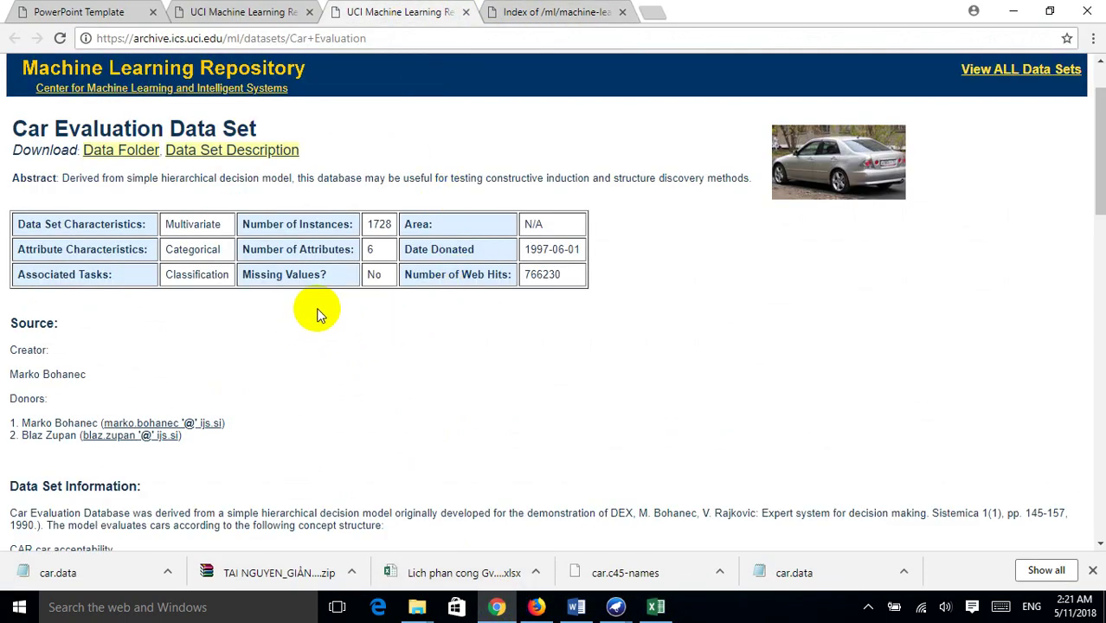
scroll(316, 313, down, 10)
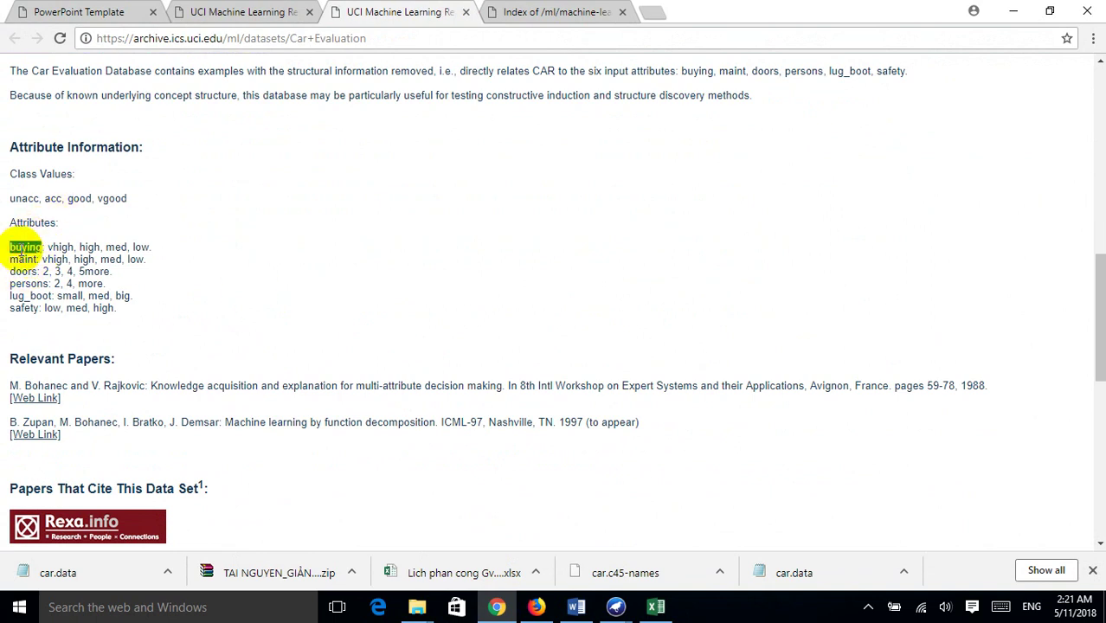
Enter the attribute name buying from the web page as the header in cell A1 of the Excel sheet.
key(alt+Tab)
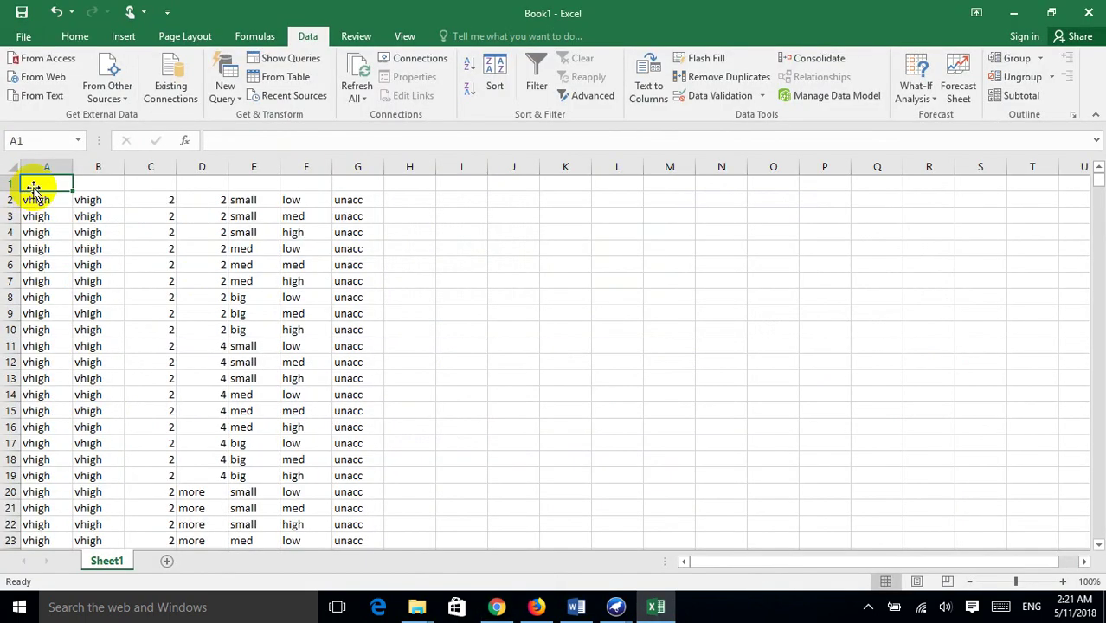
double_click(36, 185)
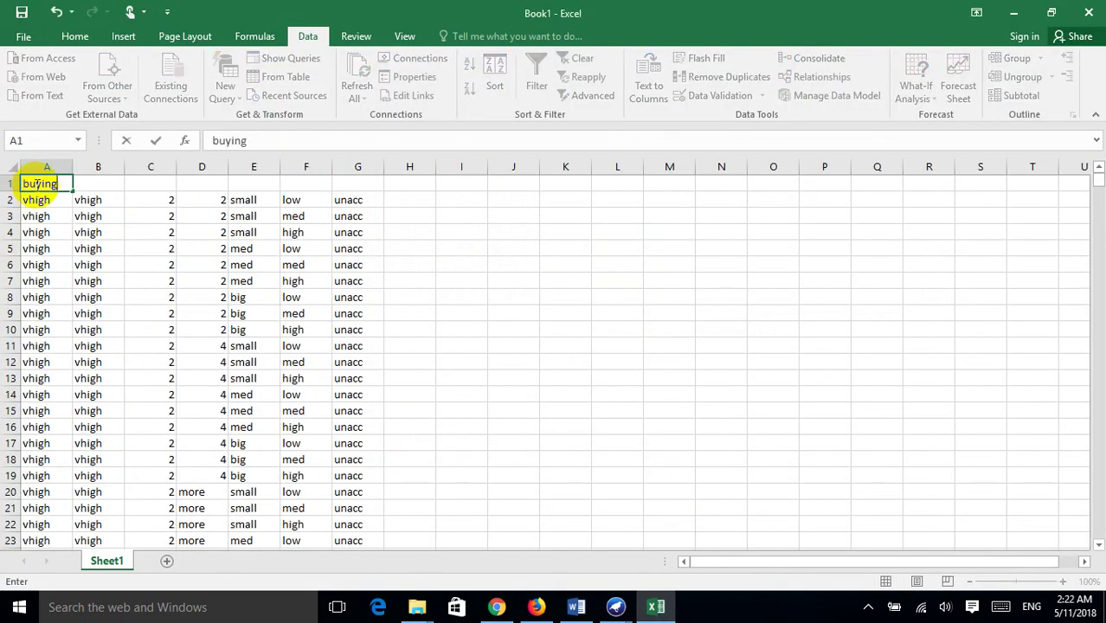
click(99, 200)
Copy the attribute name maint from the page in Chrome and enter it in cell B1 in Excel.
key(alt+Tab)
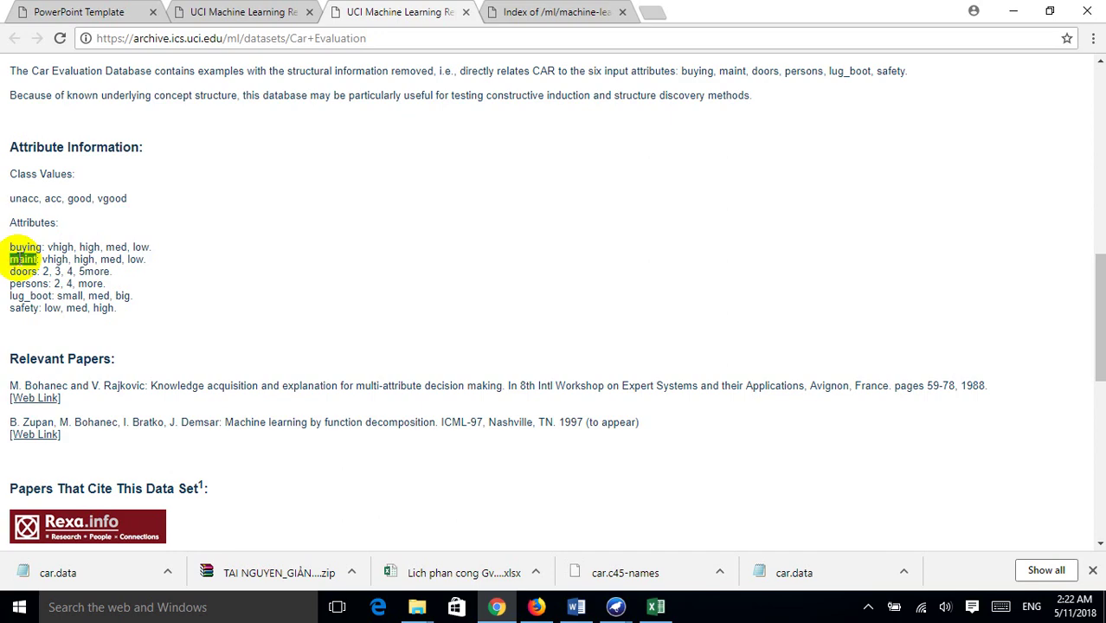
key(alt+Tab)
click(90, 184)
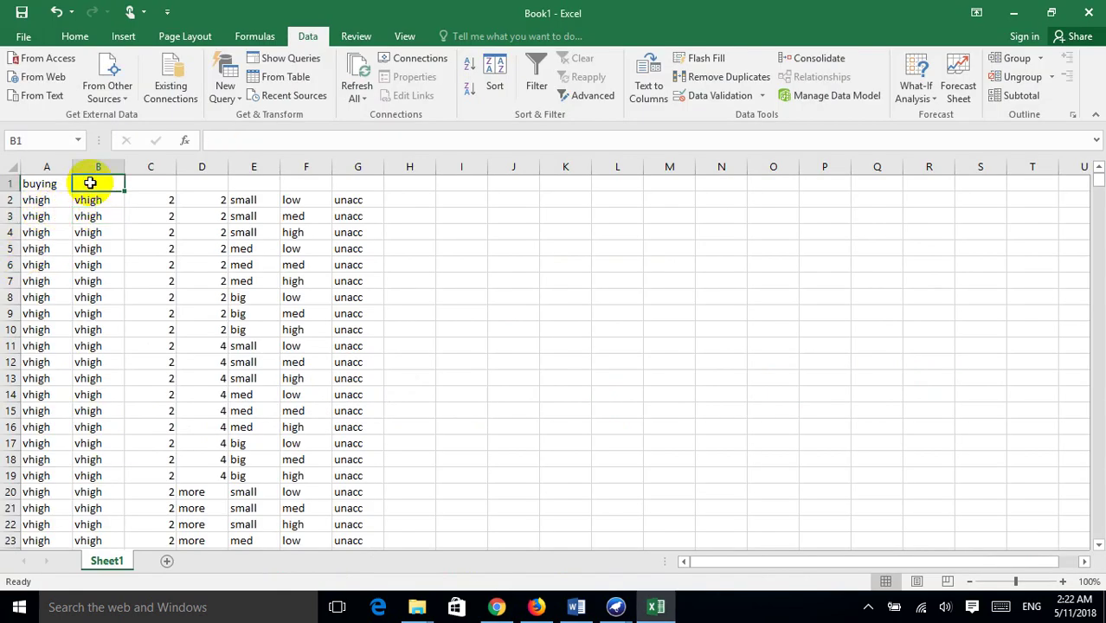
text(maint)
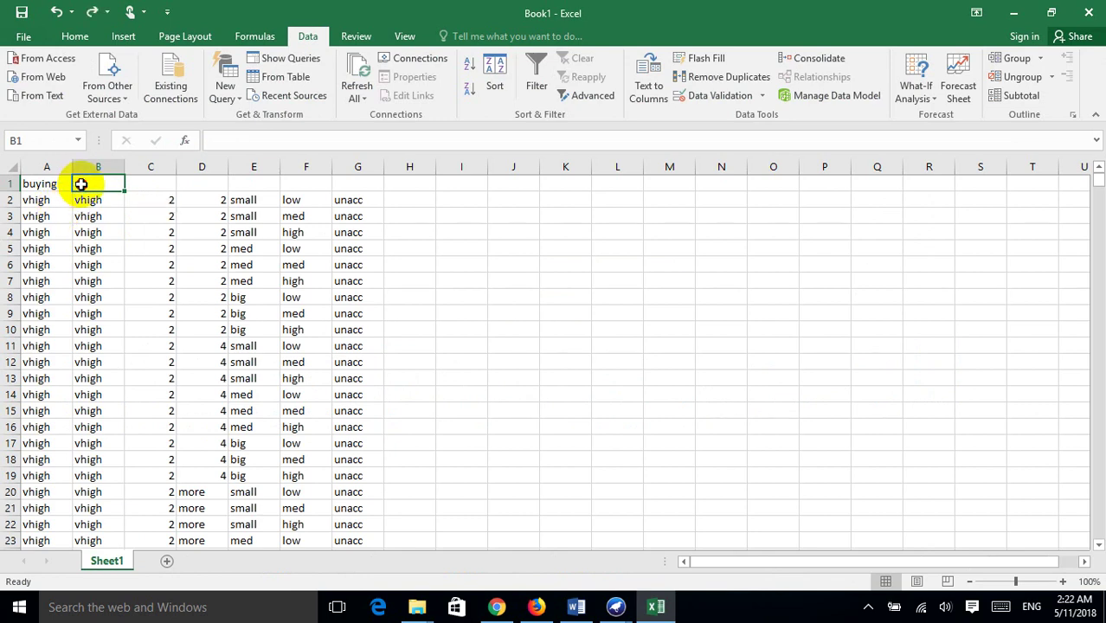
text(maint)
click(144, 215)
Copy the attribute name doors from the page in Chrome and enter it in cell C1 in Excel.
key(alt+Tab)
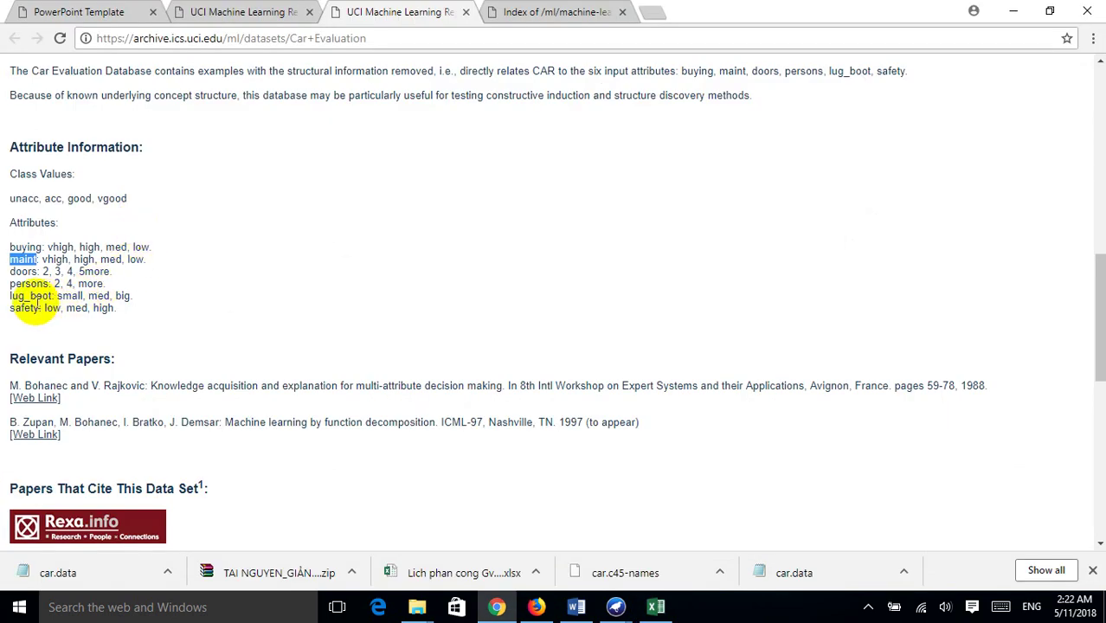
key(alt+Tab)
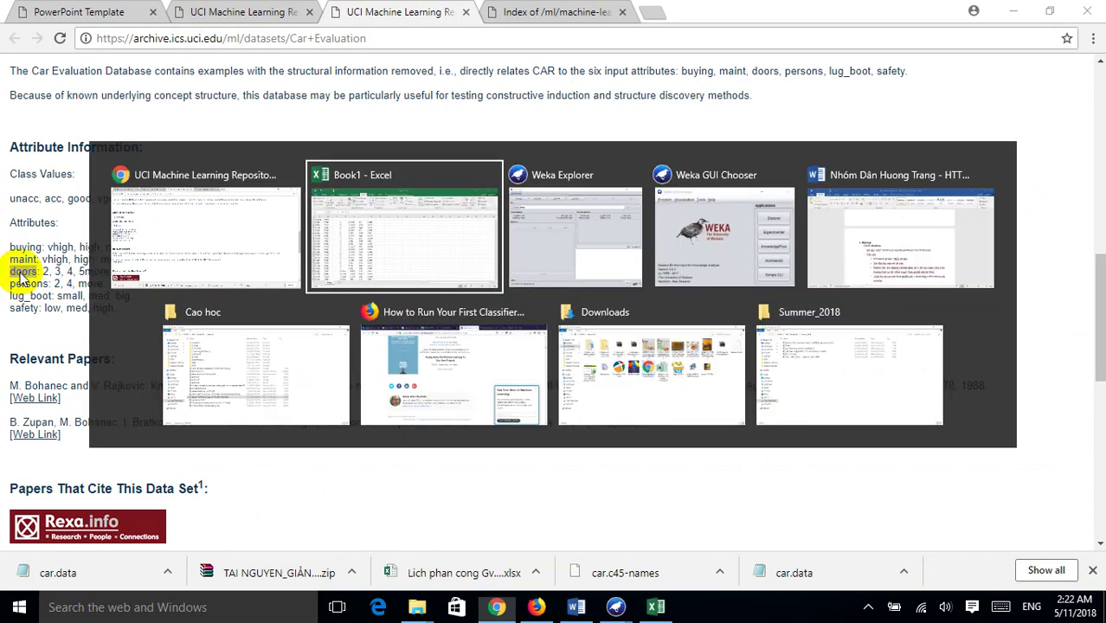
click(135, 184)
text(doors)
click(168, 230)
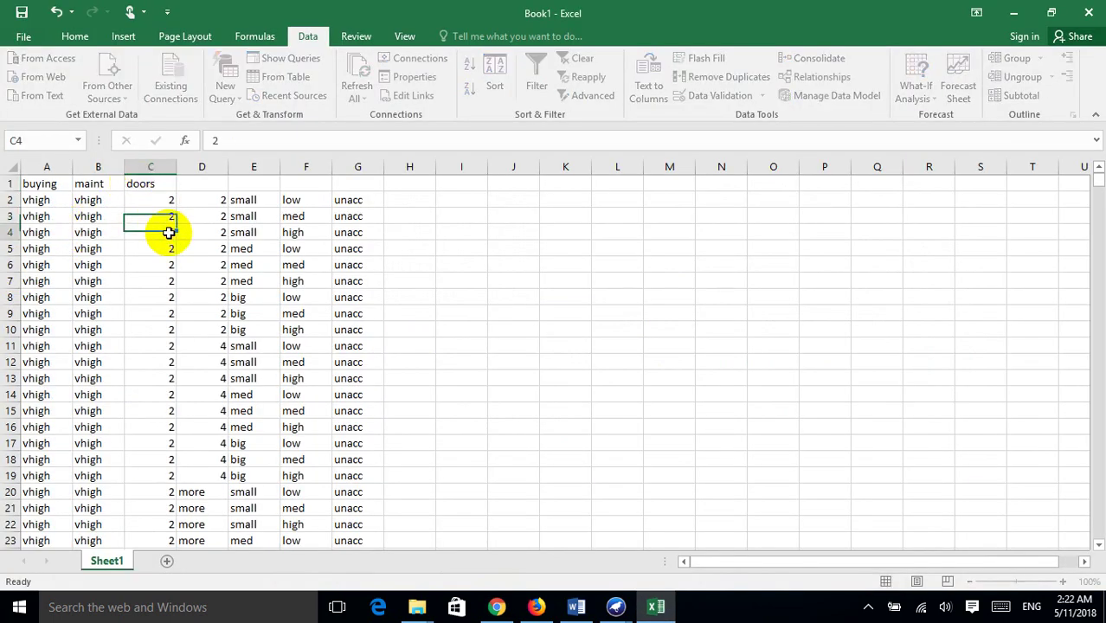
Copy the attribute name persons from the page in Chrome and enter it in cell D1 in Excel.
key(alt+Tab)
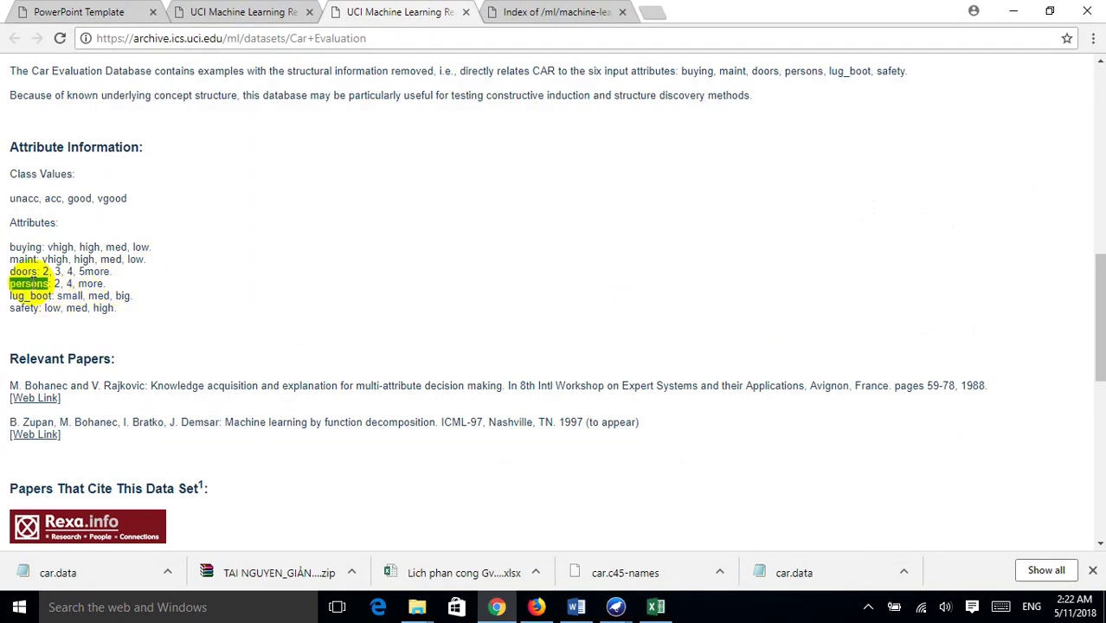
key(alt+Tab)
click(202, 184)
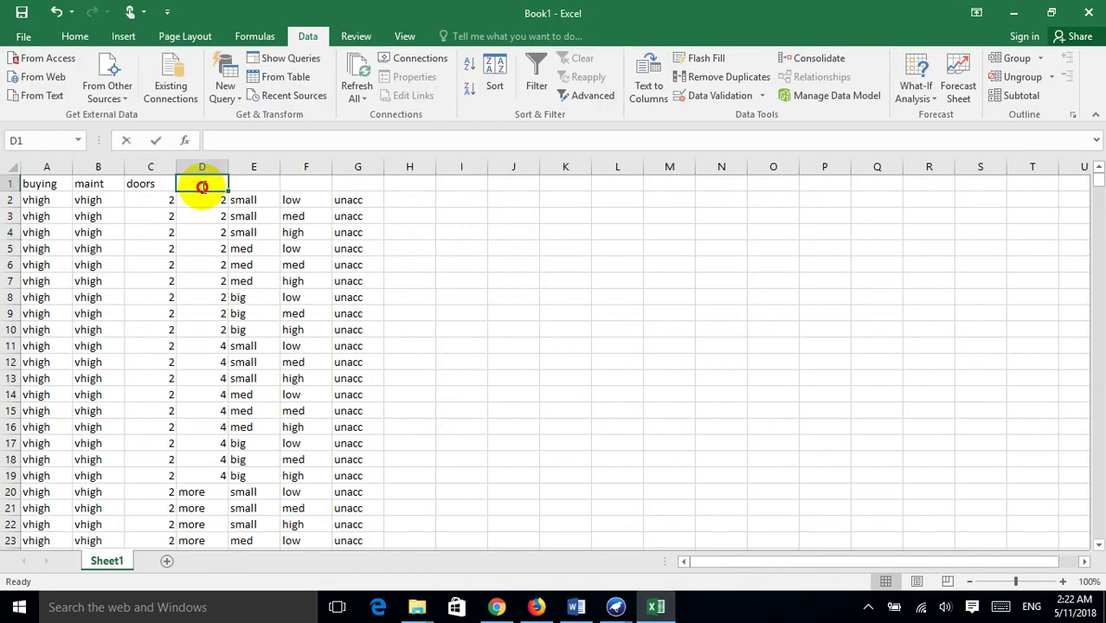
text(persons)
click(203, 218)
Copy the attribute name lug_boot from the page in Chrome and enter it in cell E1 in Excel.
key(alt+Tab)
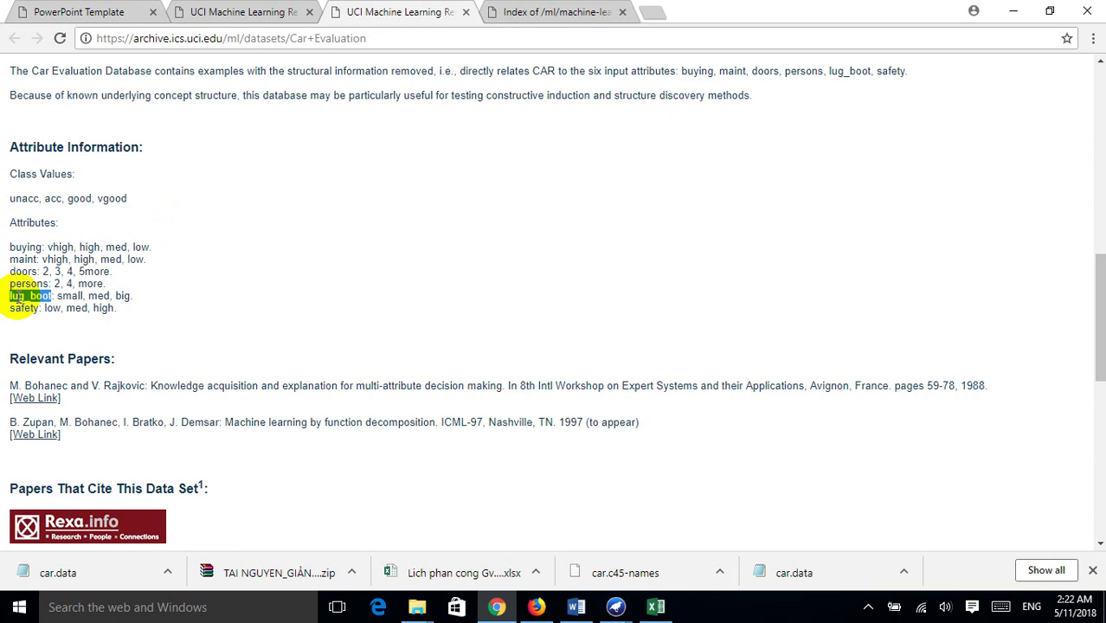
key(alt+Tab)
click(247, 183)
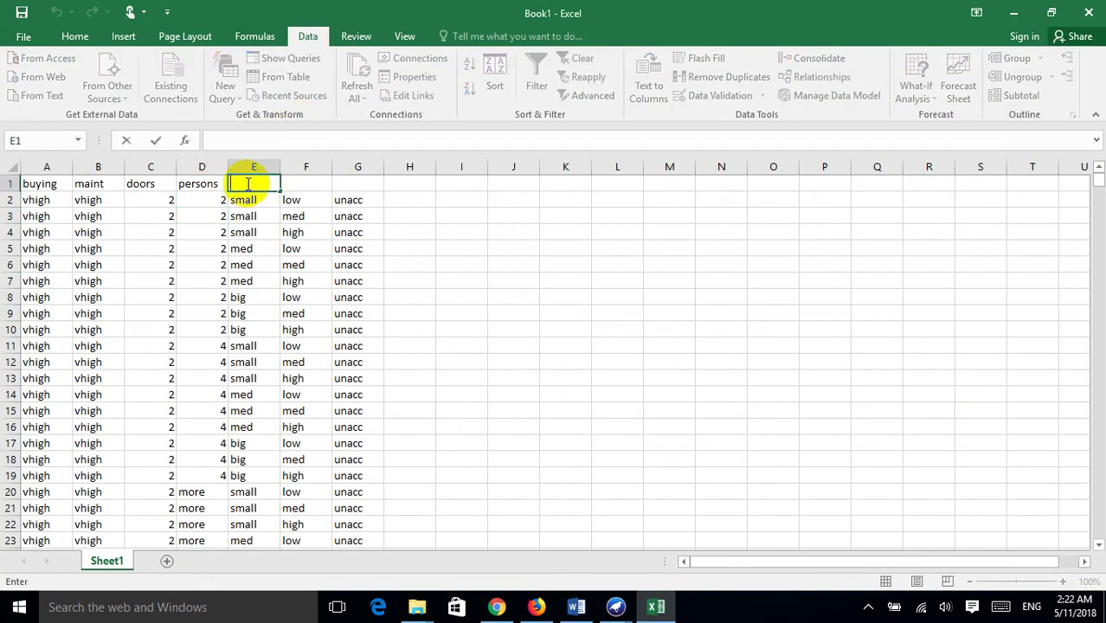
text(lug_boot)
click(256, 217)
Copy the attribute name safety from the page in Chrome and enter it in cell F1 in Excel.
key(alt+Tab)
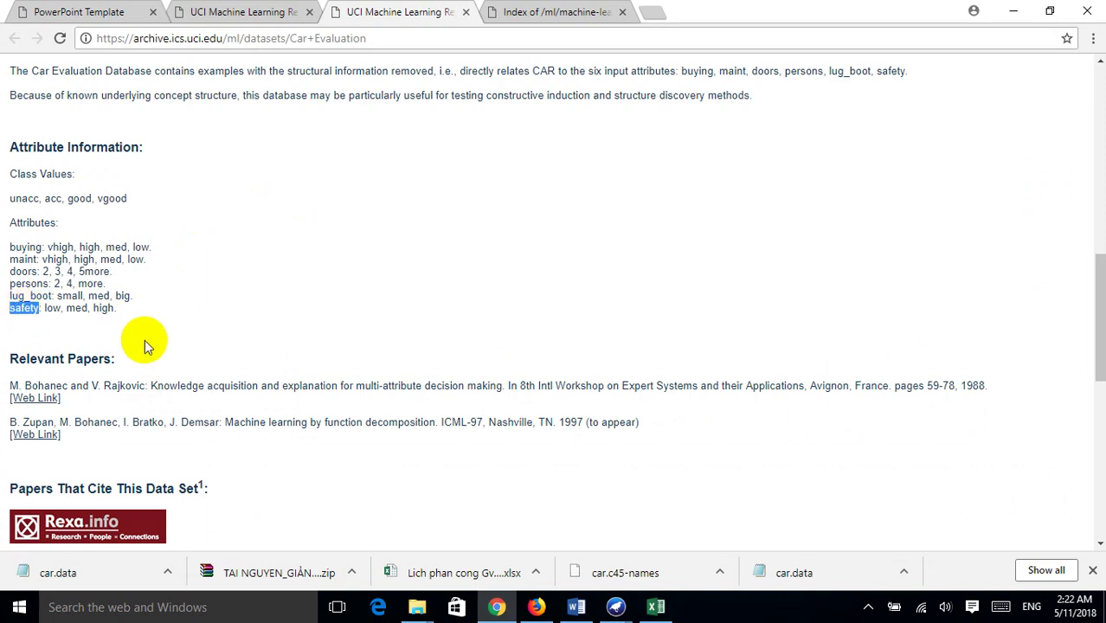
key(alt+Tab)
click(303, 183)
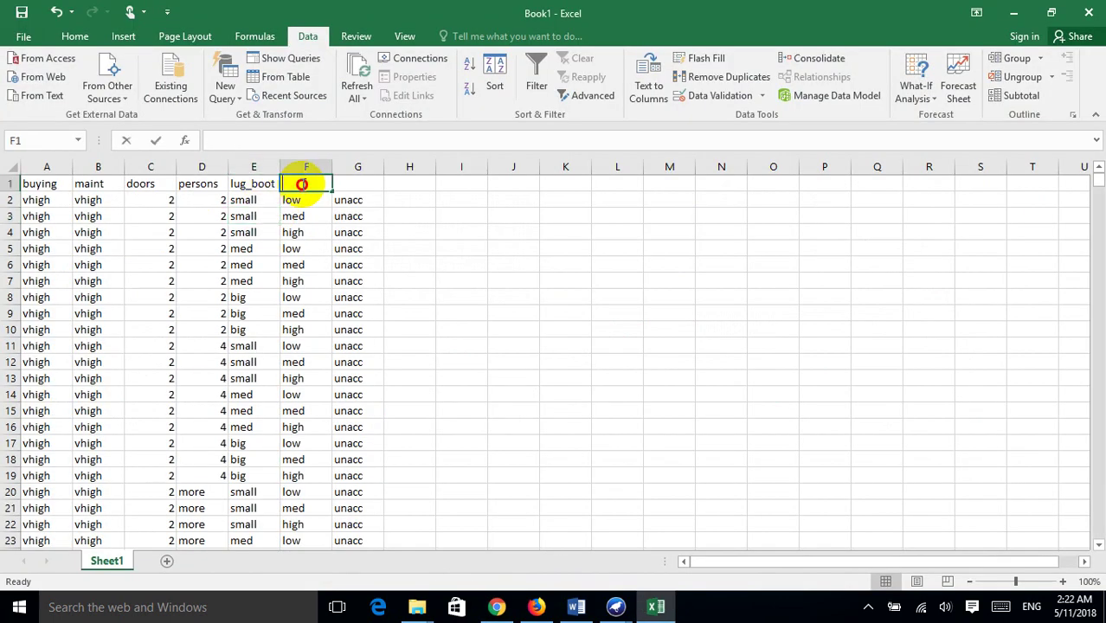
text(safety)
Enter Class as the header of the last data column in cell G1.
click(346, 266)
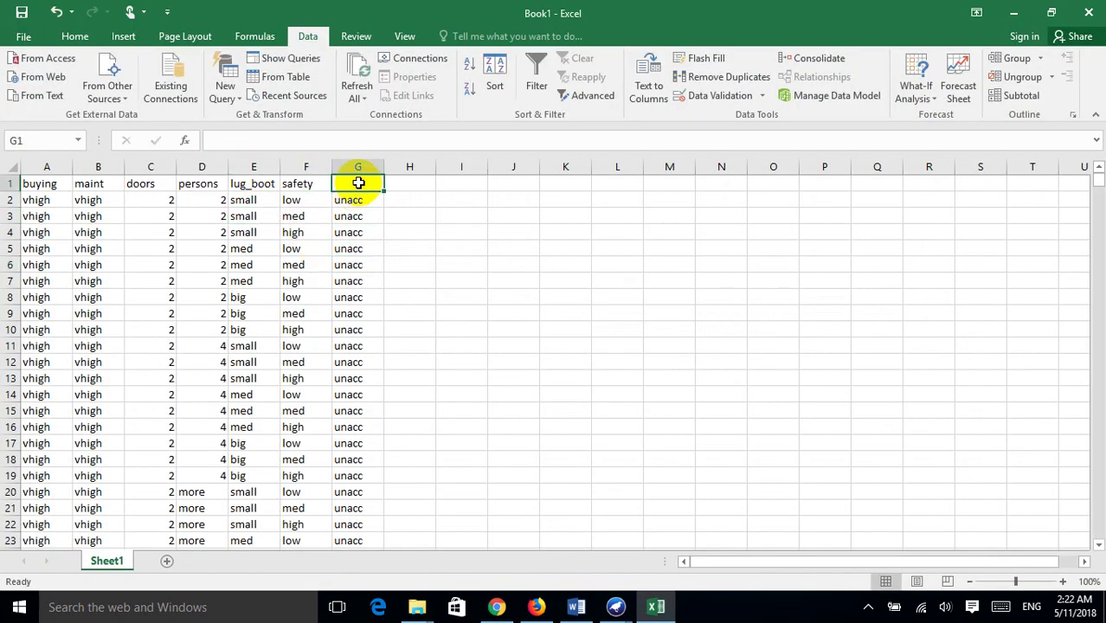
text(Class)
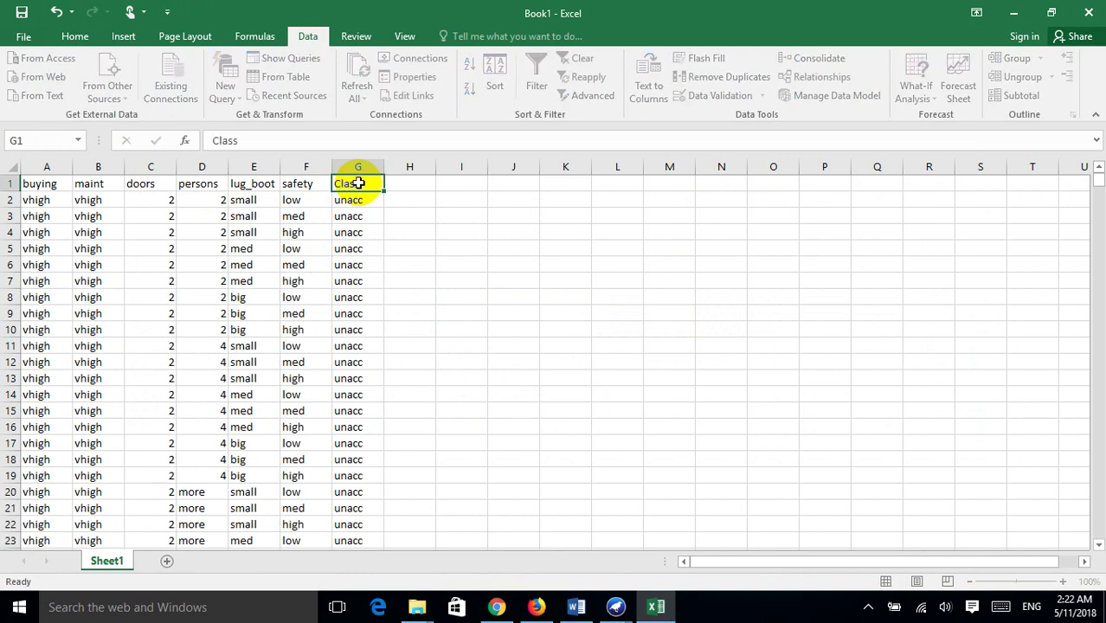
key(Return)
Make the header cells A1:G1 bold.
click(47, 183)
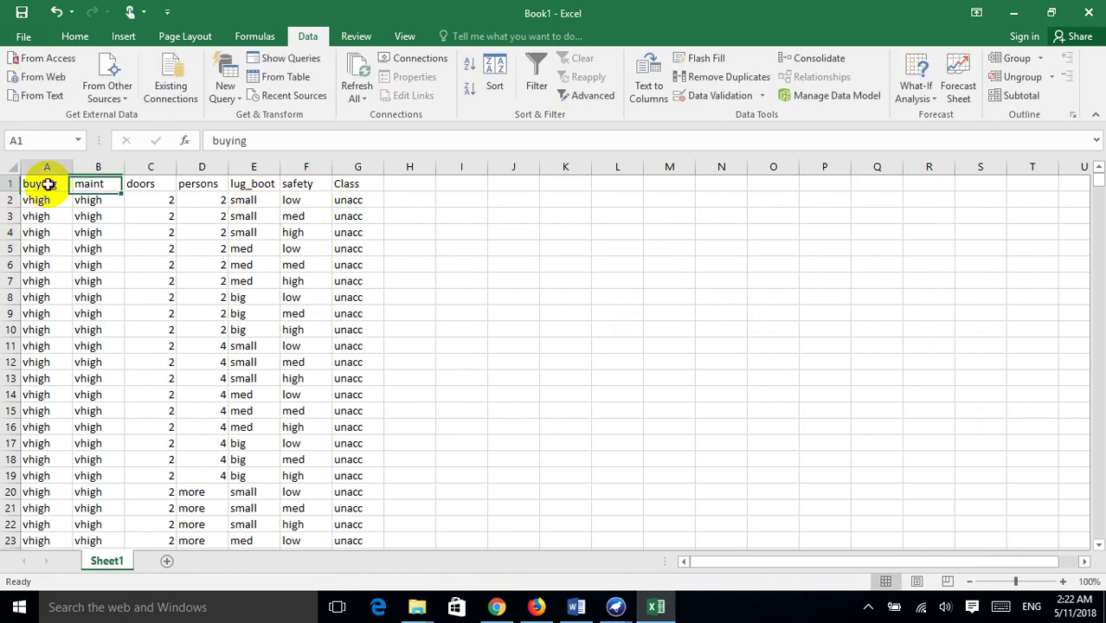
drag(48, 183, 342, 178)
key(ctrl+c)
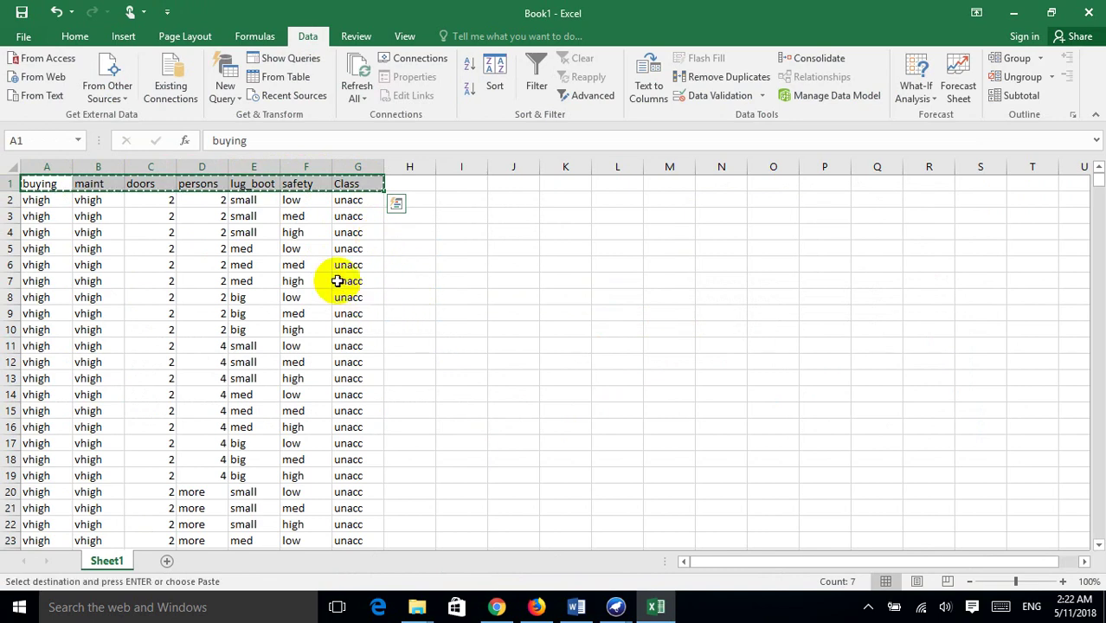
key(Escape)
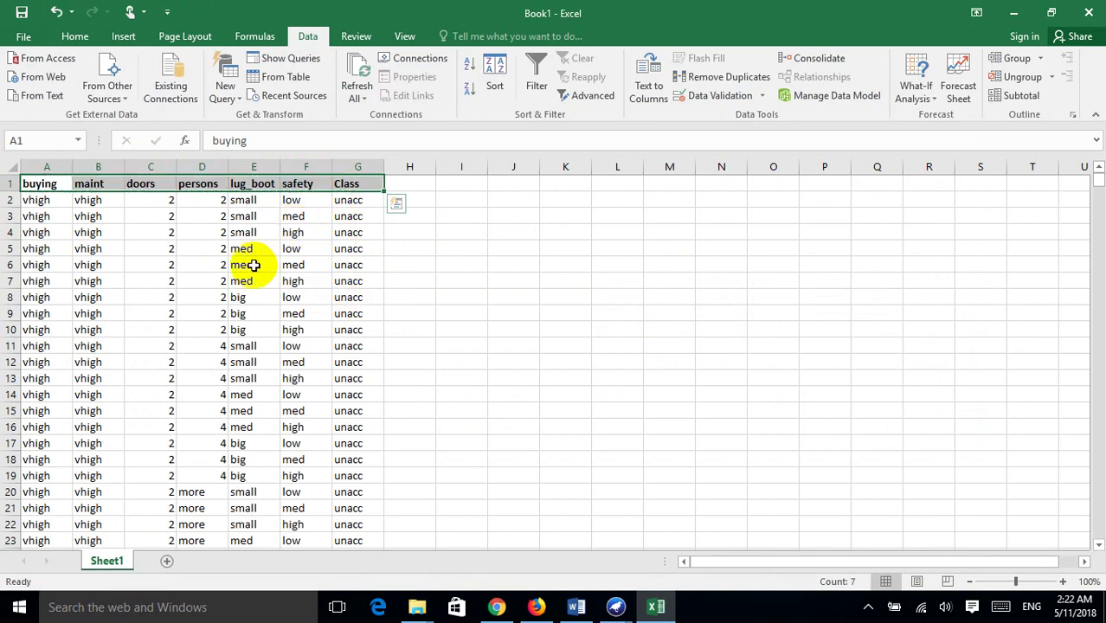
drag(247, 264, 247, 248)
key(ctrl+q)
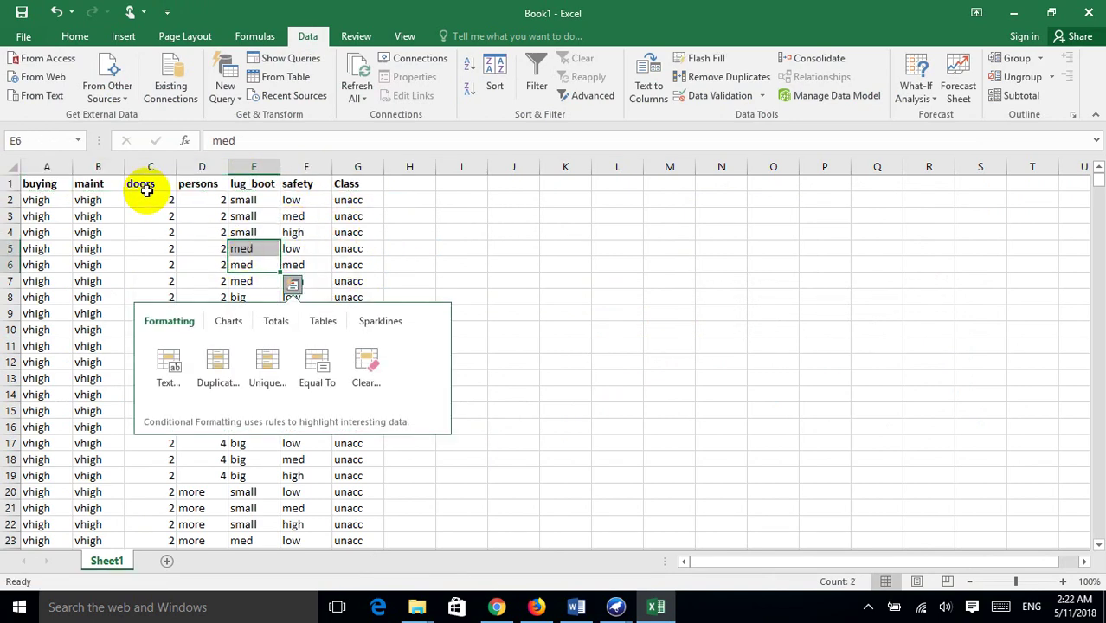
Review the header names in row 1 and the values in the doors and persons columns.
click(97, 183)
drag(24, 186, 348, 184)
click(303, 282)
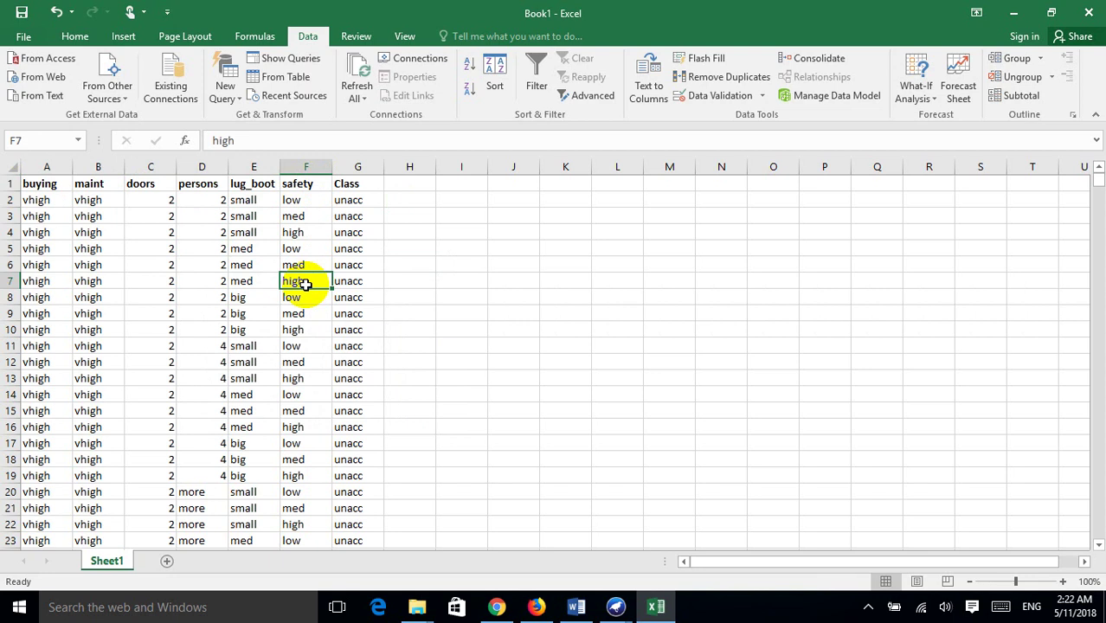
click(43, 186)
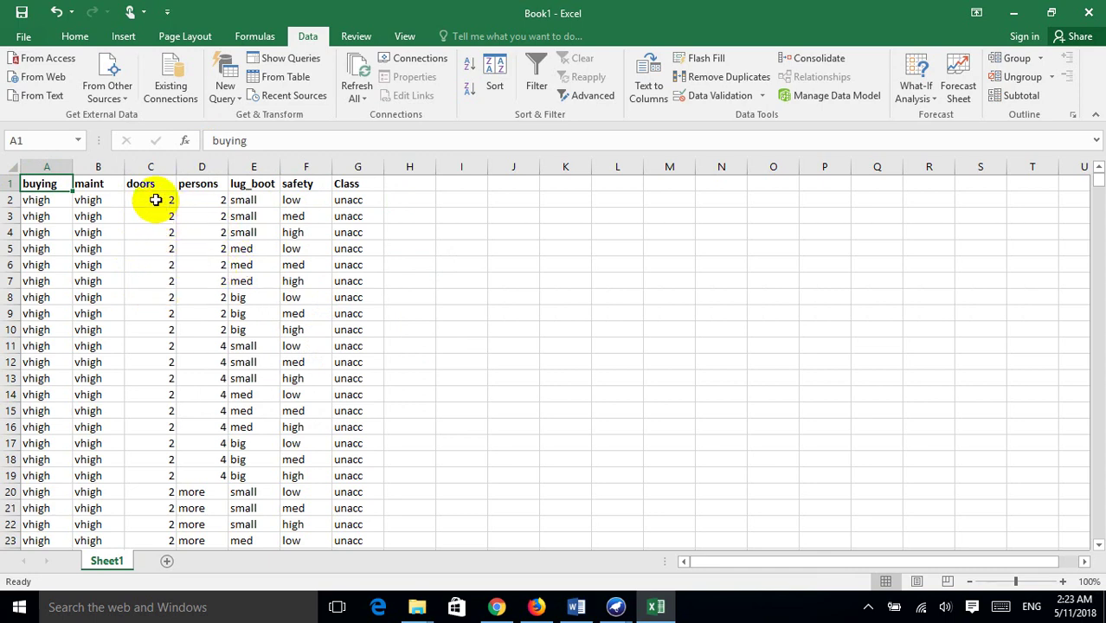
drag(160, 203, 155, 249)
click(203, 248)
click(149, 202)
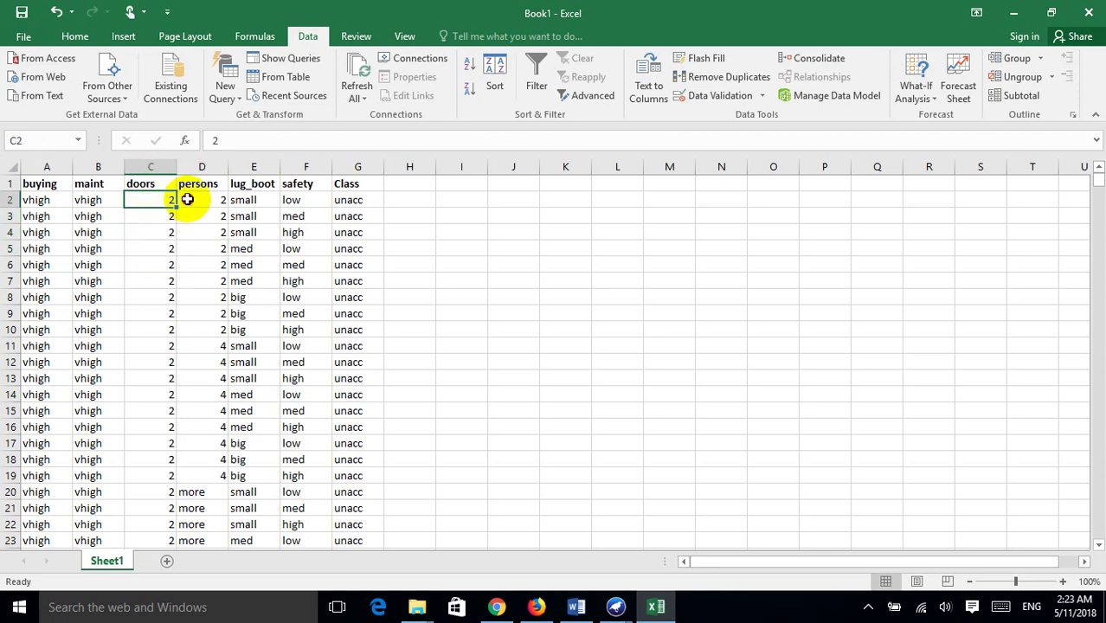
Examine how the values in the doors and persons columns vary through the rows further down the sheet.
key(Right)
click(155, 210)
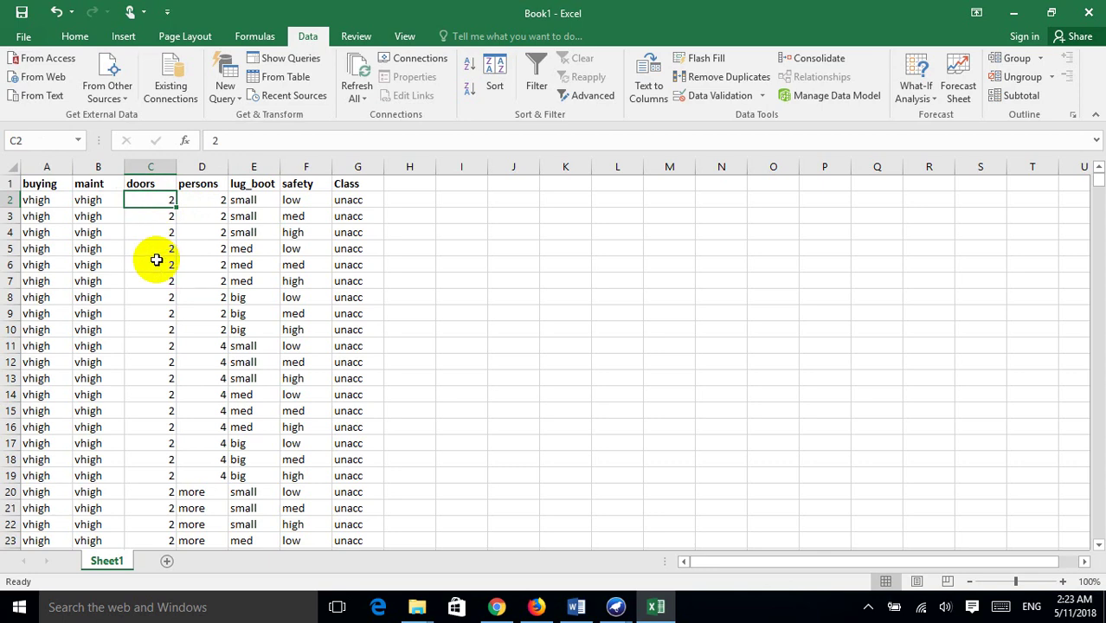
scroll(148, 264, down, 1)
click(161, 300)
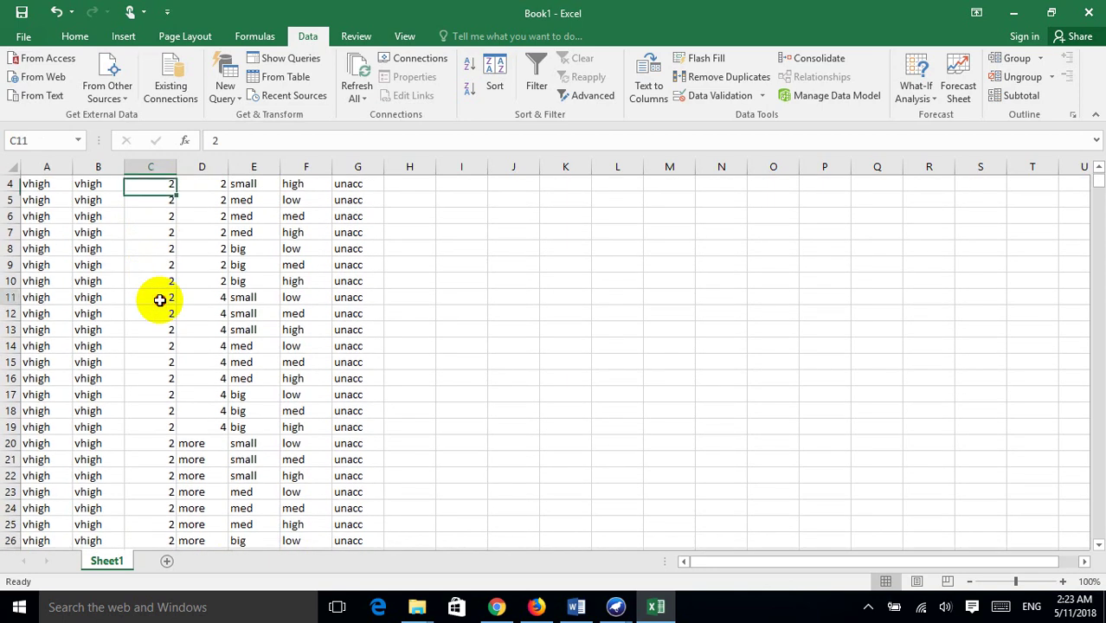
scroll(160, 300, down, 4)
click(201, 297)
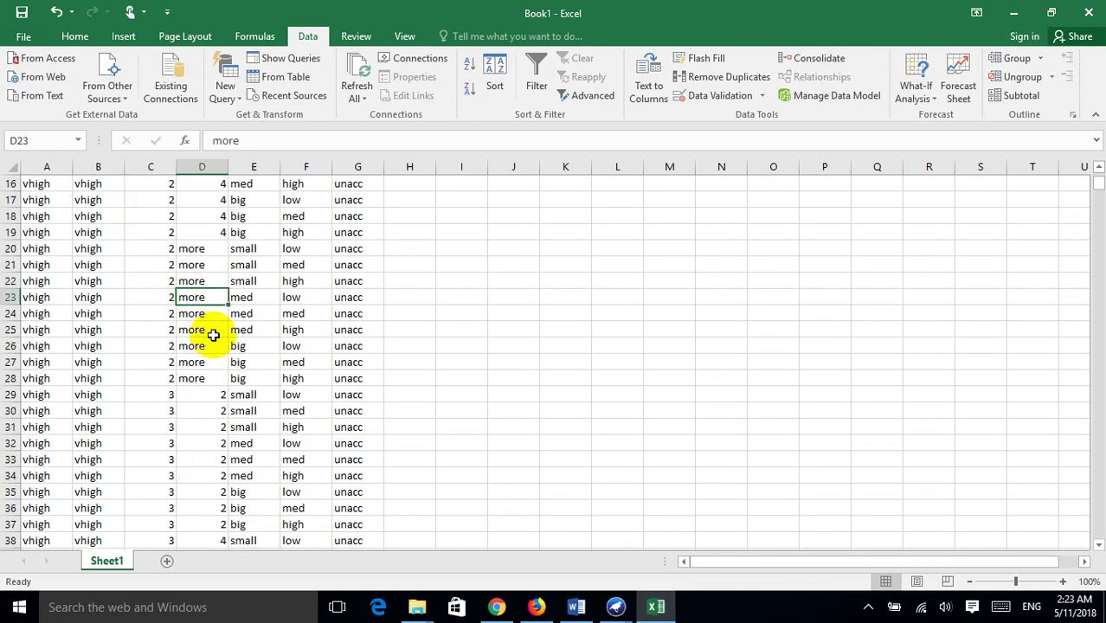
scroll(211, 335, down, 5)
click(137, 347)
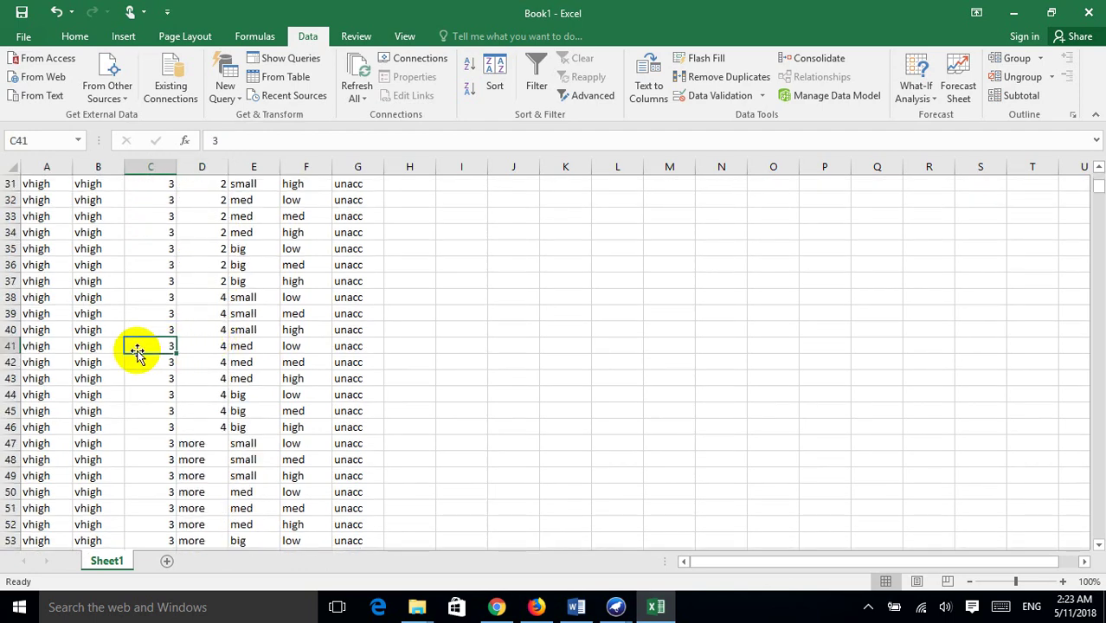
scroll(208, 296, up, 4)
scroll(186, 294, up, 2)
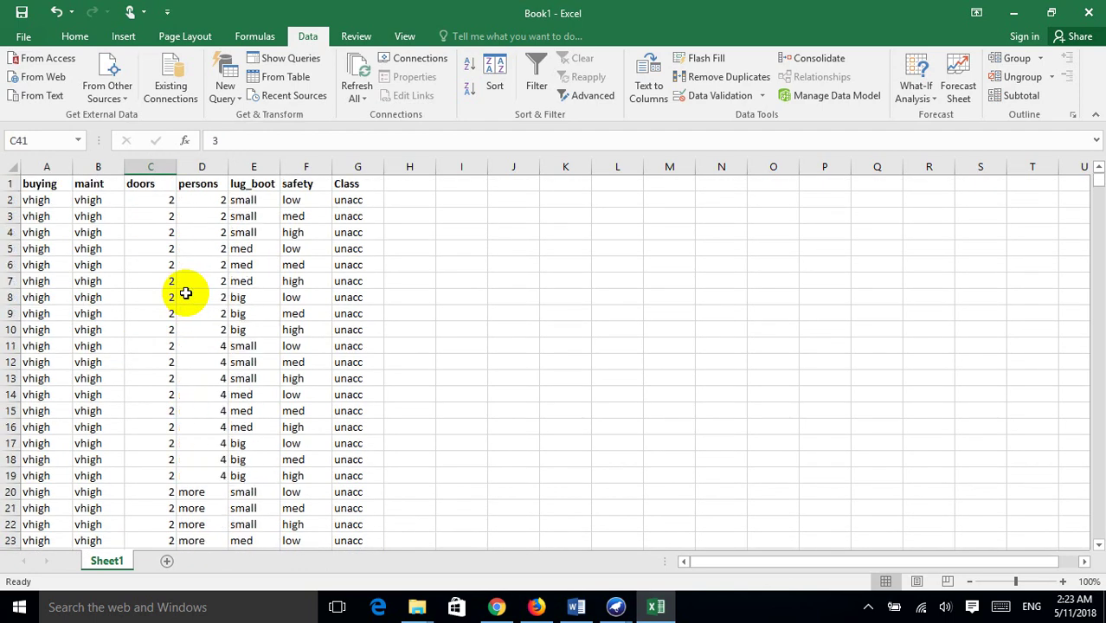
Format all cells of the car data table, including the numeric doors and persons values, as Text.
key(ctrl+a)
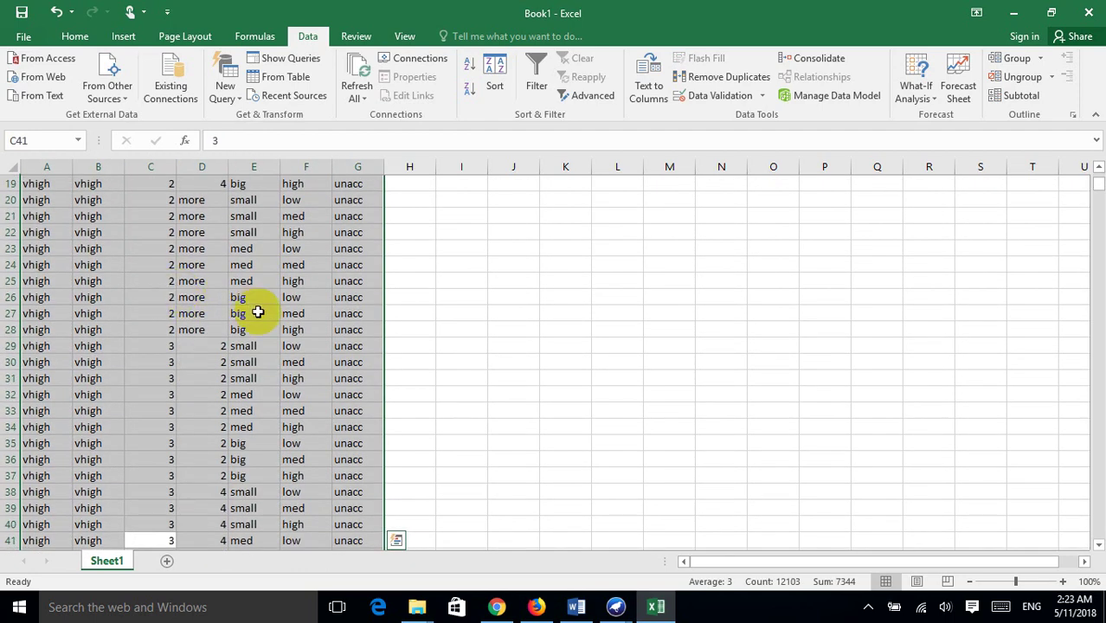
right_click(155, 288)
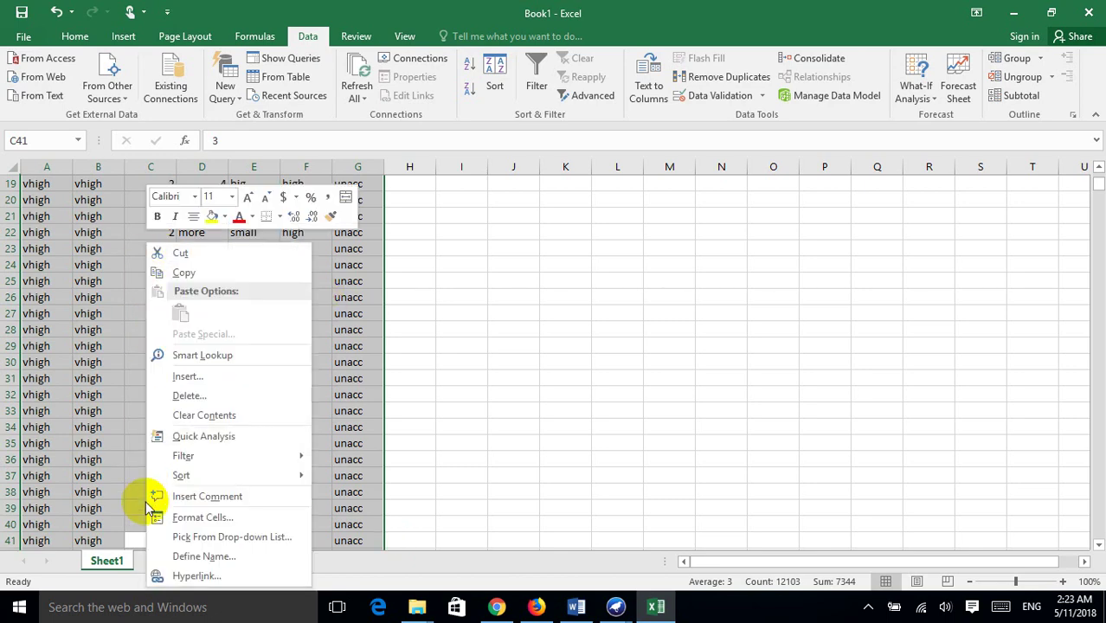
click(185, 515)
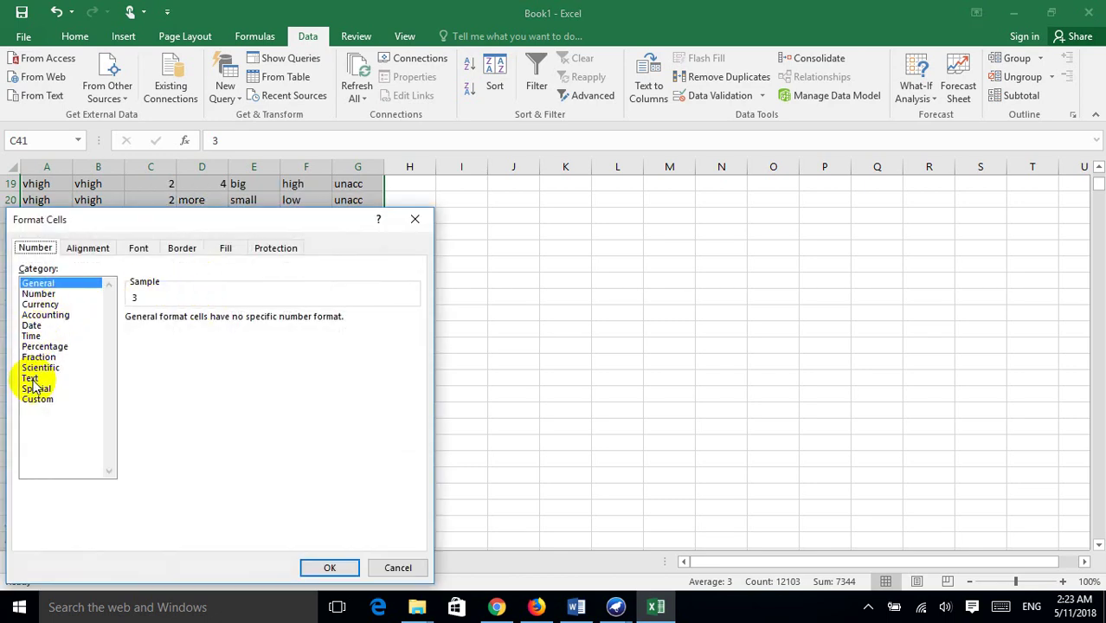
click(30, 379)
click(326, 567)
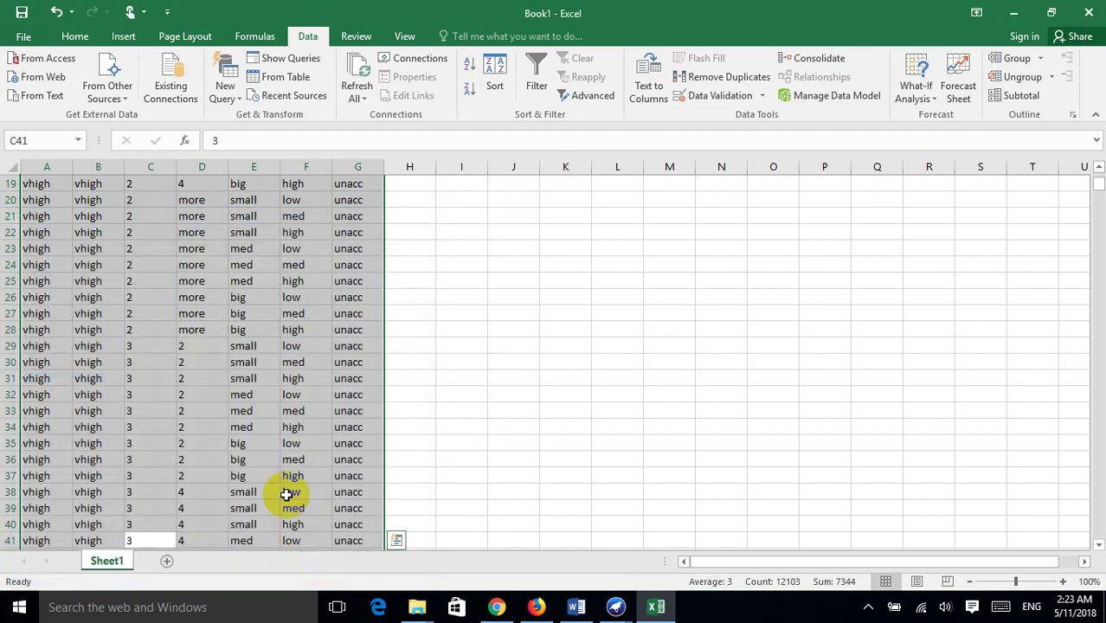
scroll(259, 340, up, 4)
scroll(259, 340, up, 2)
click(149, 248)
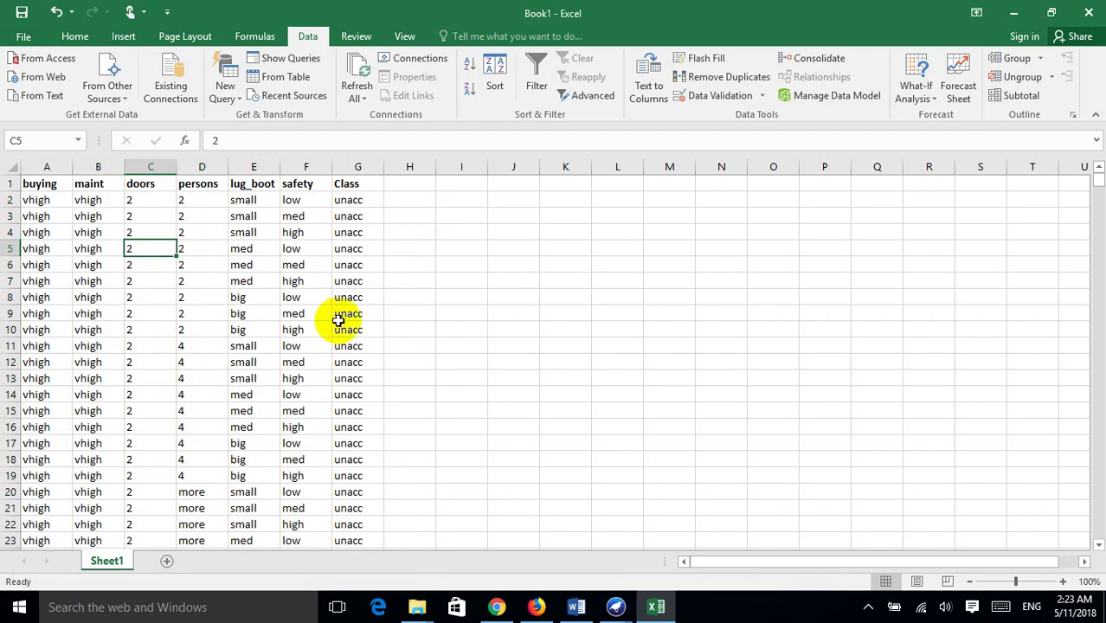
Begin saving the workbook under a new name with CSV (Comma delimited) as the file type.
click(15, 35)
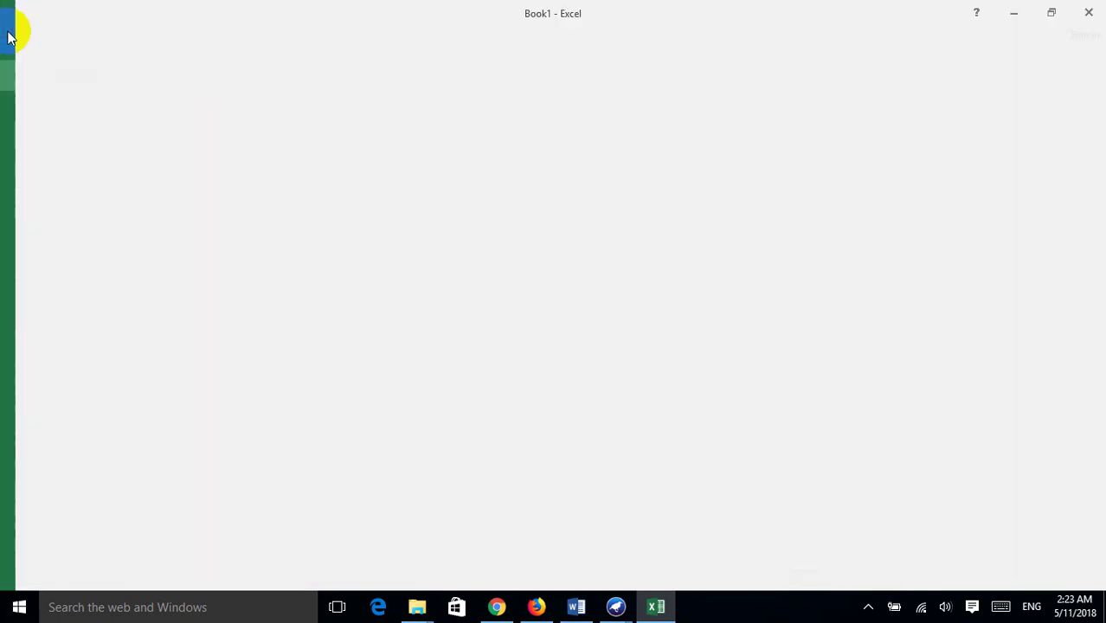
click(37, 203)
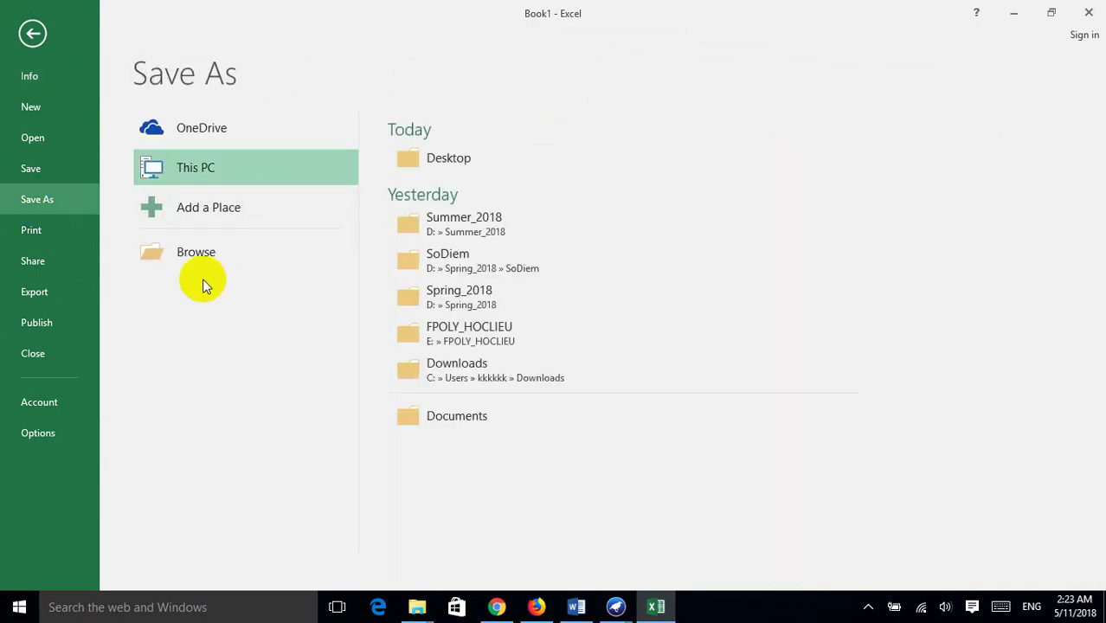
click(226, 244)
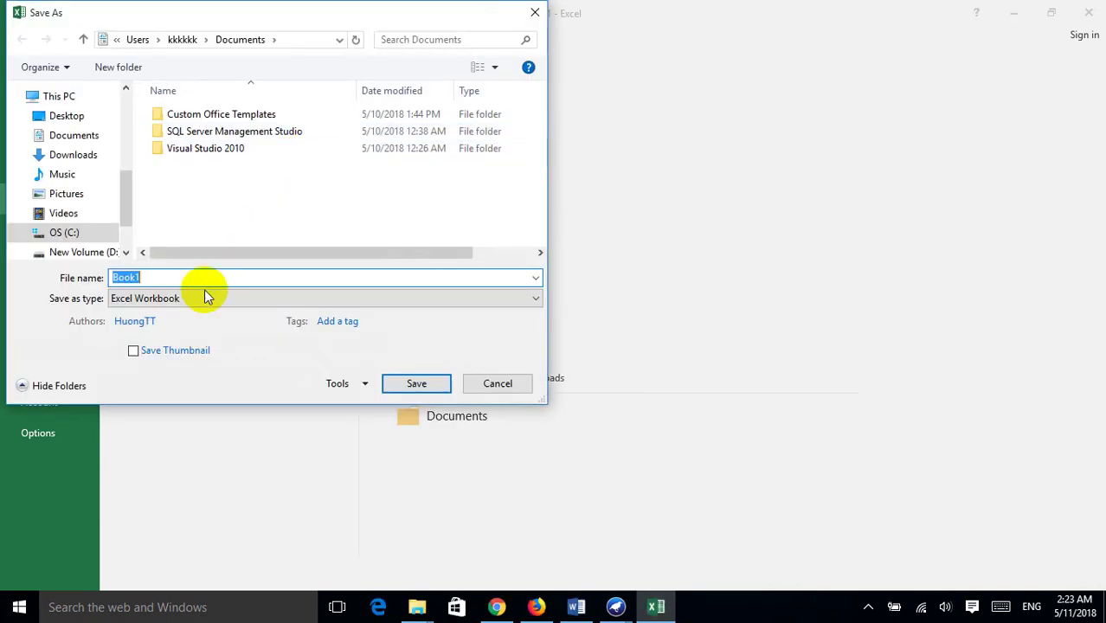
click(178, 298)
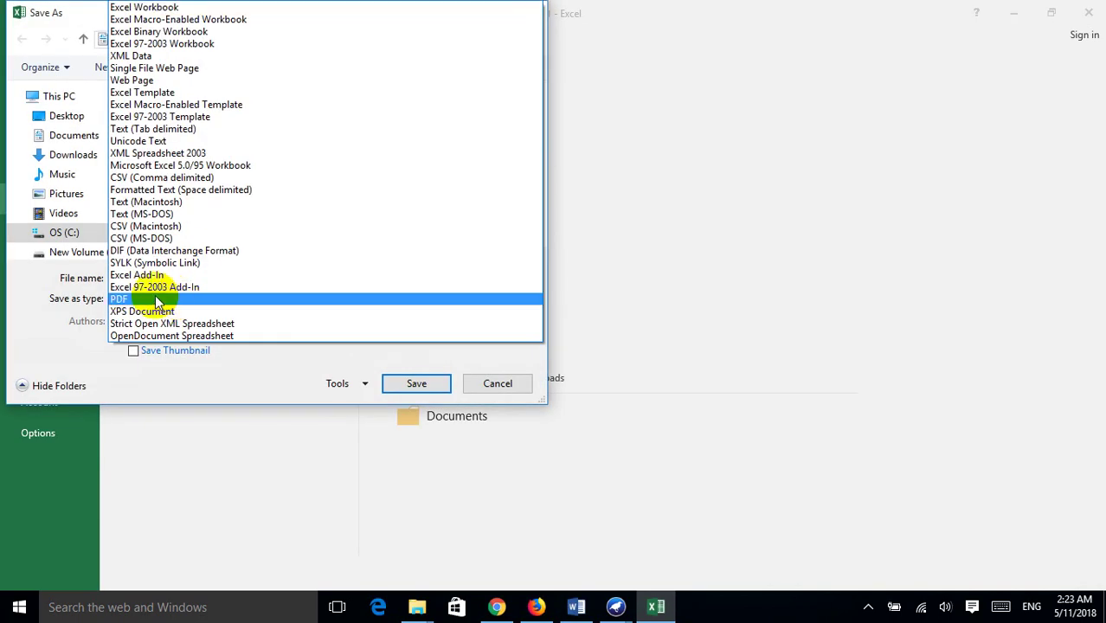
click(163, 177)
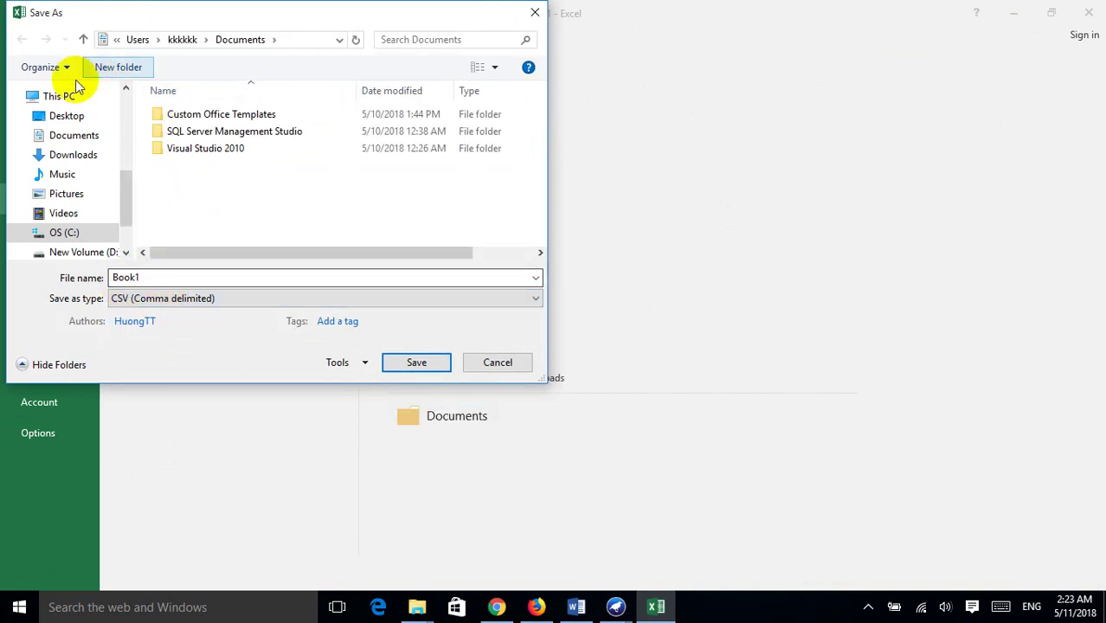
Save the CSV file to the Desktop as car, keeping the CSV format.
click(64, 120)
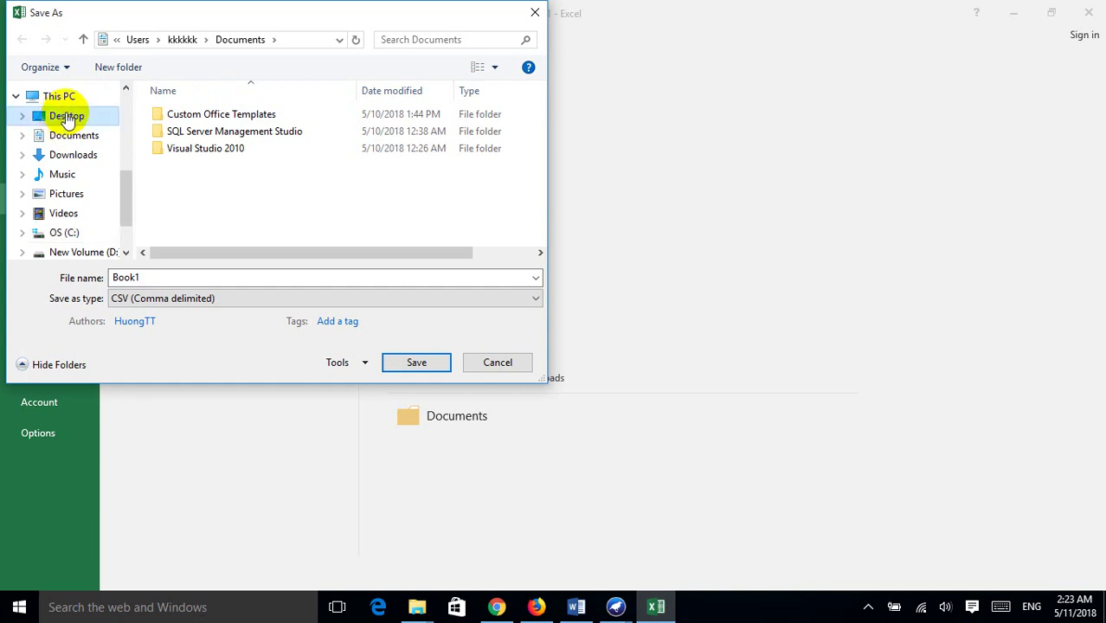
click(160, 278)
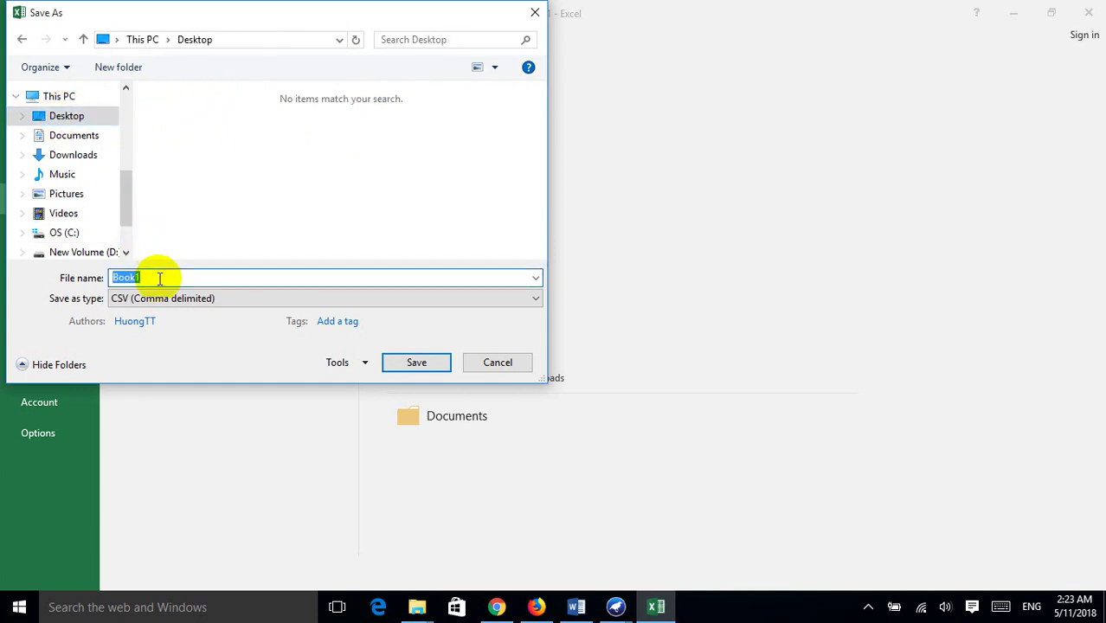
text(car)
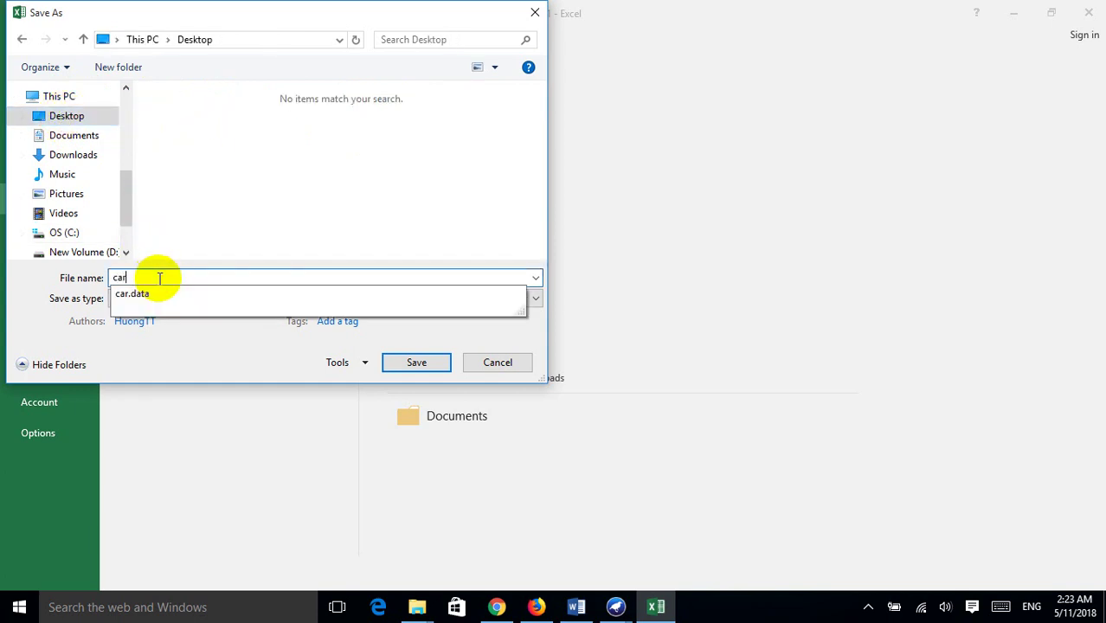
click(232, 352)
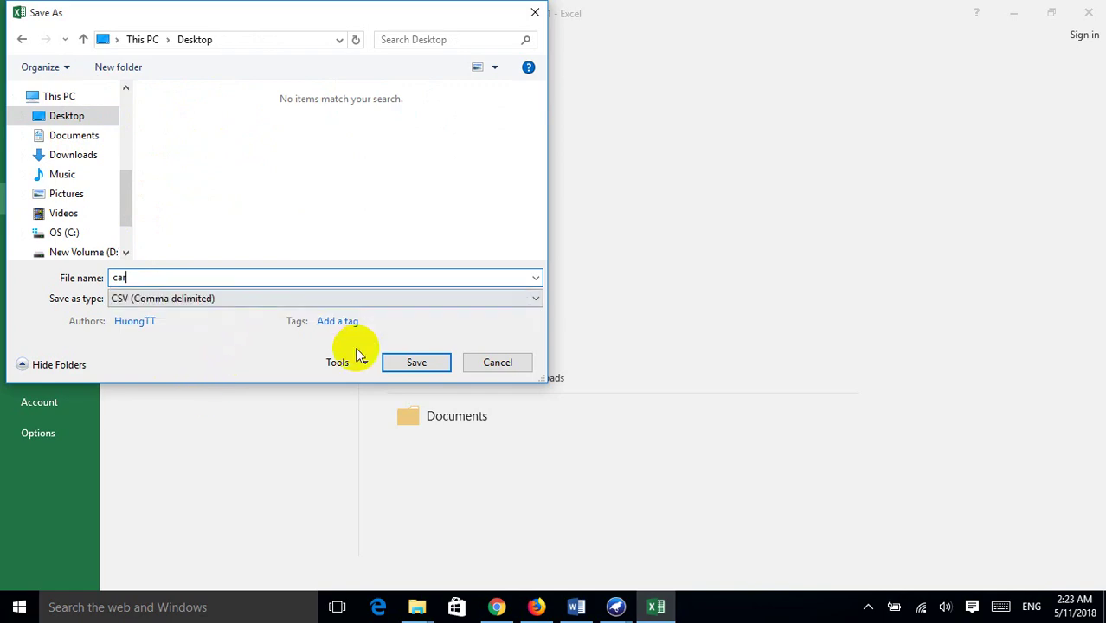
click(417, 362)
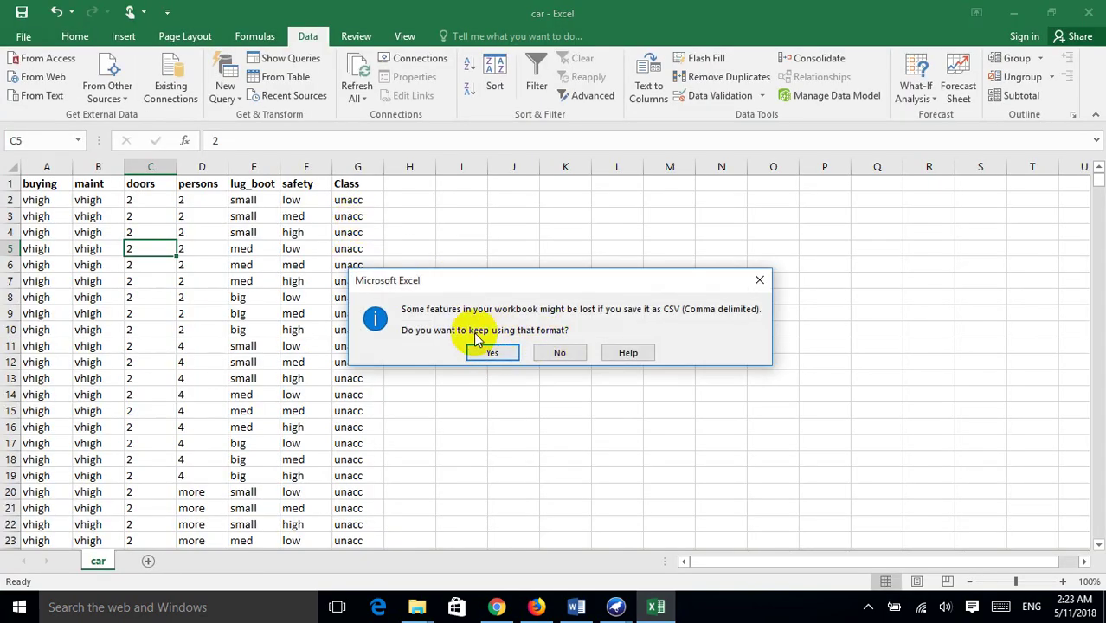
click(492, 351)
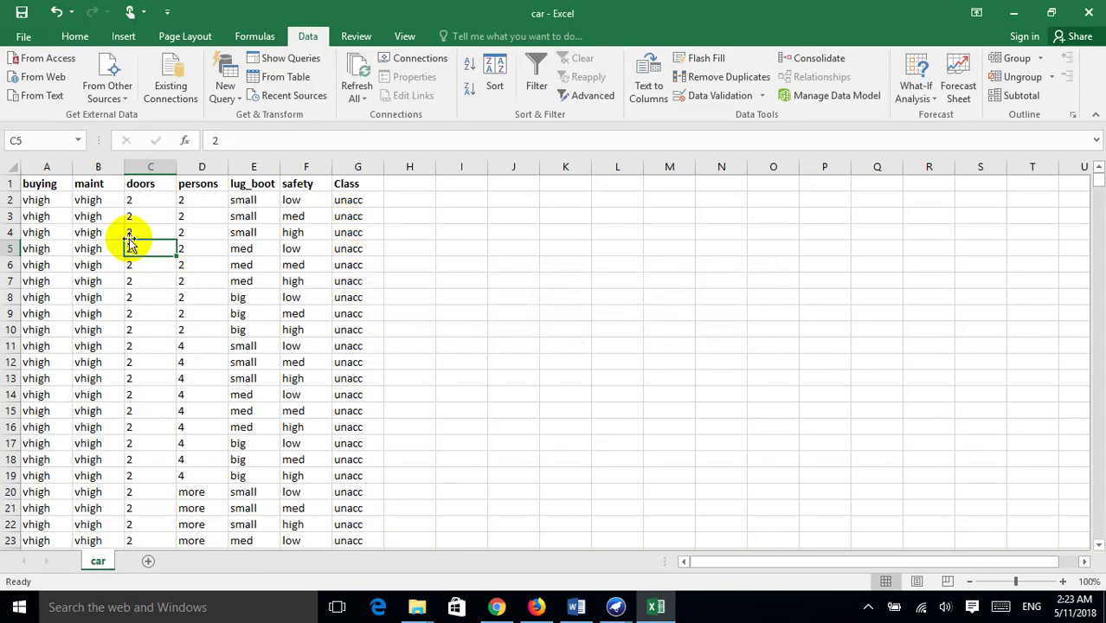
Close the workbook and save its changes, replacing the existing car.csv on the Desktop and keeping the CSV format.
click(1085, 19)
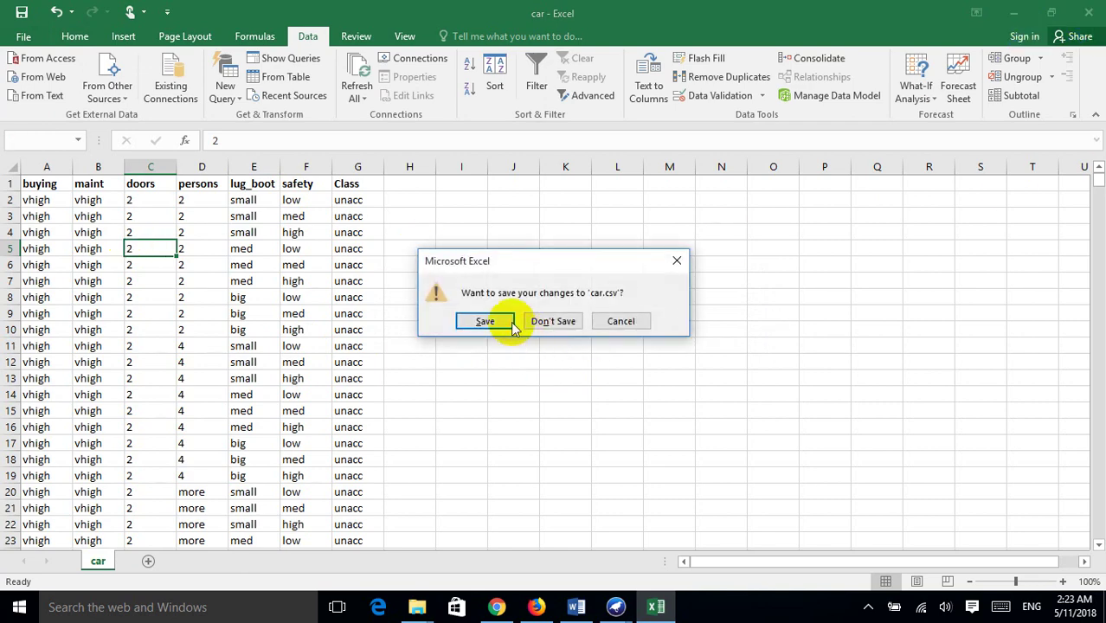
click(483, 321)
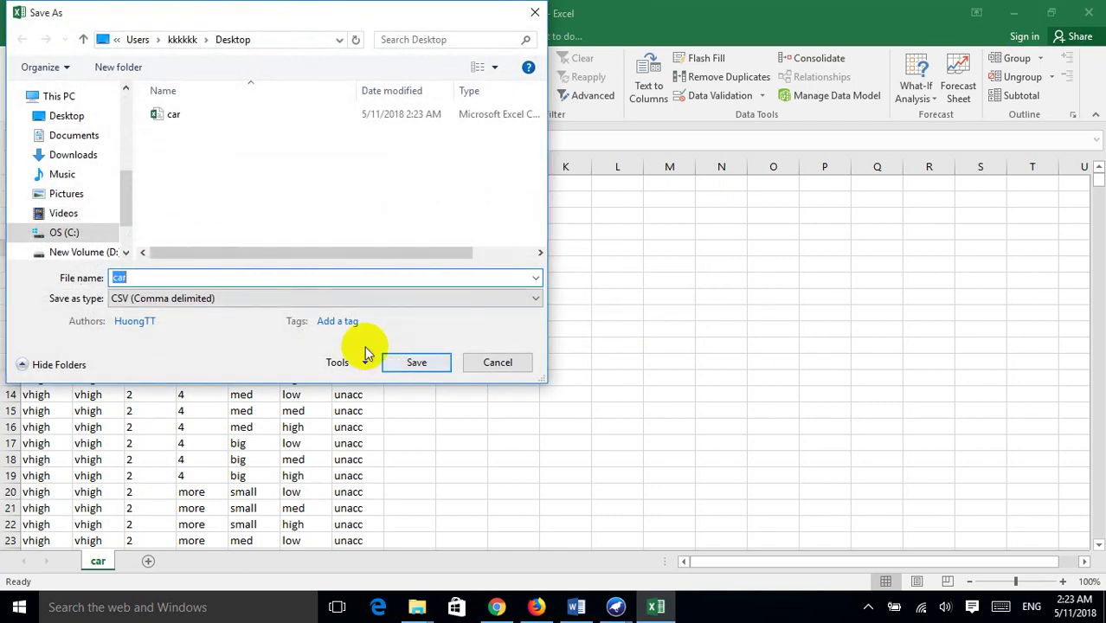
click(411, 364)
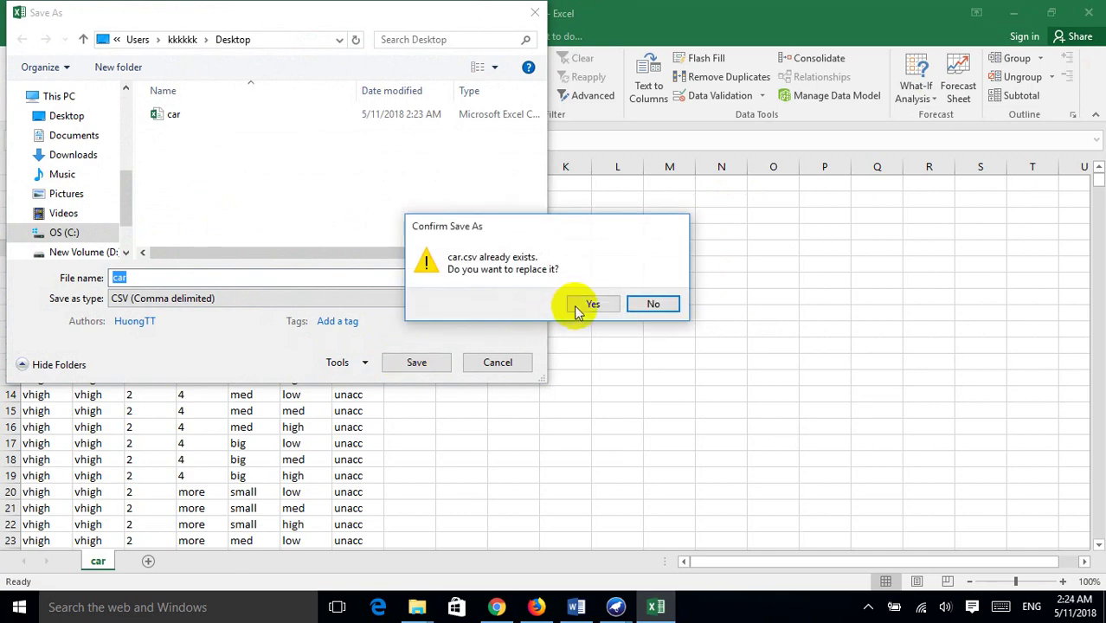
click(576, 305)
click(492, 352)
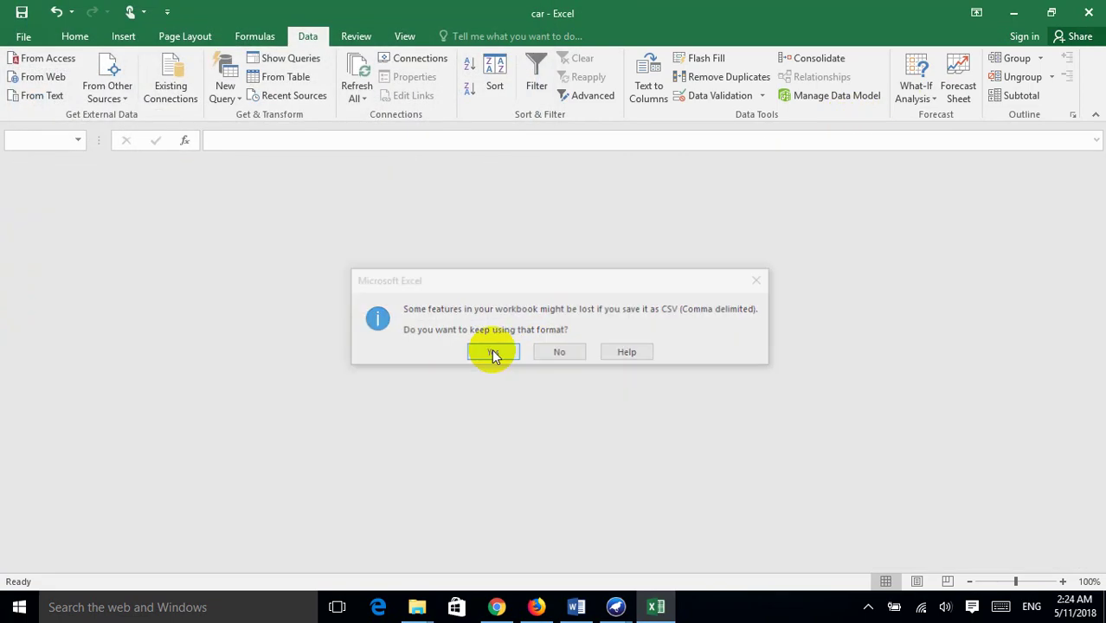
Open the saved car CSV file from the Windows desktop and check the values in its doors column.
key(super+d)
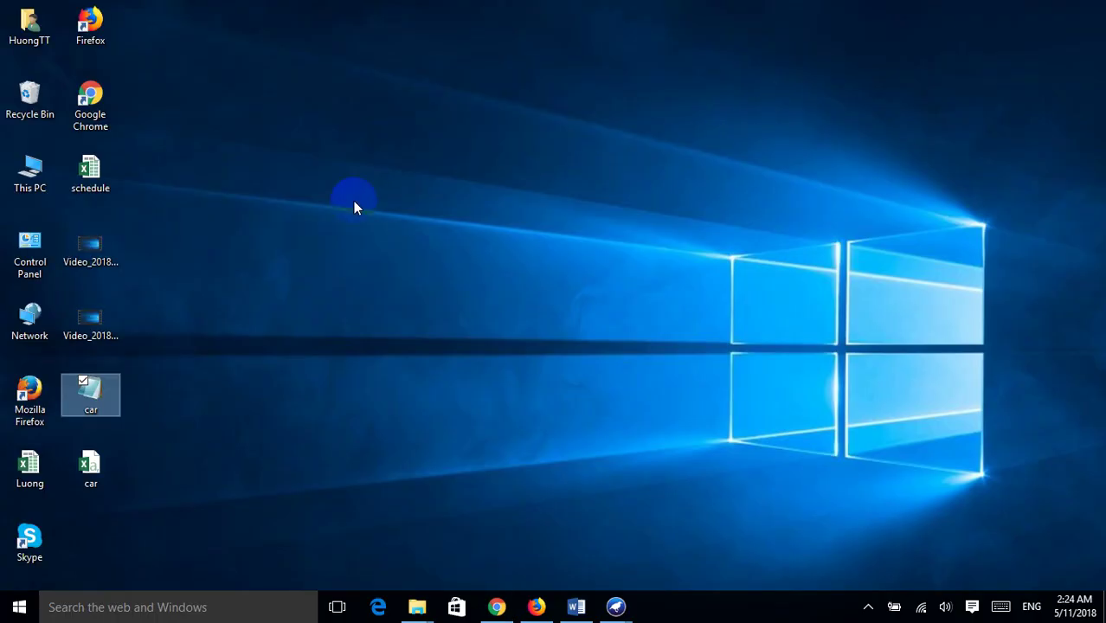
click(89, 461)
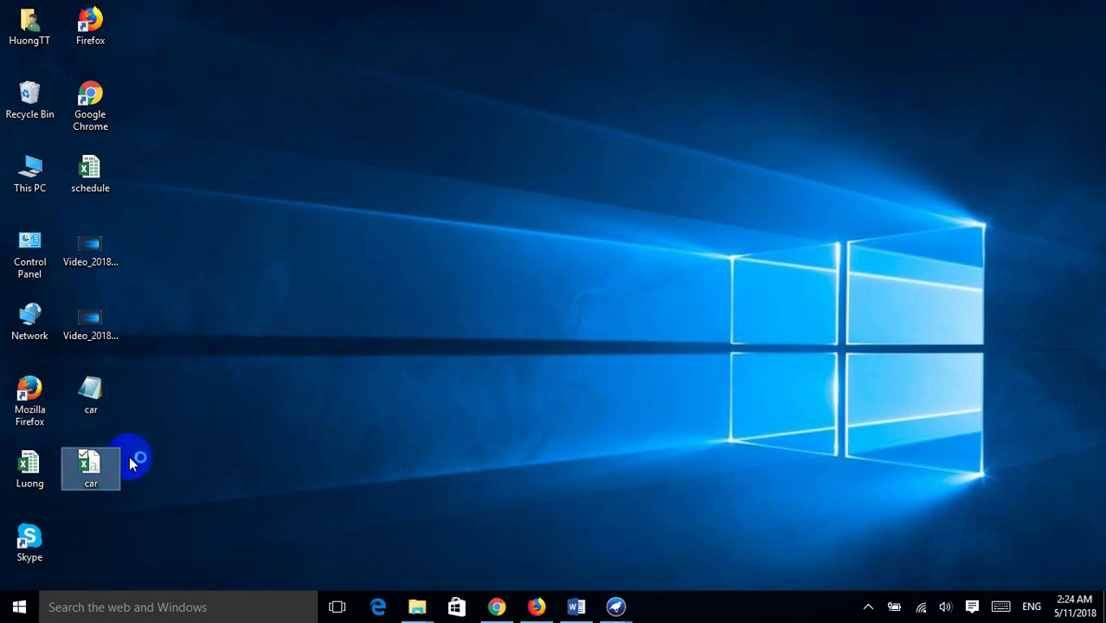
key(Return)
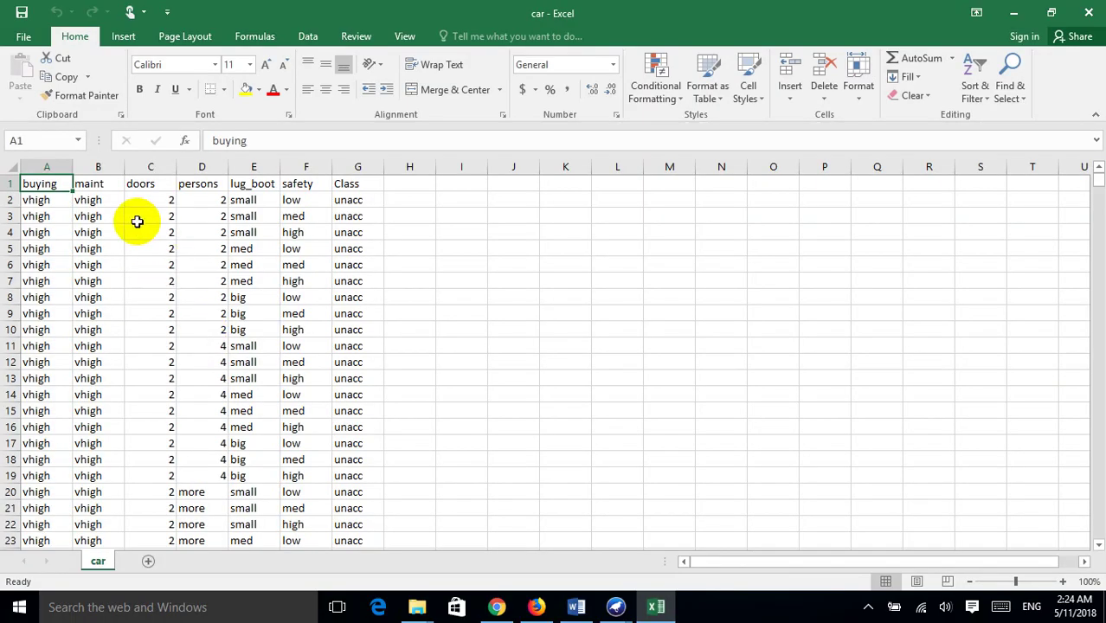
click(136, 222)
click(148, 312)
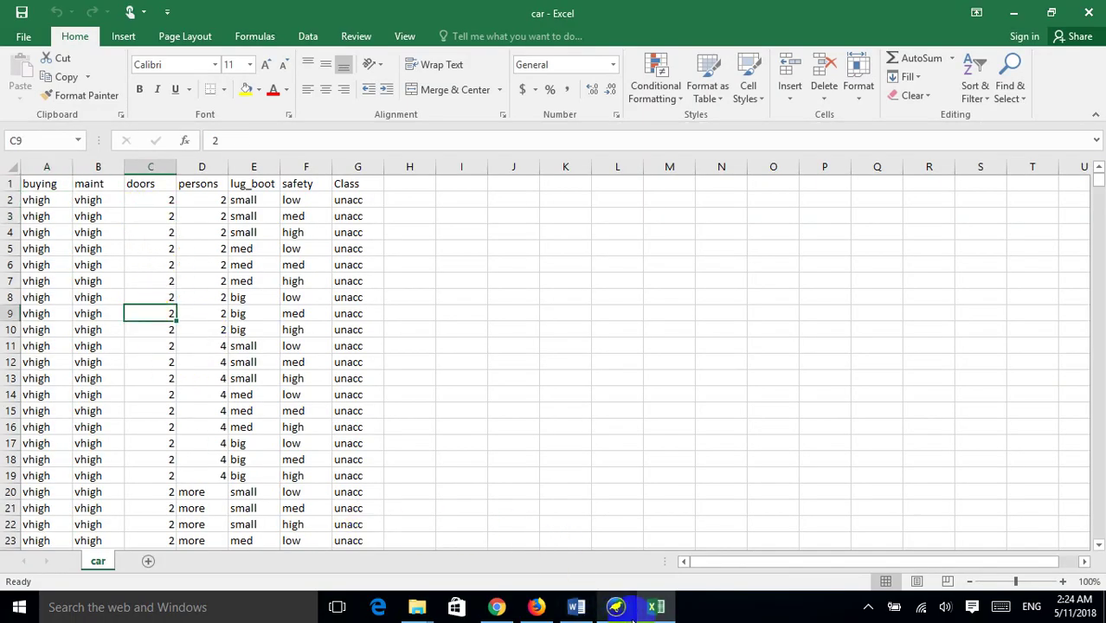
Switch to Weka Explorer and load car.csv from the Desktop using the CSV data files (*.csv) type.
mouse_move(622, 610)
click(699, 522)
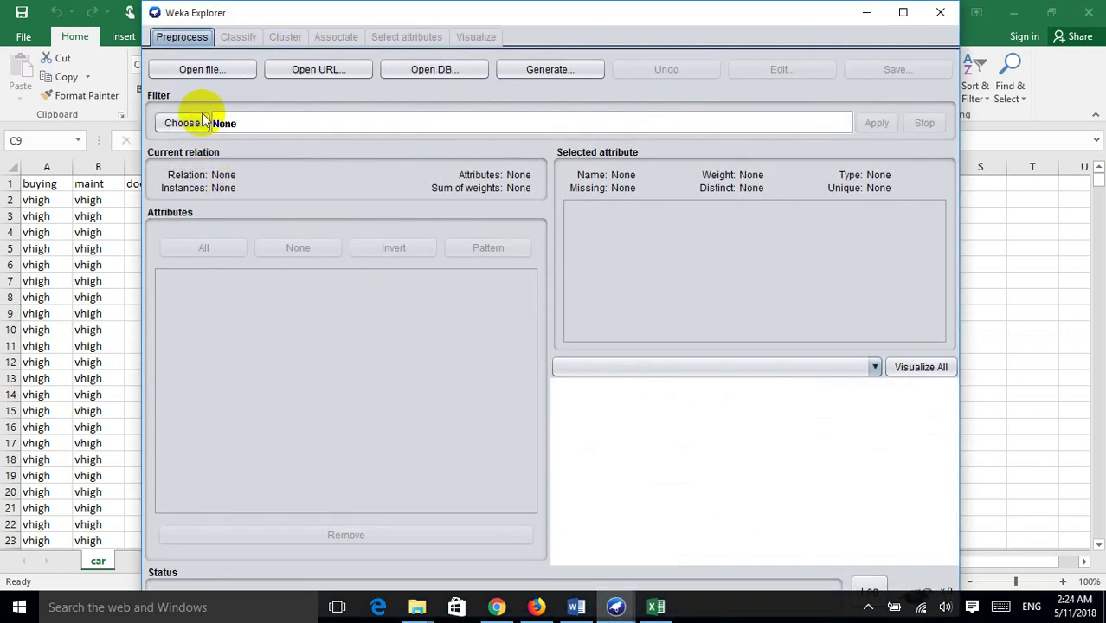
click(177, 69)
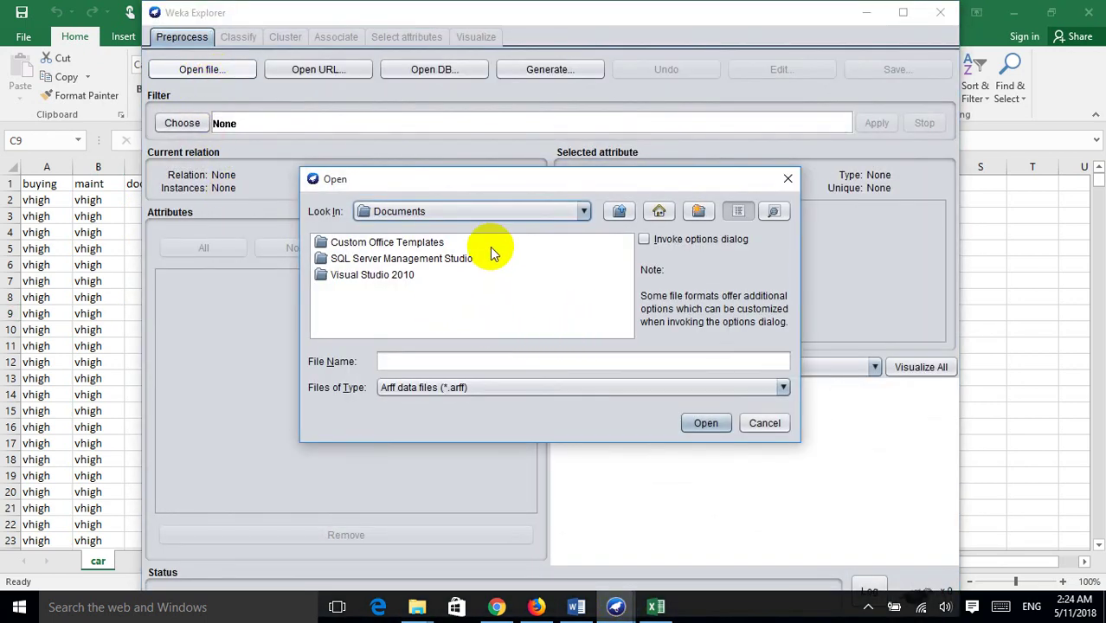
click(457, 215)
scroll(484, 289, up, 3)
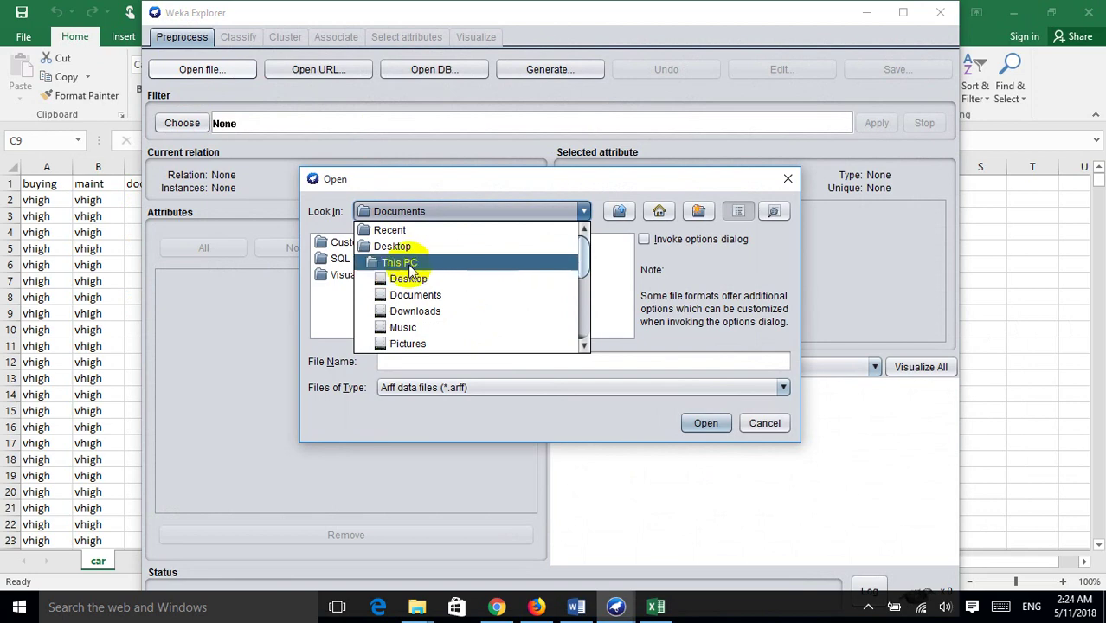
click(387, 246)
click(493, 390)
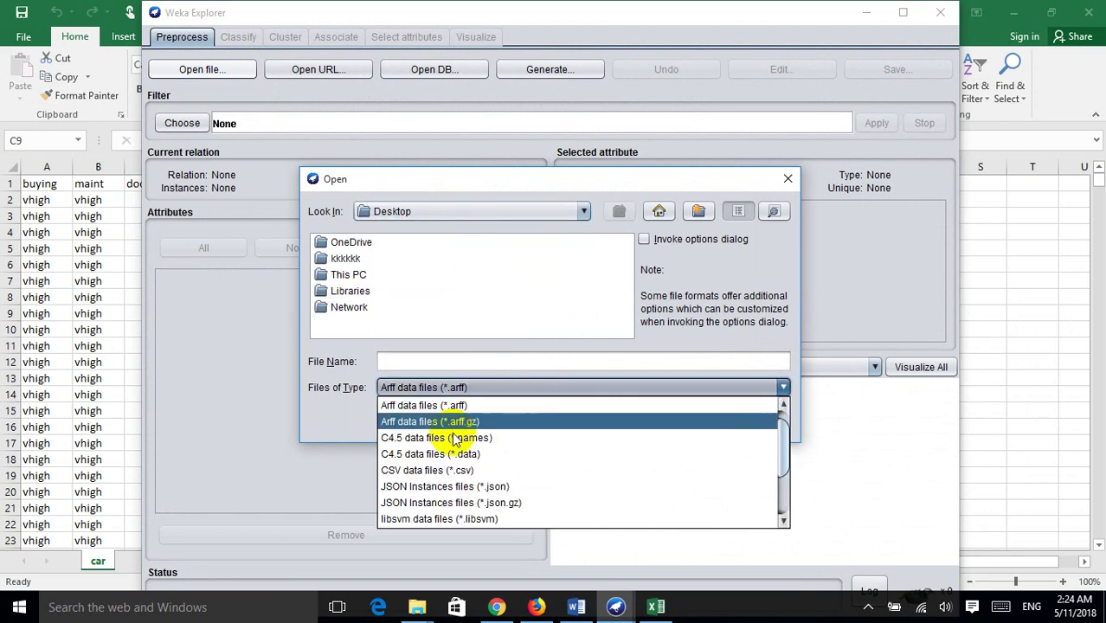
click(416, 470)
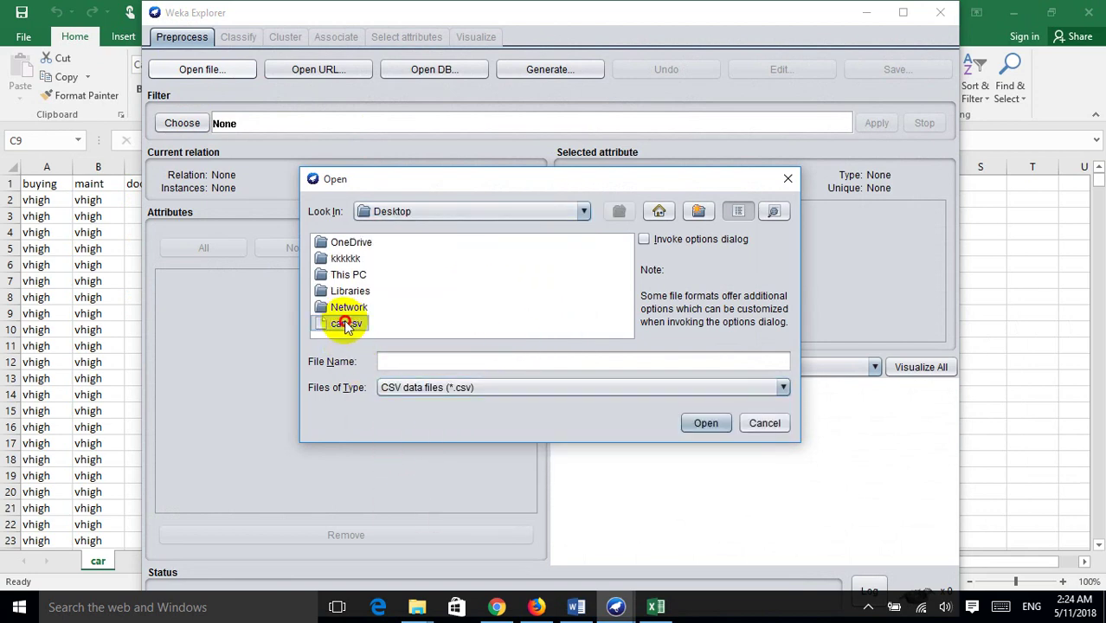
double_click(345, 323)
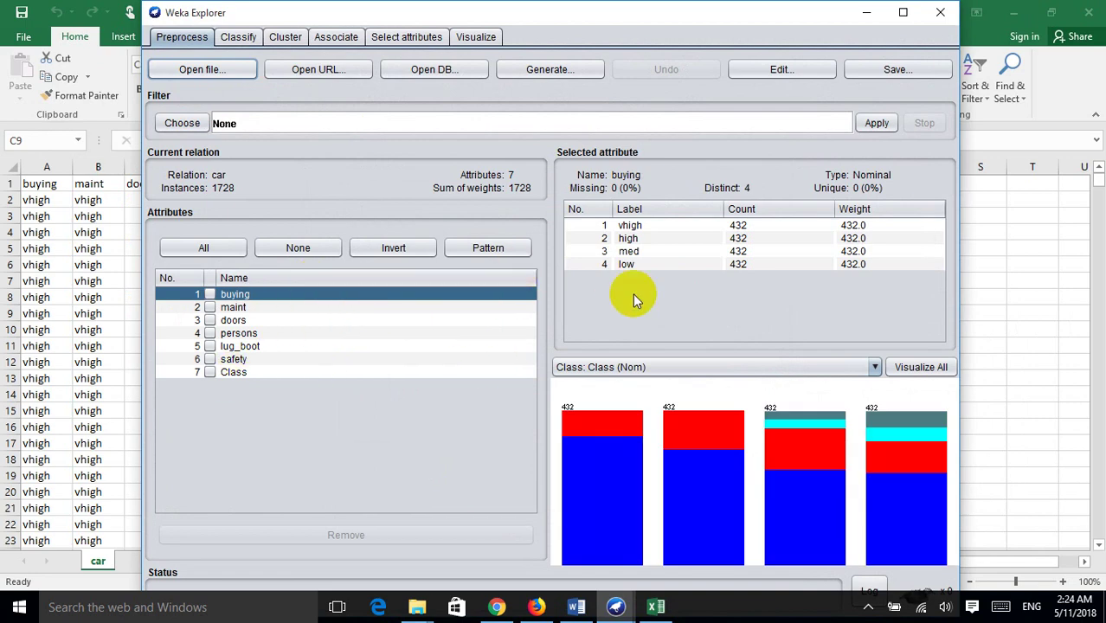
Inspect the type and values of the maint, doors, persons and buying attributes in the loaded car data.
click(232, 308)
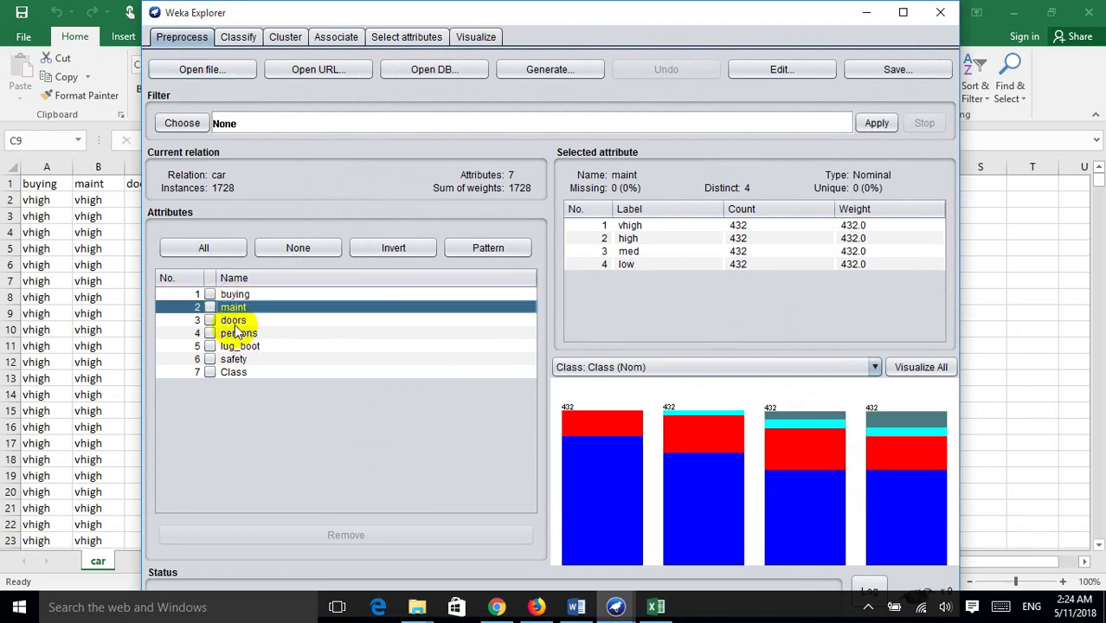
click(234, 322)
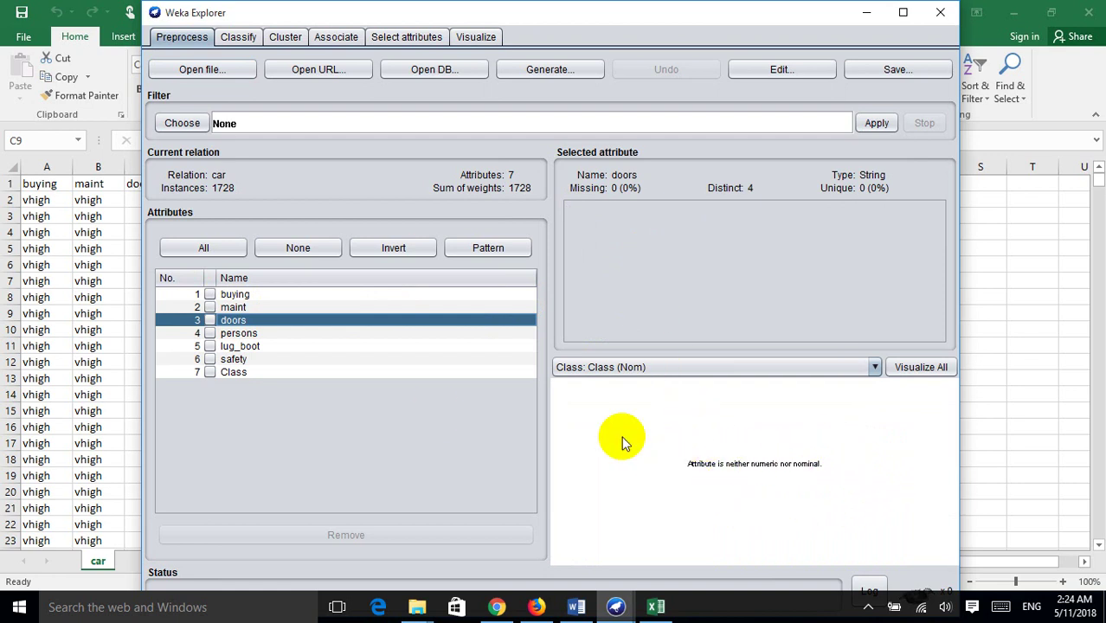
click(237, 335)
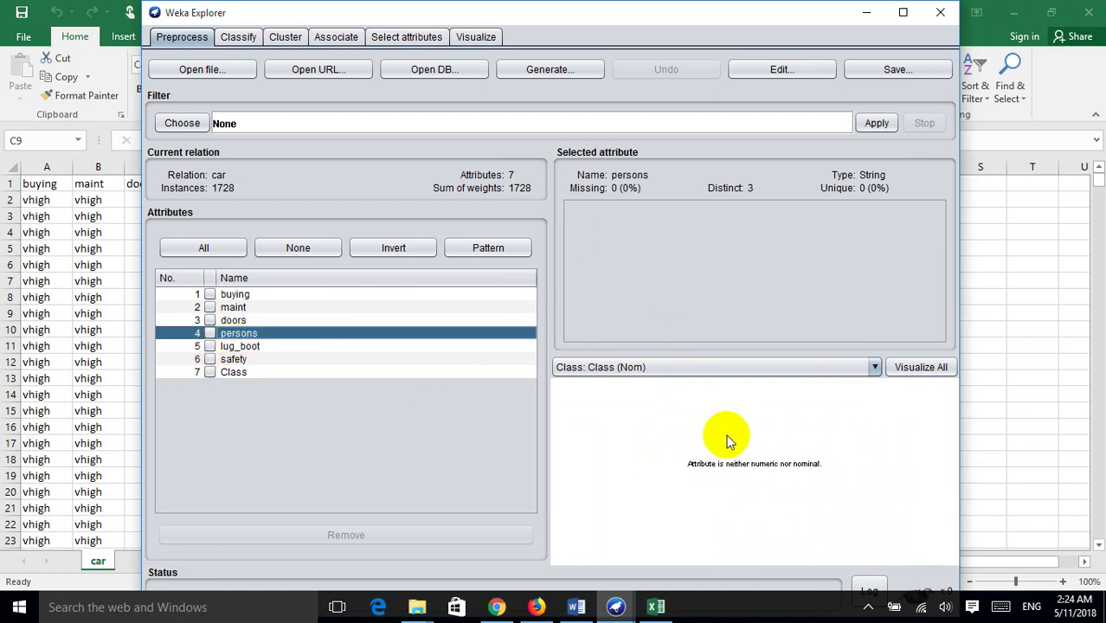
click(234, 295)
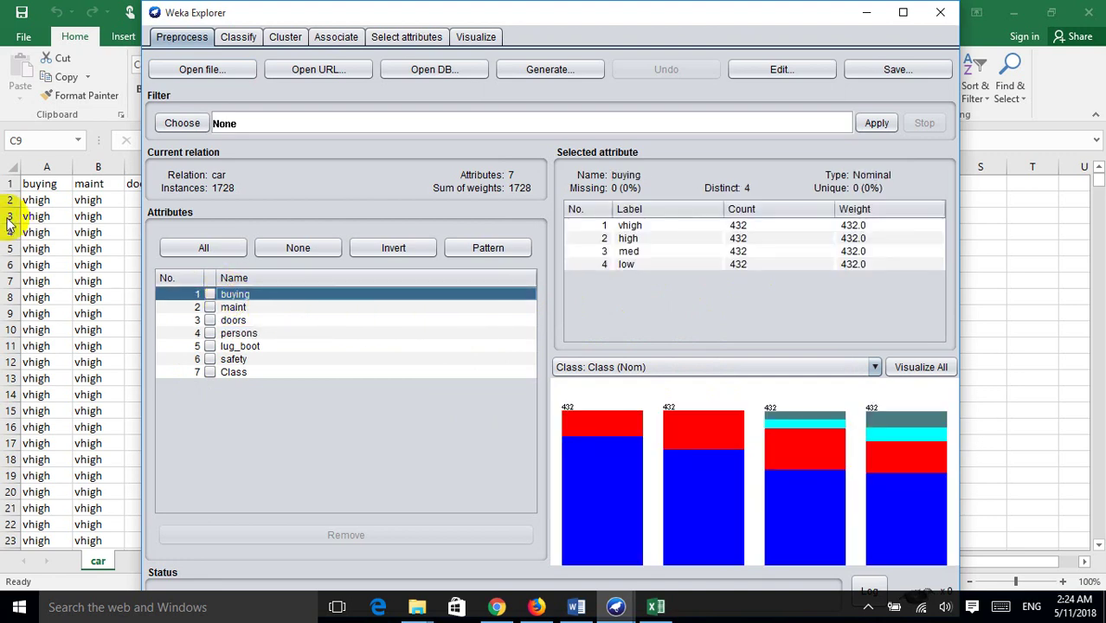
Switch to the car workbook in Excel and examine the values in the doors and persons columns.
key(alt+Tab)
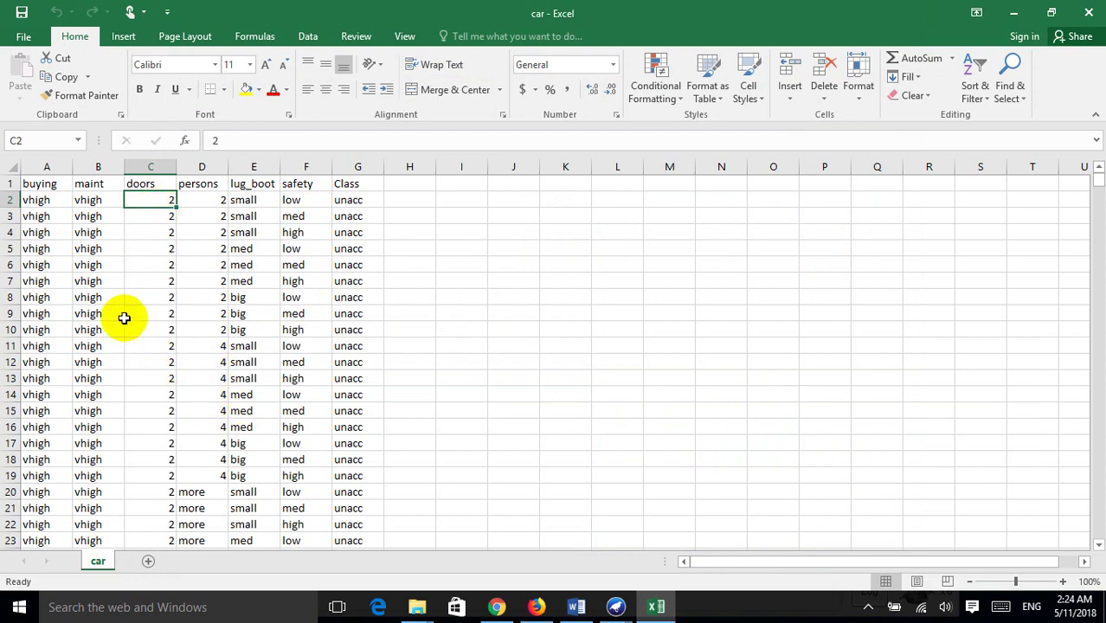
click(89, 200)
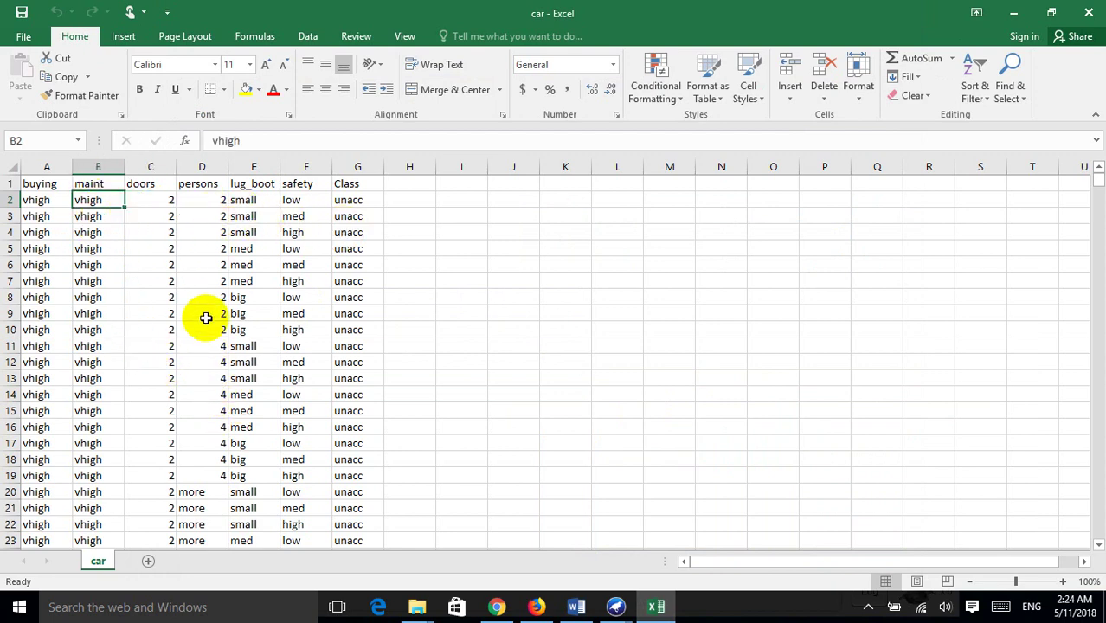
scroll(206, 317, down, 5)
scroll(223, 365, up, 5)
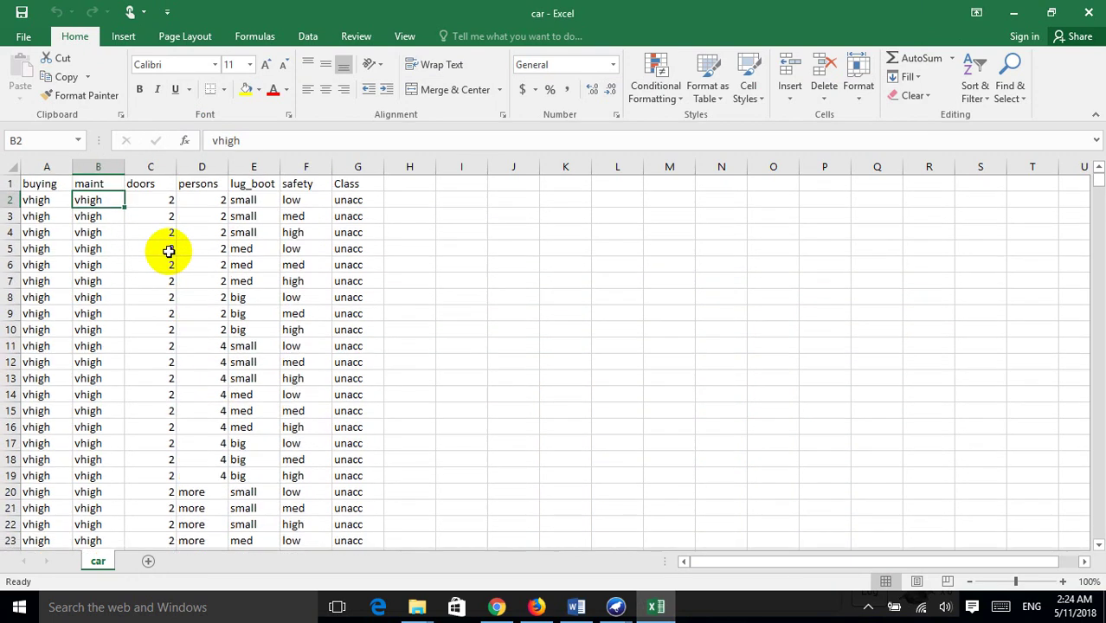
scroll(173, 260, down, 5)
scroll(195, 294, down, 10)
scroll(195, 294, up, 15)
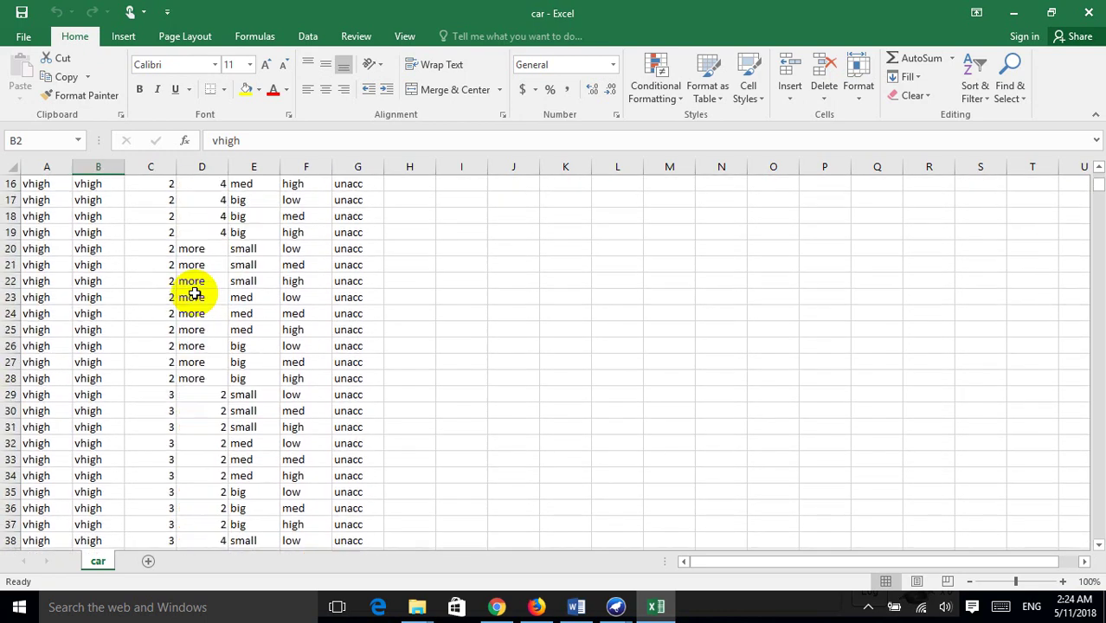
click(158, 202)
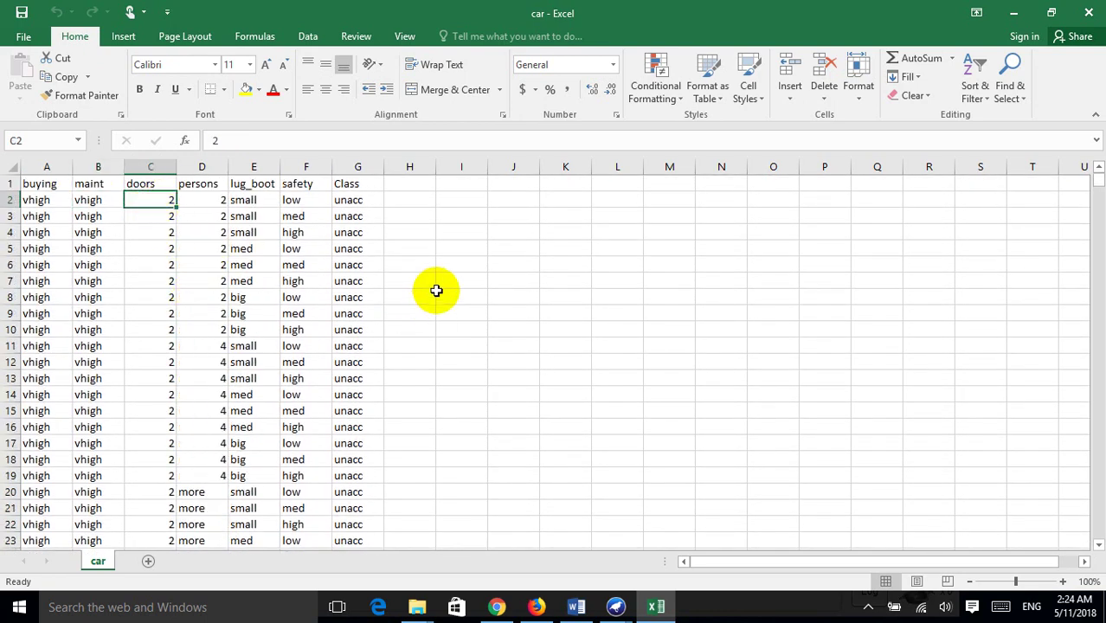
click(509, 267)
click(108, 264)
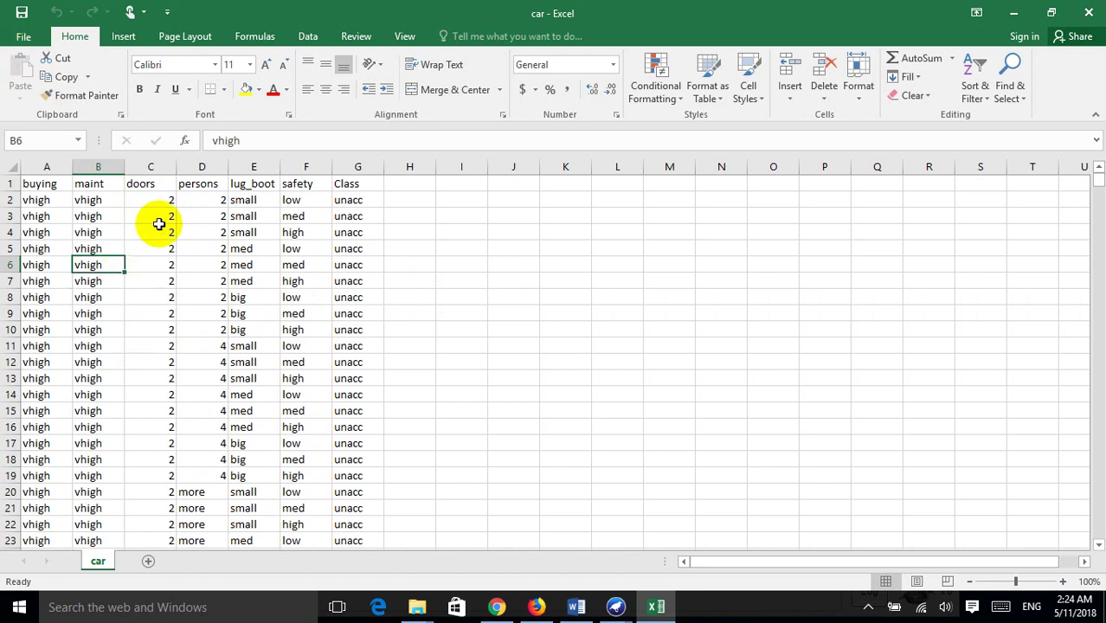
Replace every 2 in the car sheet with hai.
key(ctrl+h)
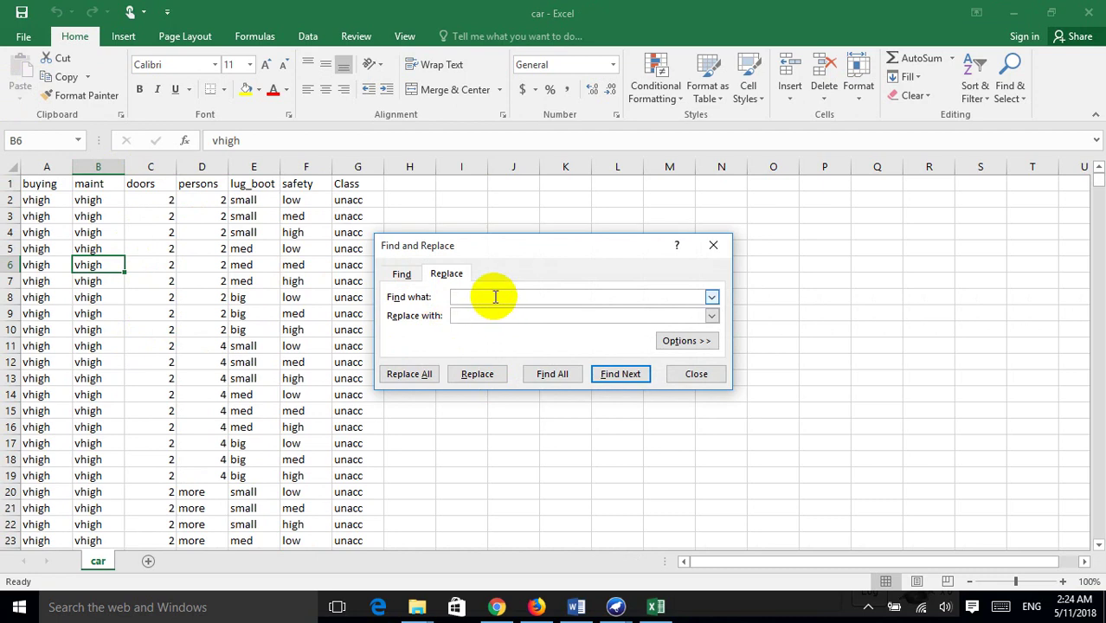
text(2)
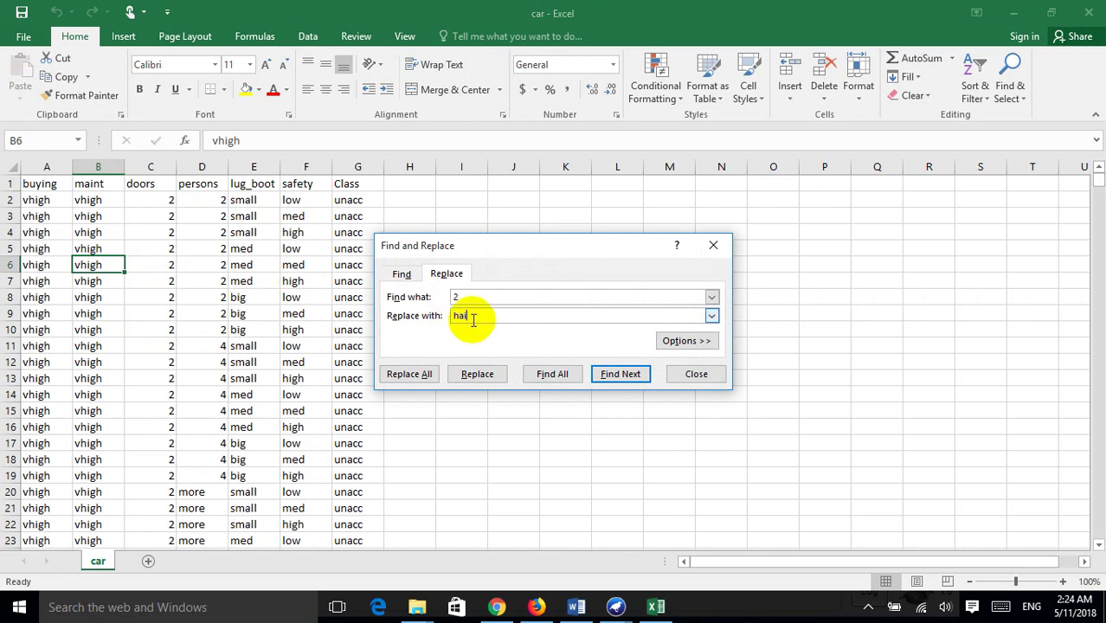
click(473, 320)
text(hai)
click(425, 374)
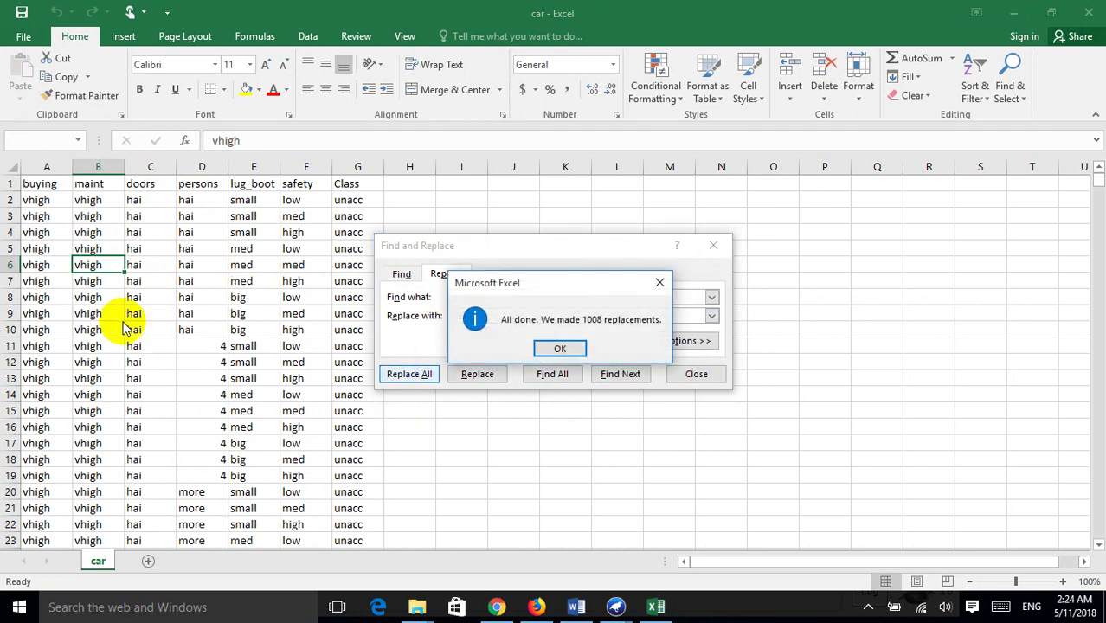
click(559, 348)
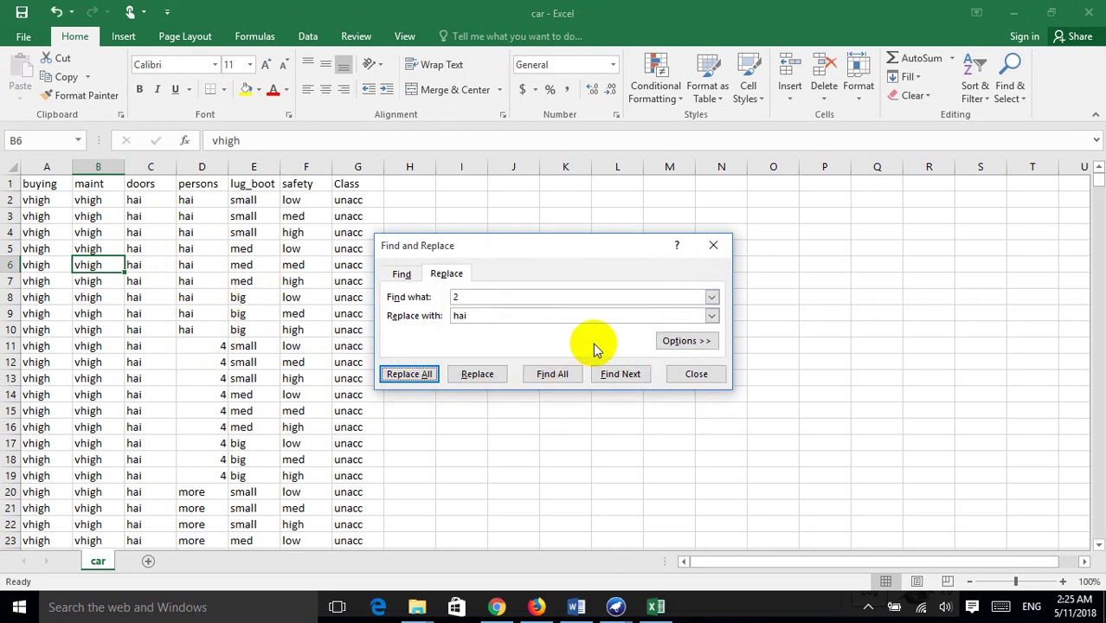
Replace every 3 in the car sheet with ba.
double_click(455, 296)
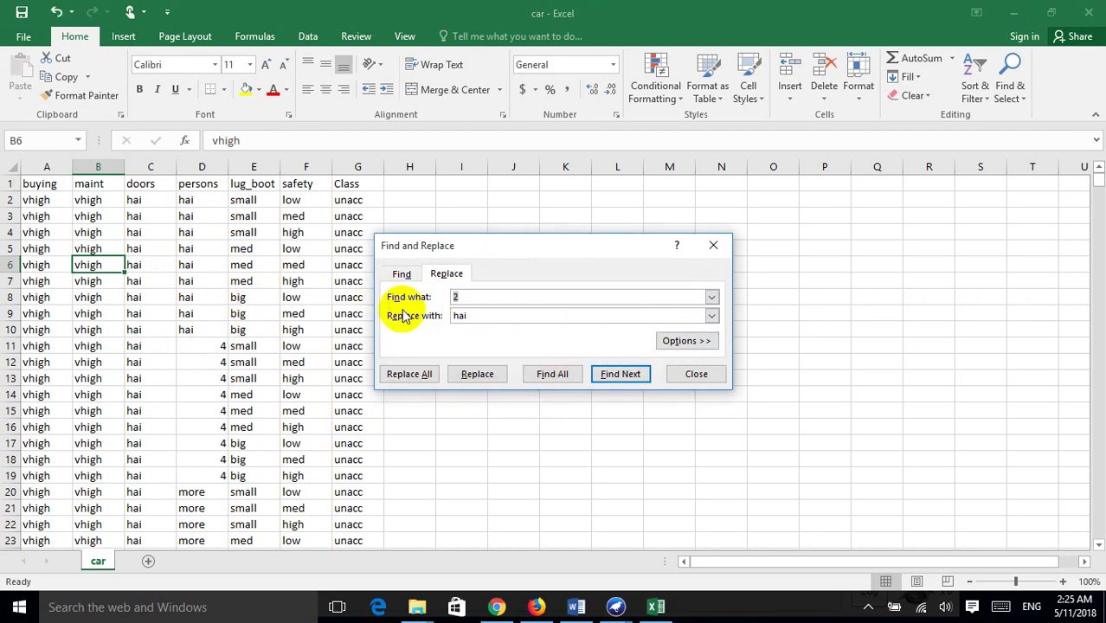
text(3)
click(385, 313)
text(b)
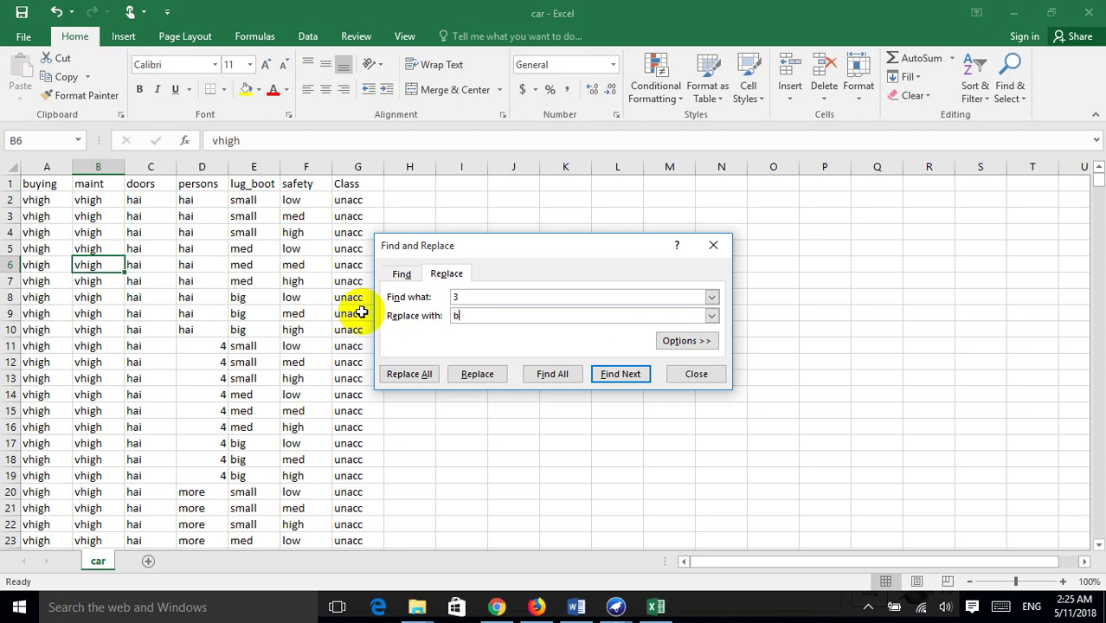
text(a)
click(406, 374)
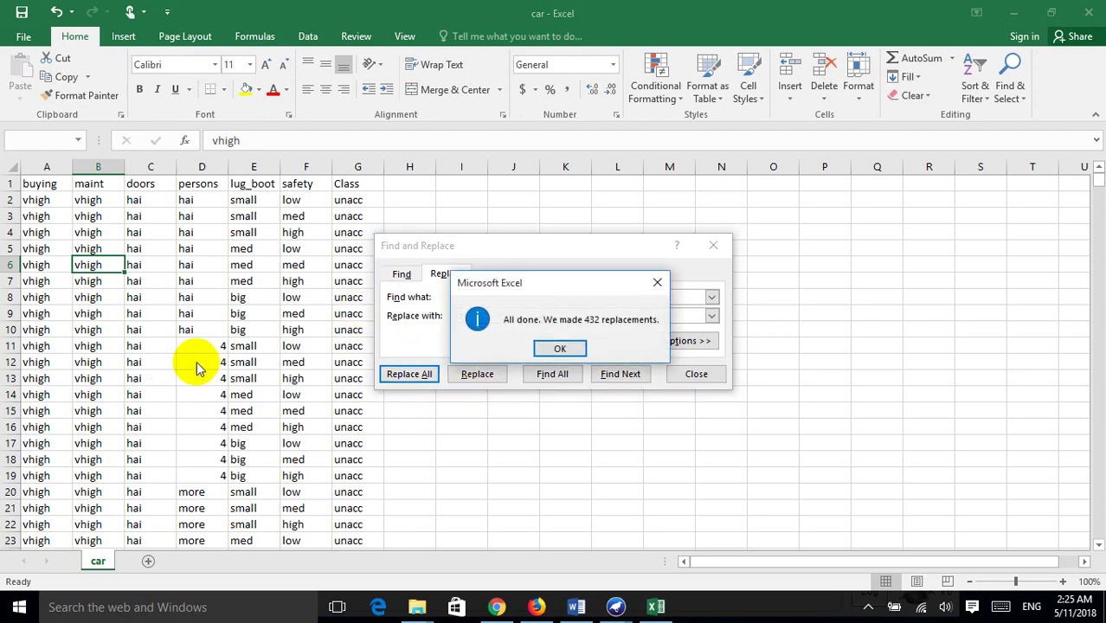
click(558, 347)
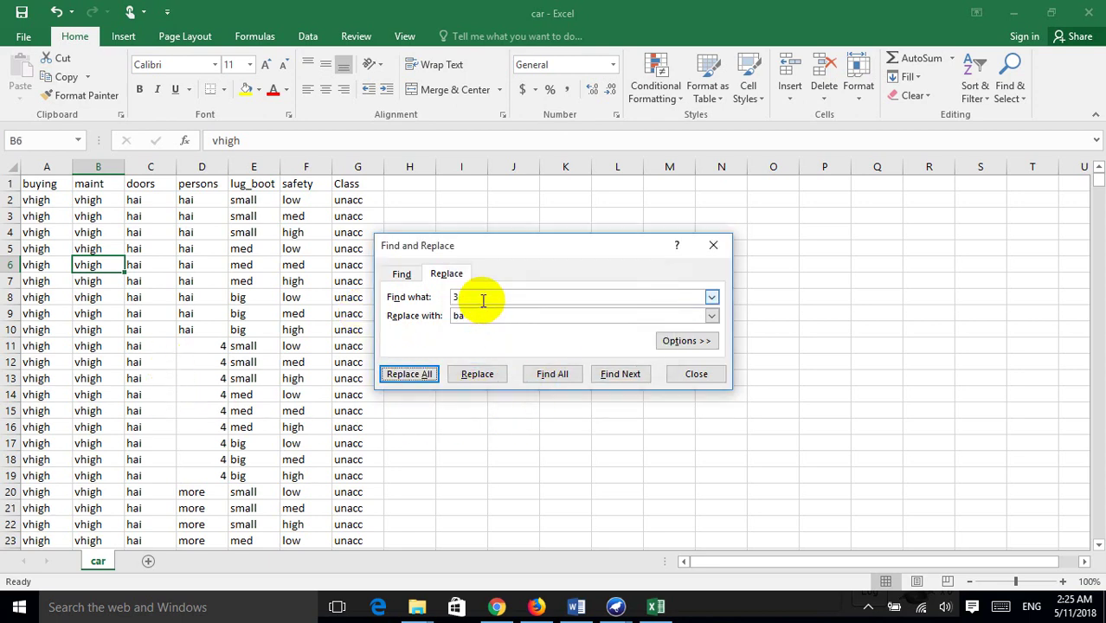
Replace every 4 in the car sheet with bon and close Find and Replace.
click(483, 300)
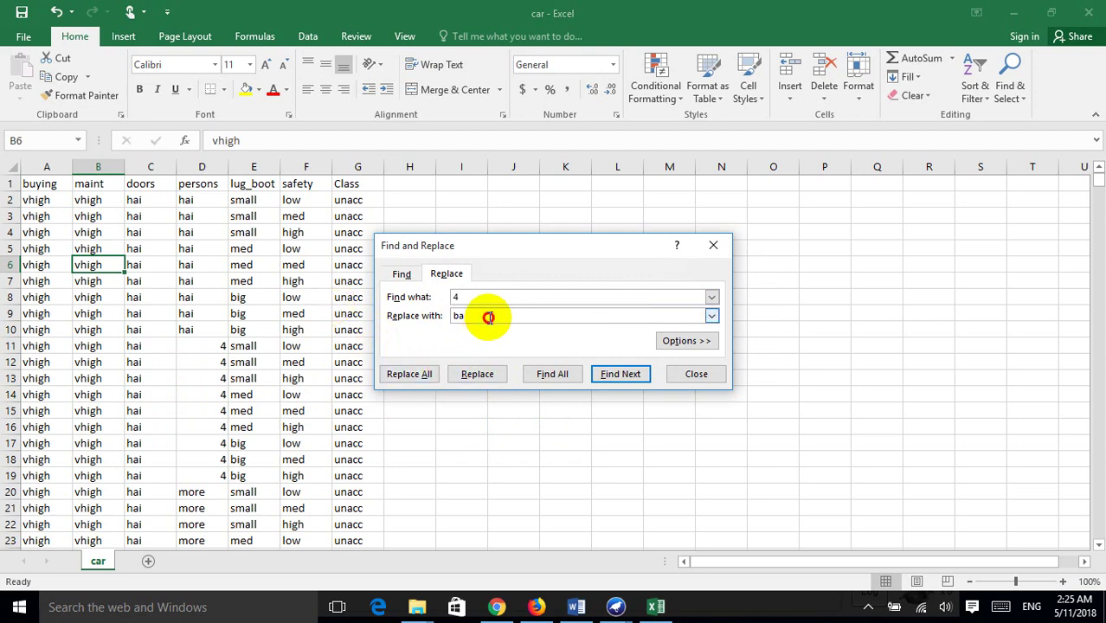
drag(488, 317, 383, 324)
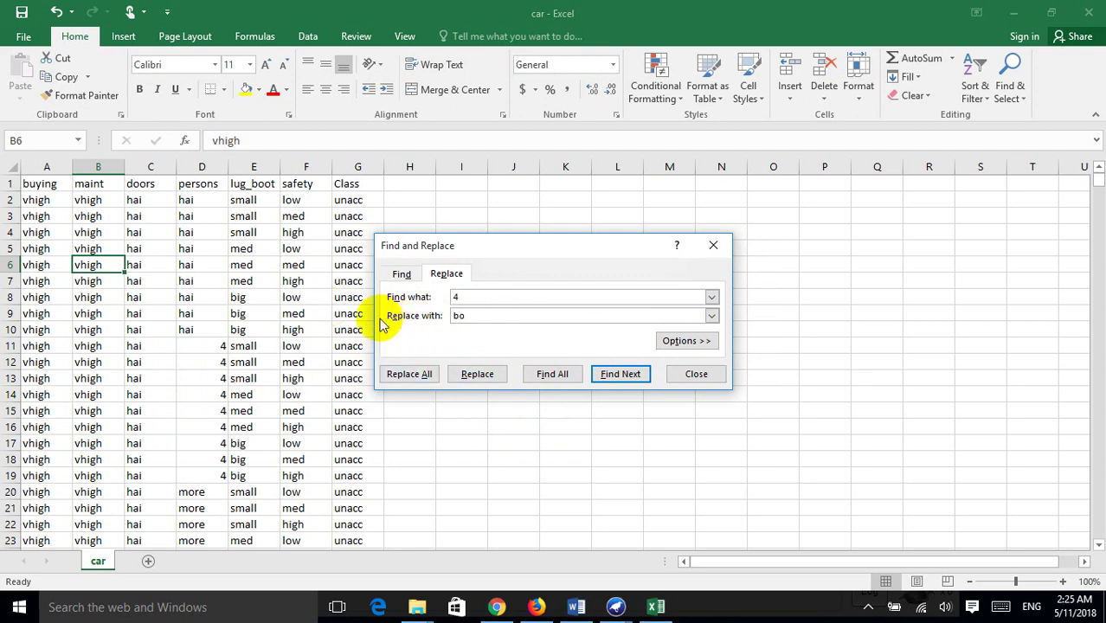
click(406, 374)
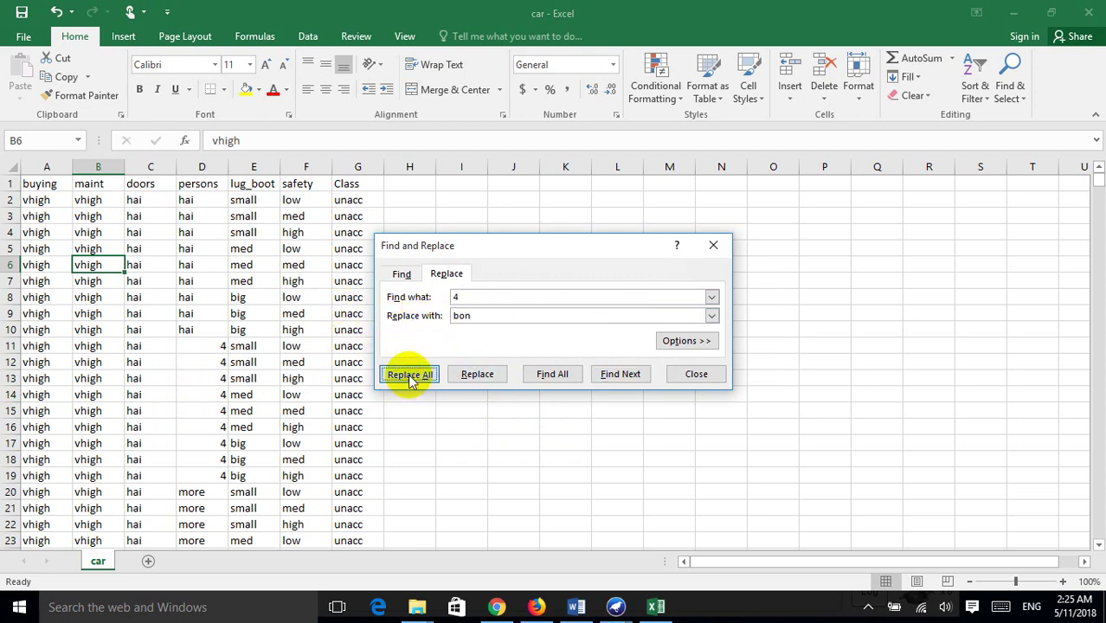
click(567, 349)
click(694, 376)
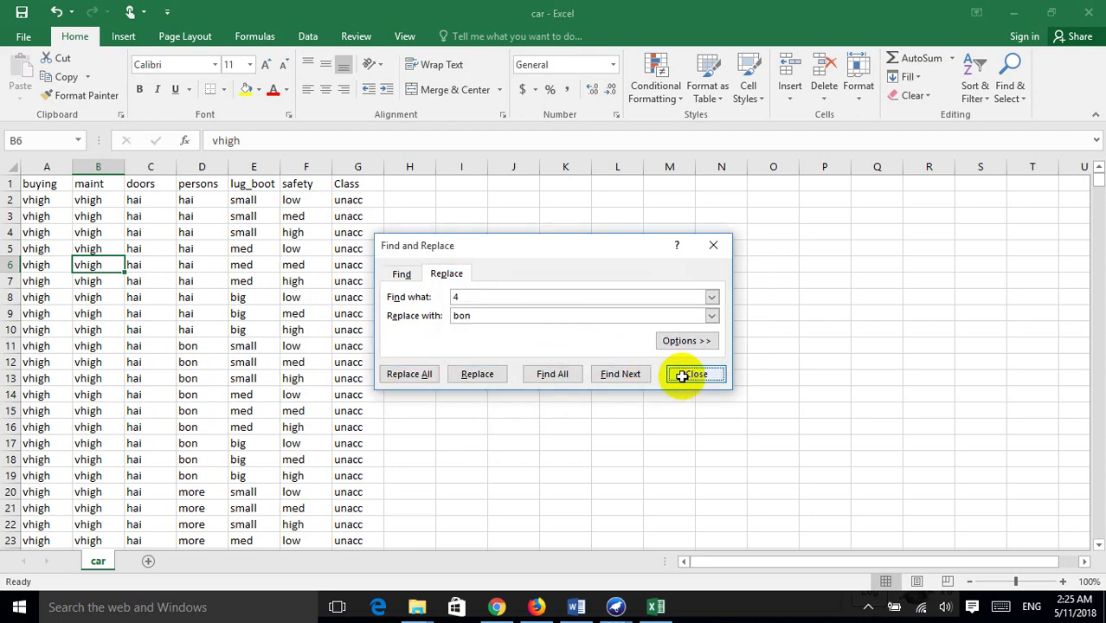
Check the replaced values further down the sheet and save the workbook, keeping the CSV format.
scroll(248, 377, down, 5)
scroll(248, 377, down, 20)
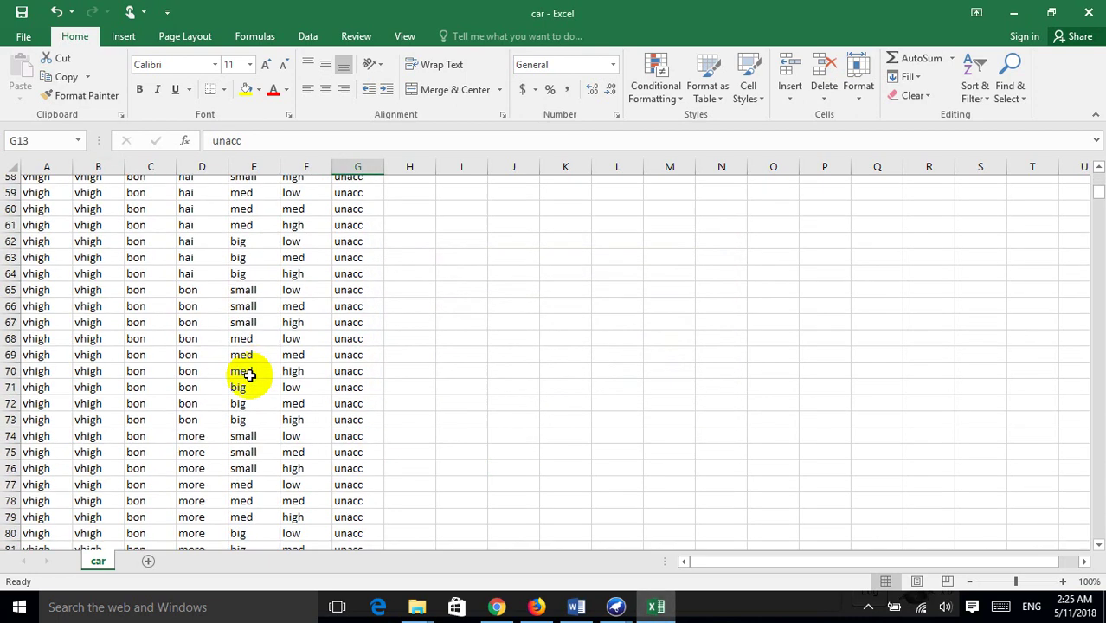
key(ctrl+s)
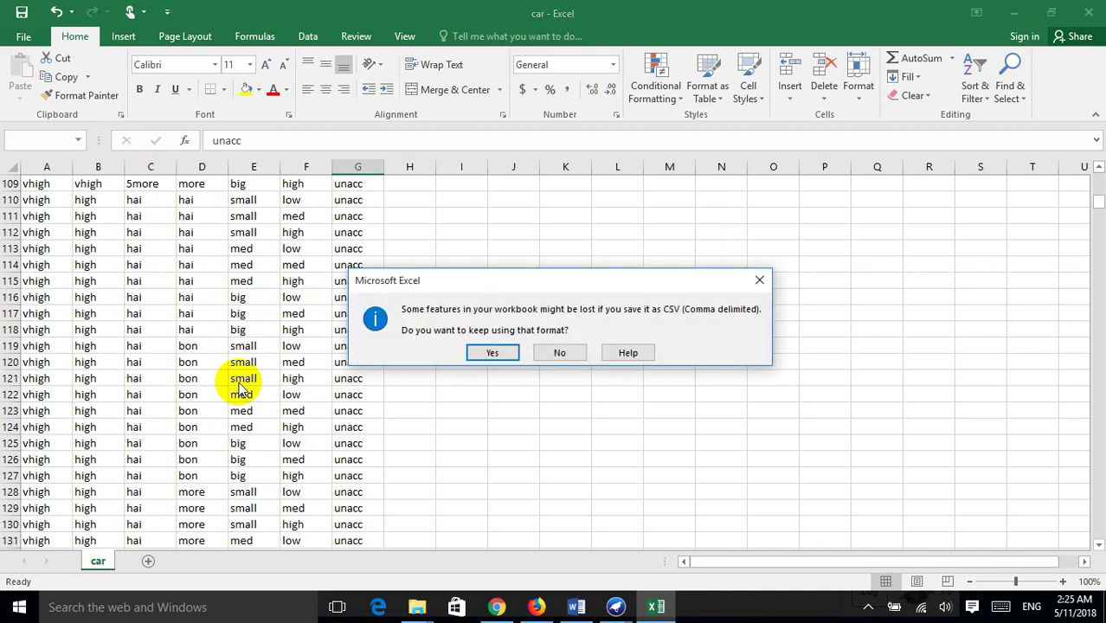
click(494, 351)
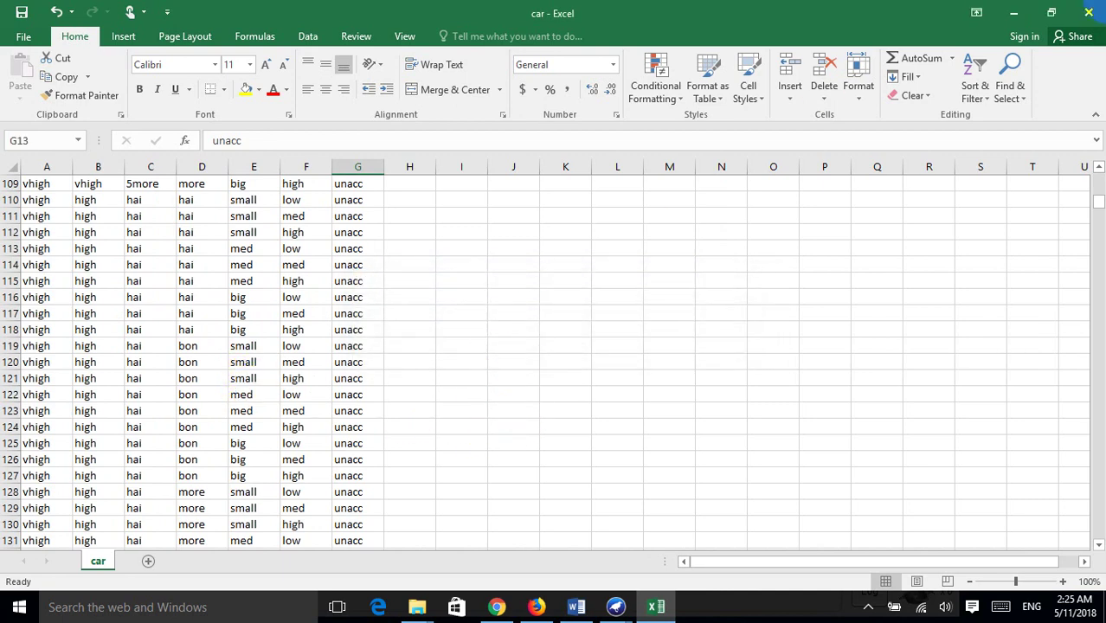
Close Excel and save the changes over the existing car file on the Desktop in CSV (Comma delimited) format.
click(1090, 19)
click(477, 320)
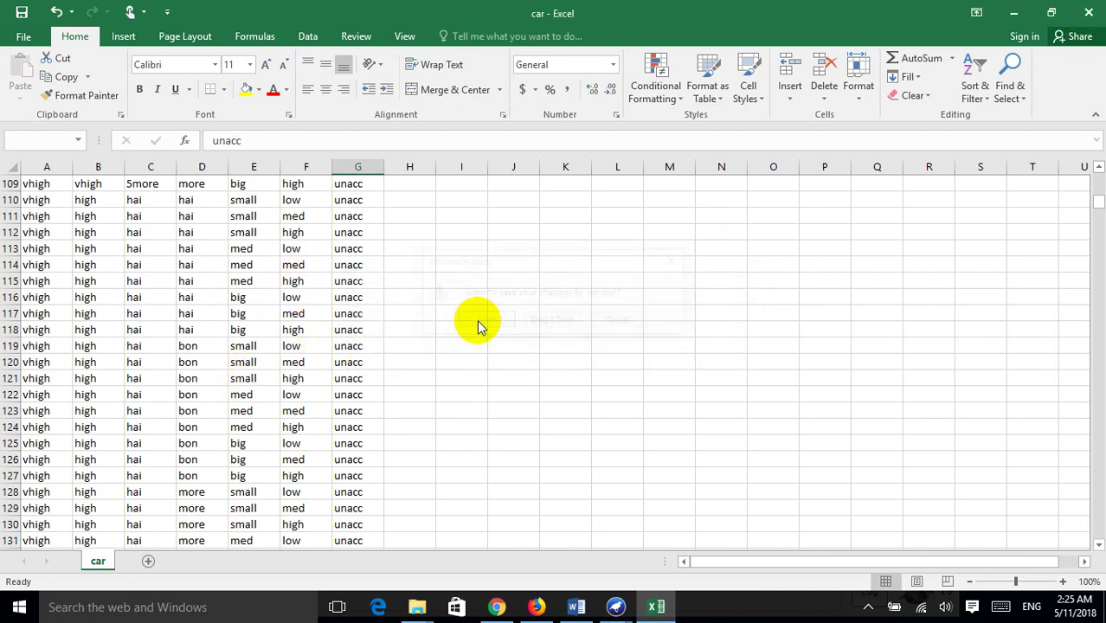
click(395, 362)
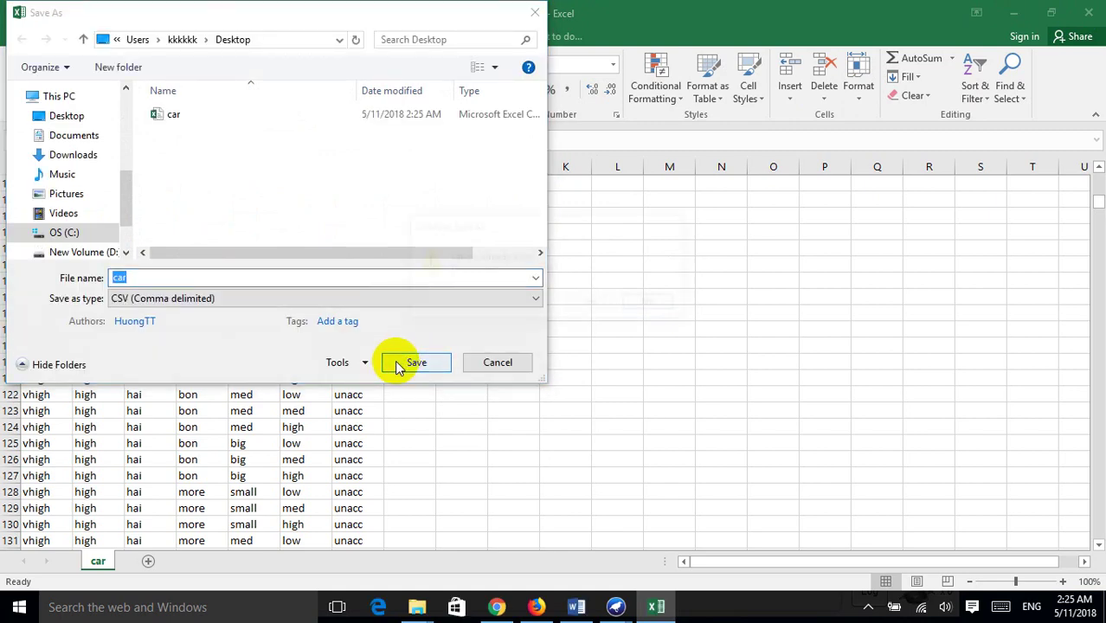
click(591, 304)
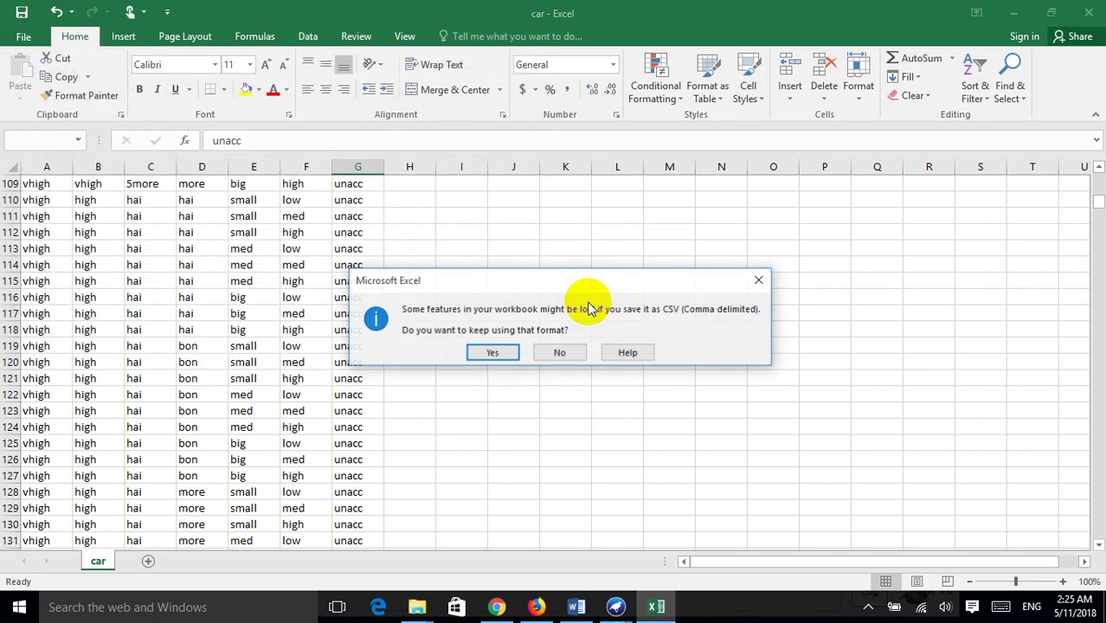
click(493, 352)
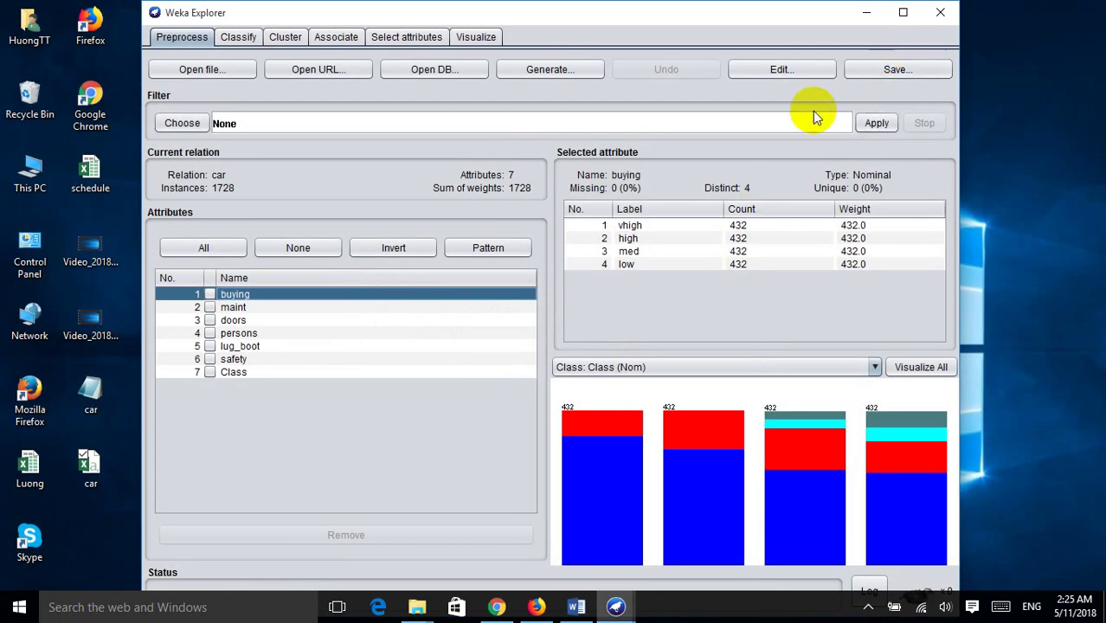
Load the updated car.csv from the Desktop into Weka Explorer.
click(202, 69)
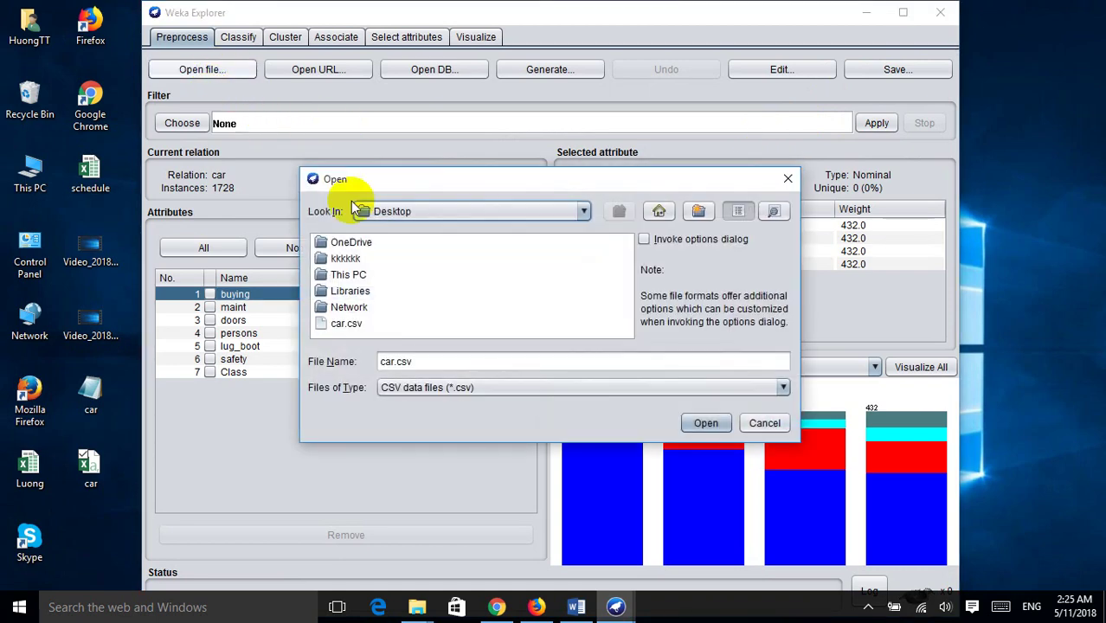
click(346, 323)
double_click(346, 324)
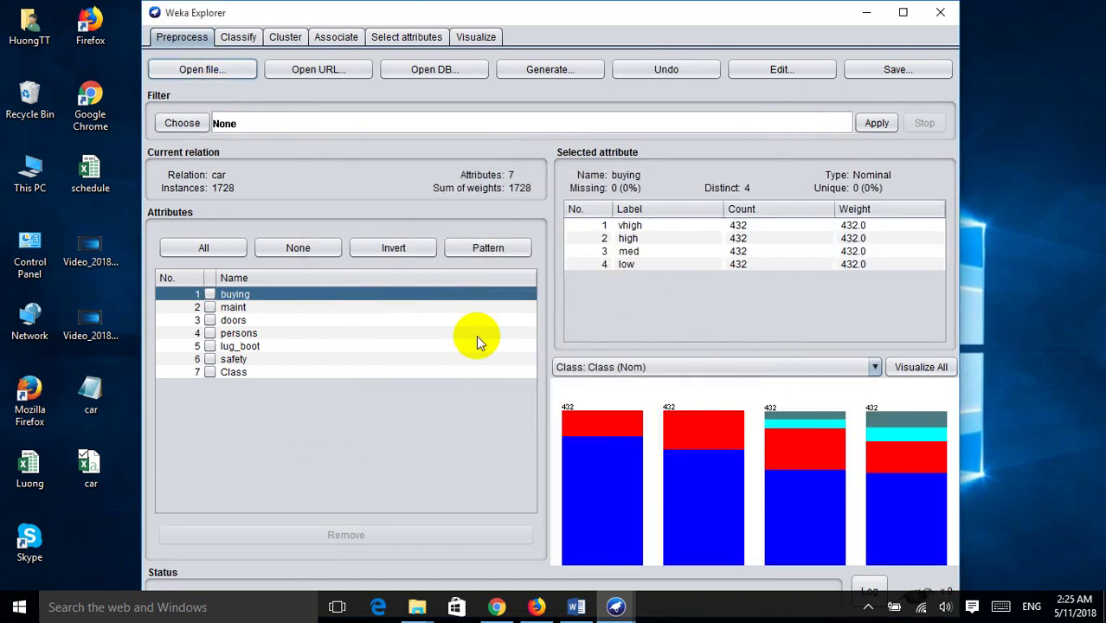
Review the labels of the doors attribute one by one, followed by those of the persons attribute.
click(232, 322)
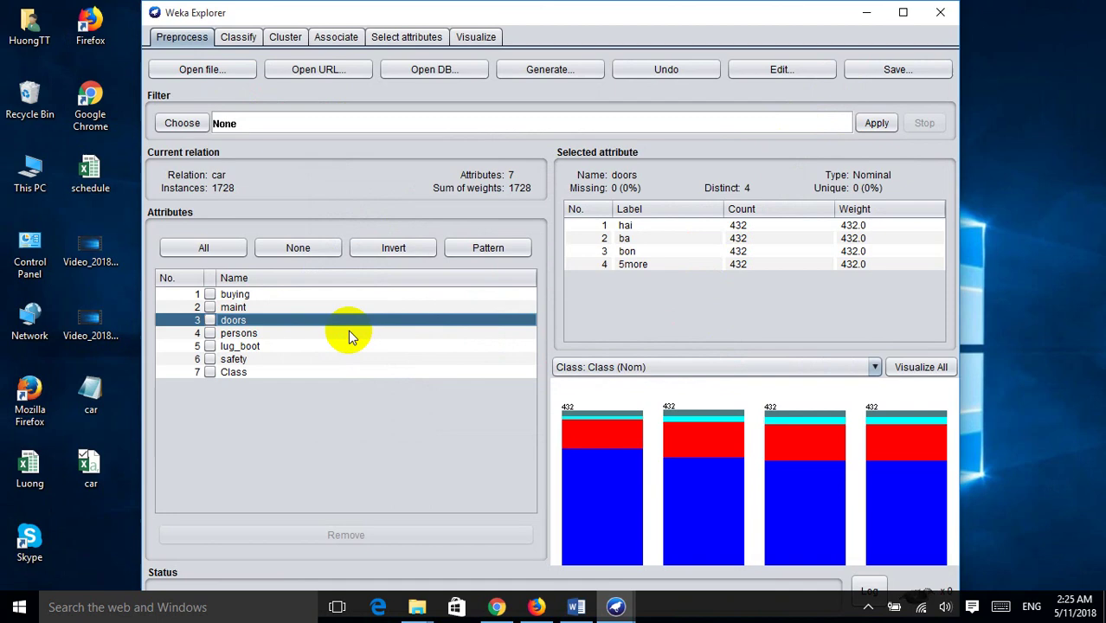
click(625, 226)
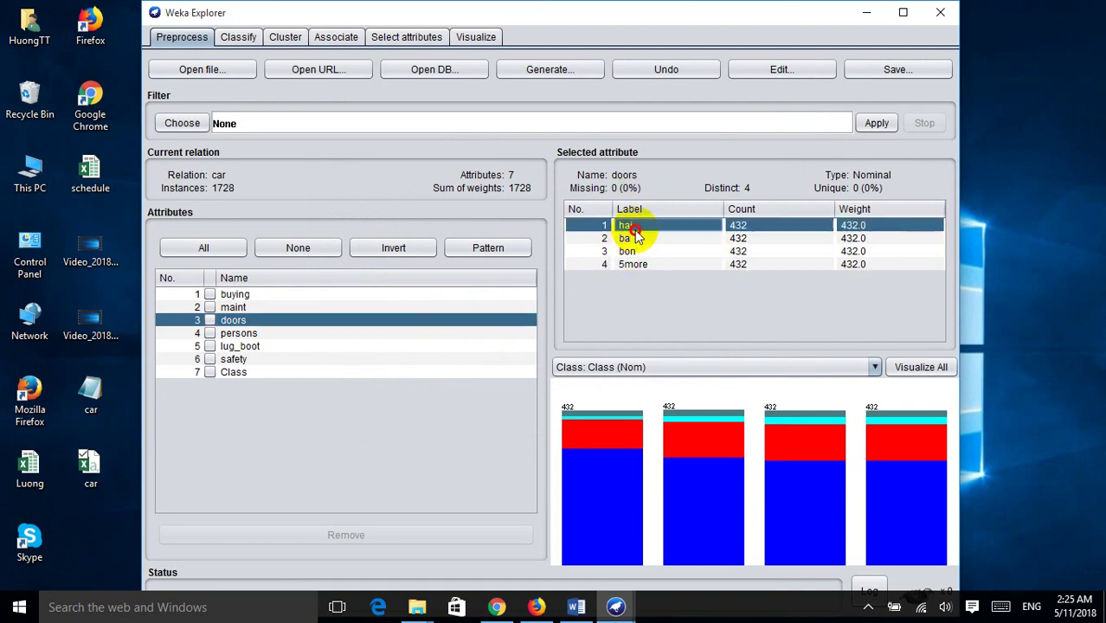
click(624, 238)
click(627, 251)
click(629, 265)
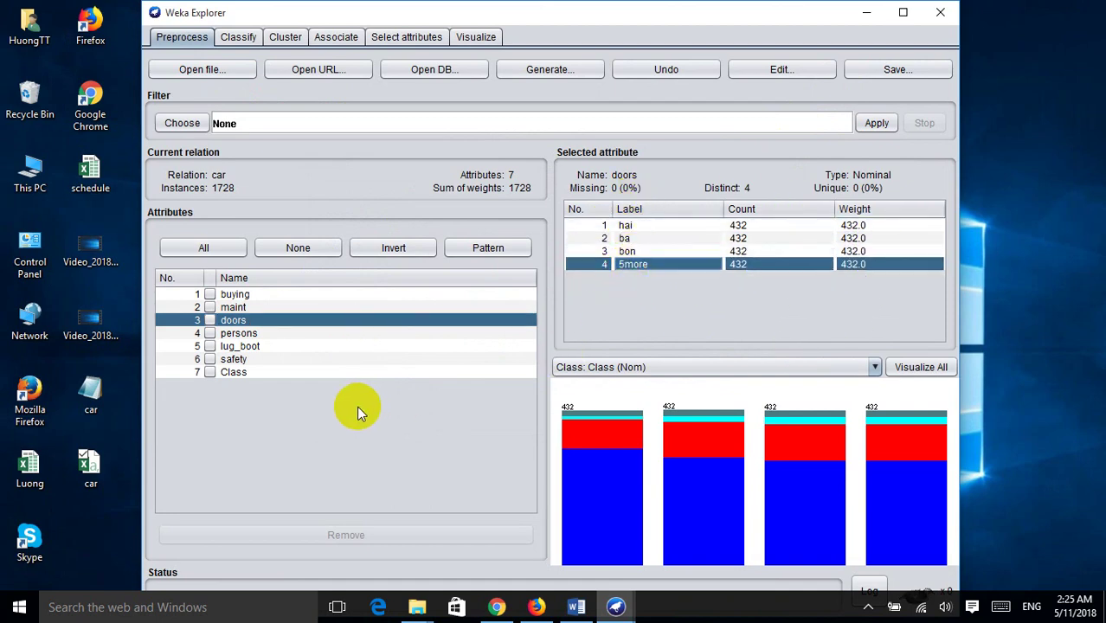
click(224, 365)
click(230, 333)
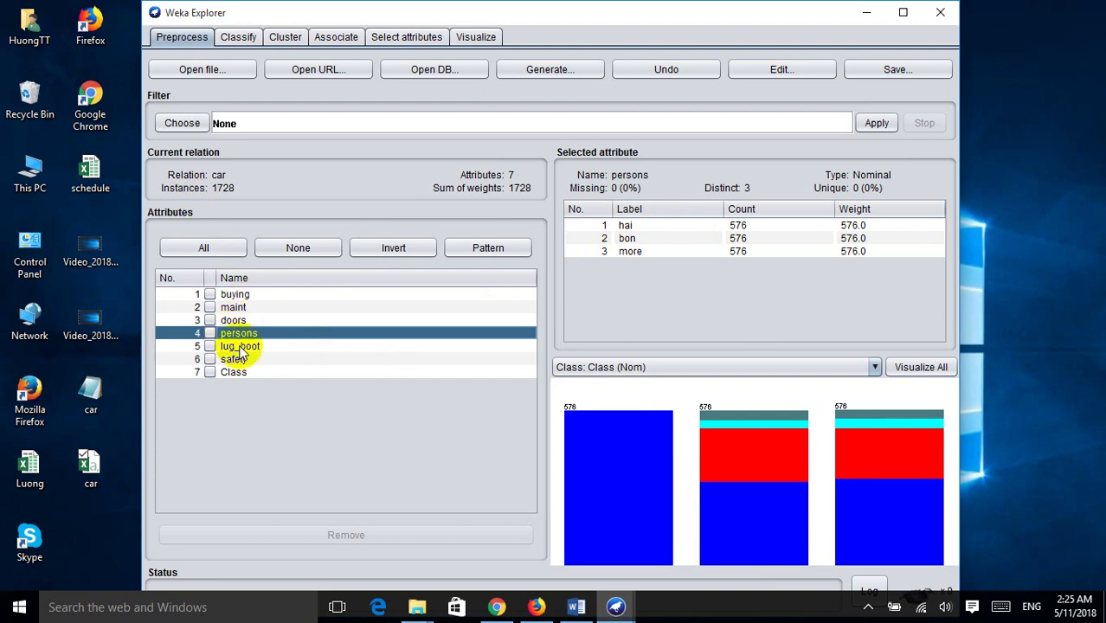
Review the label distributions of the buying, maint, doors and persons attributes in turn.
click(235, 296)
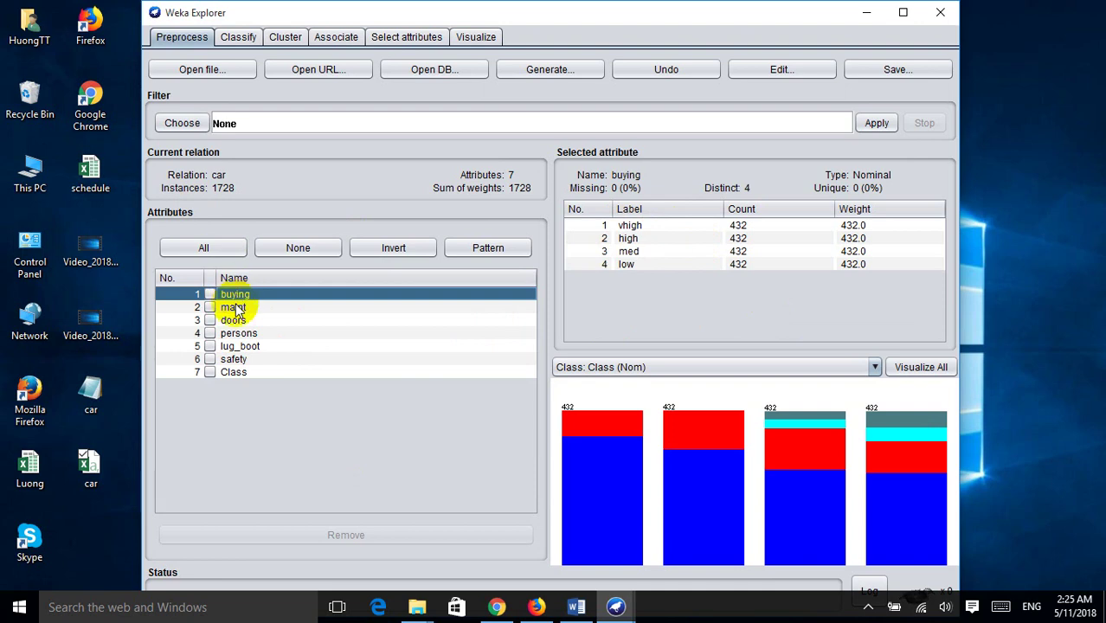
click(234, 309)
click(234, 324)
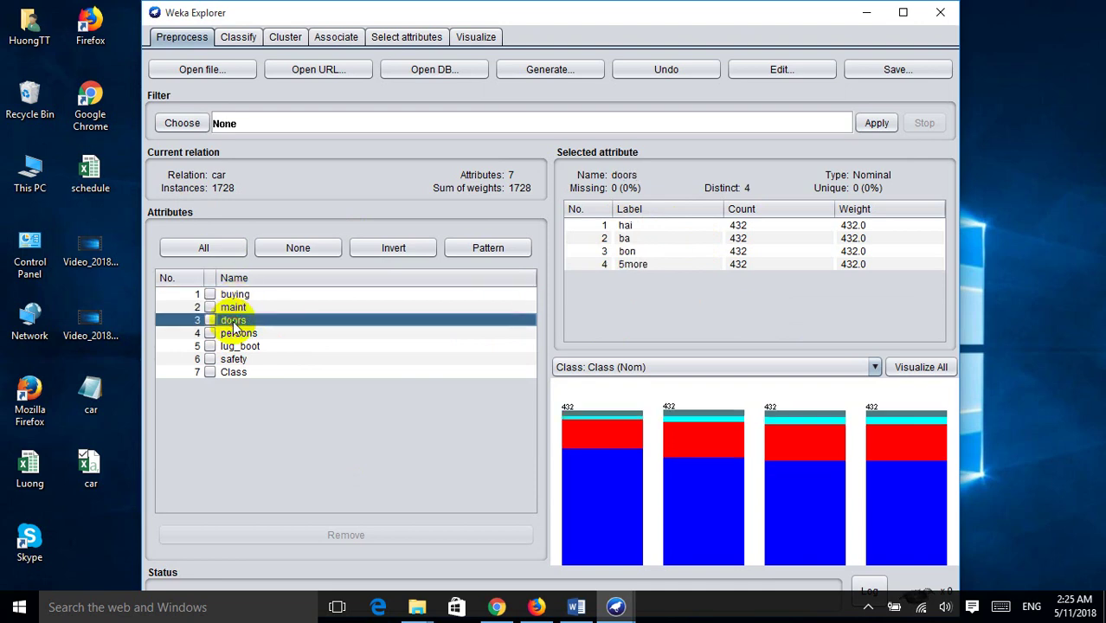
click(242, 334)
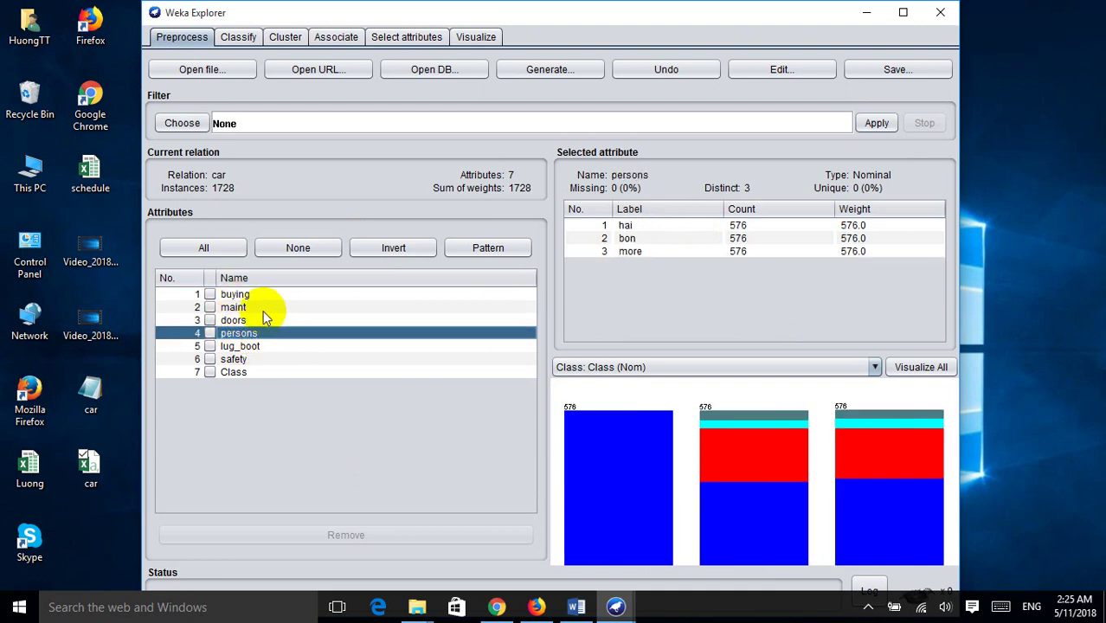
click(239, 322)
click(238, 36)
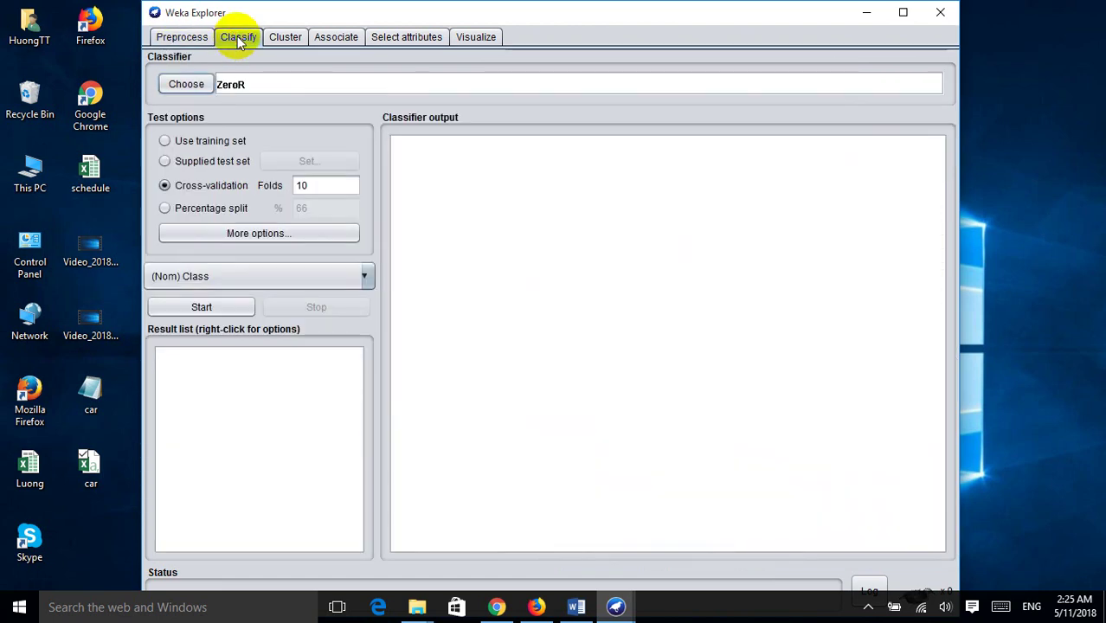
click(180, 85)
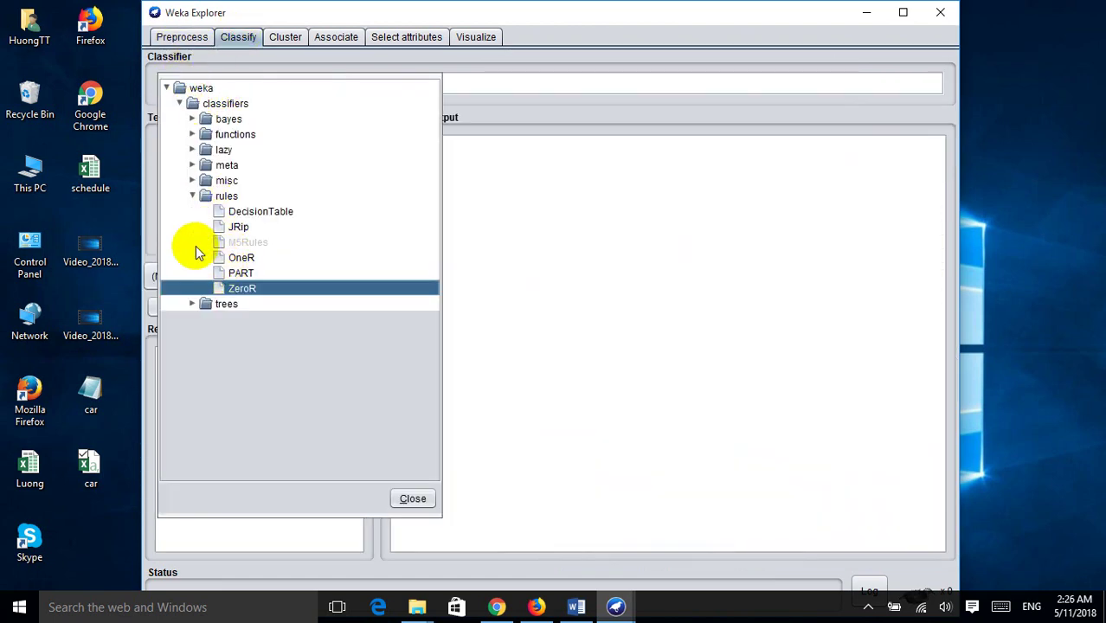
click(192, 196)
click(192, 211)
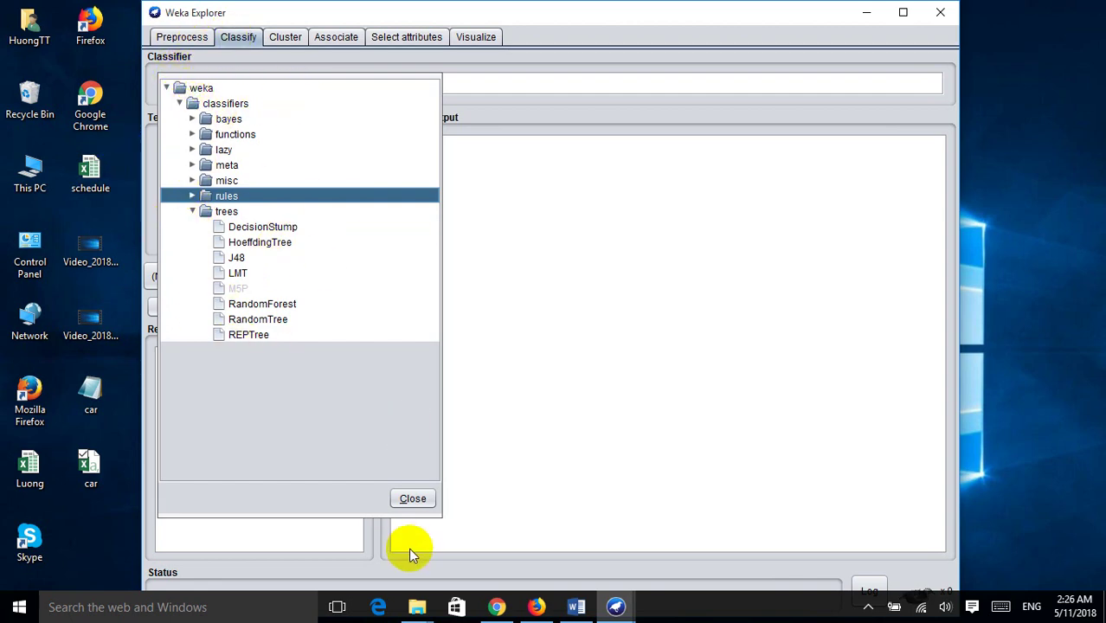
click(412, 500)
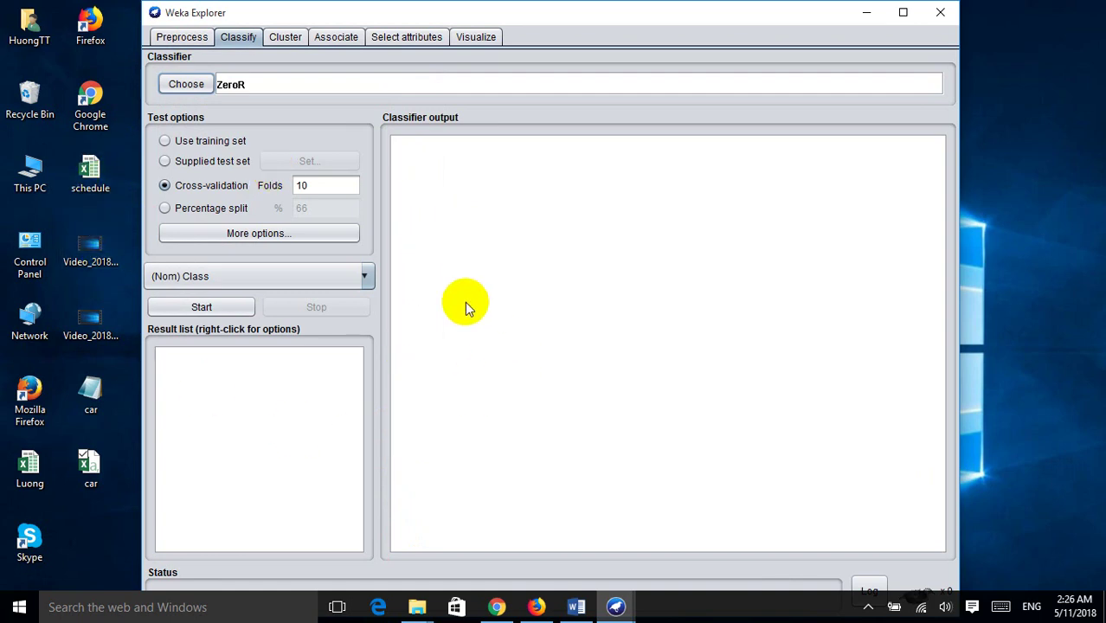
Return to the loaded data and examine the class distribution for the buying, maint, doors and Class attributes.
click(182, 39)
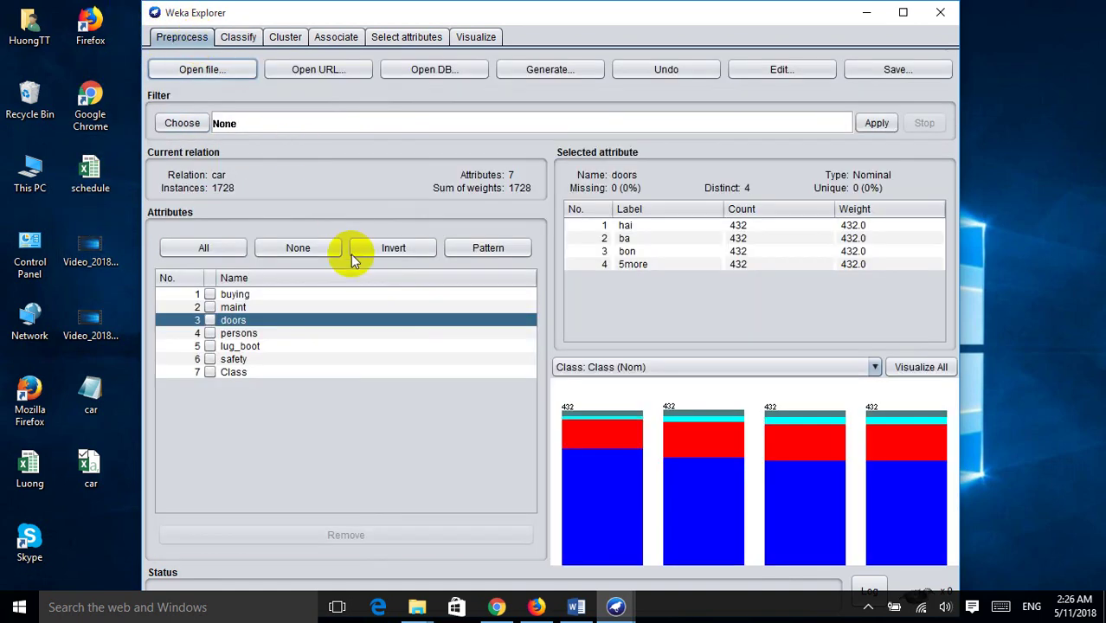
click(238, 295)
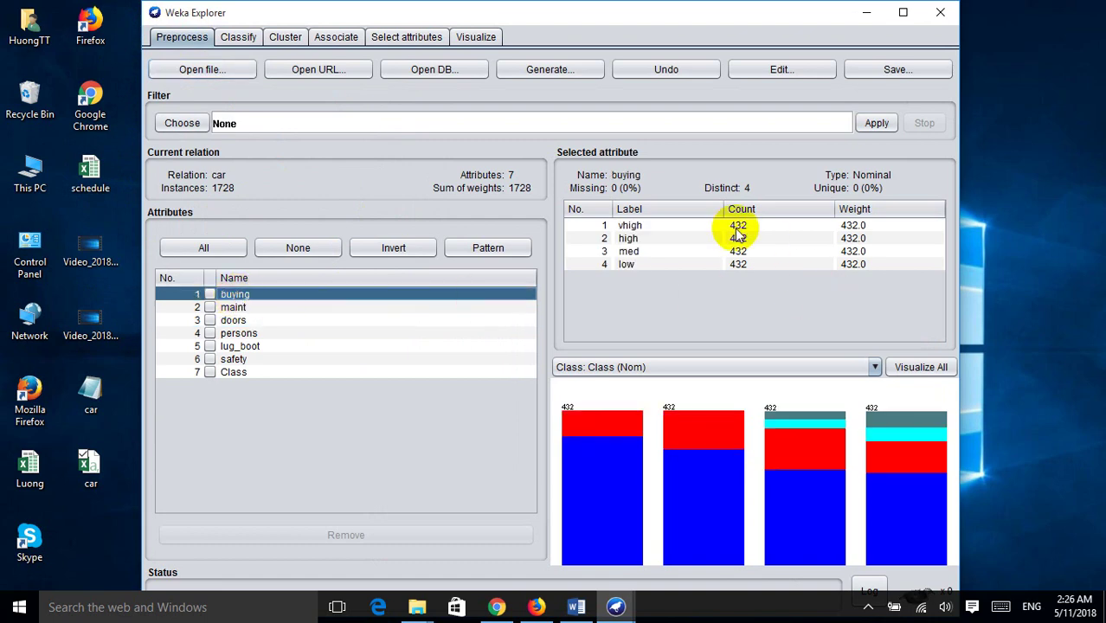
click(232, 309)
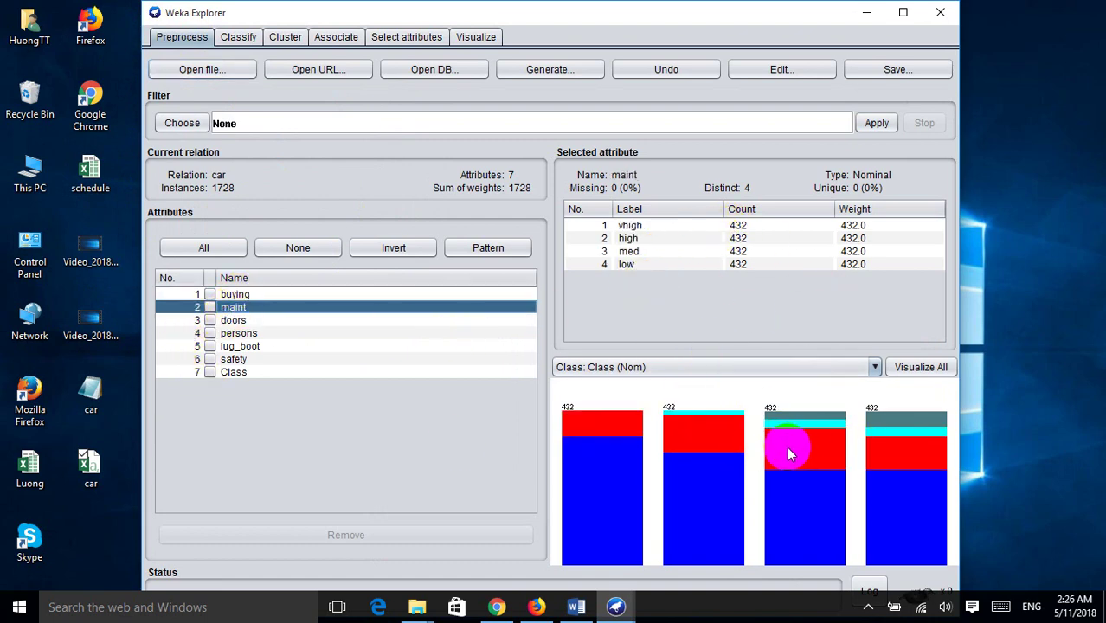
click(226, 320)
click(230, 373)
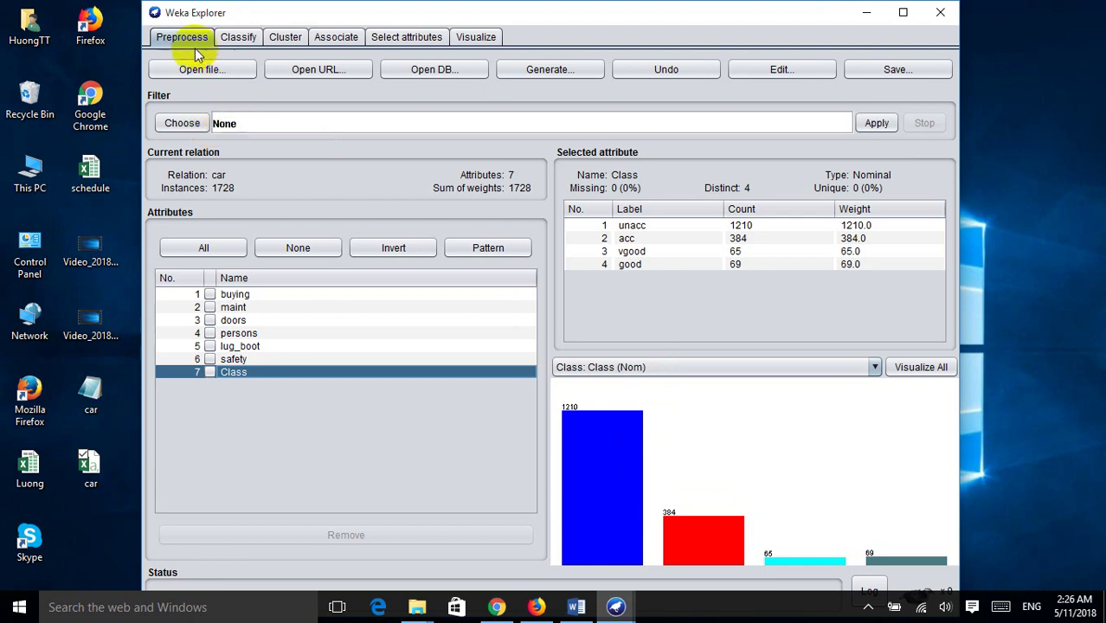
Choose the J48 decision tree from the trees group as the classifier.
click(246, 43)
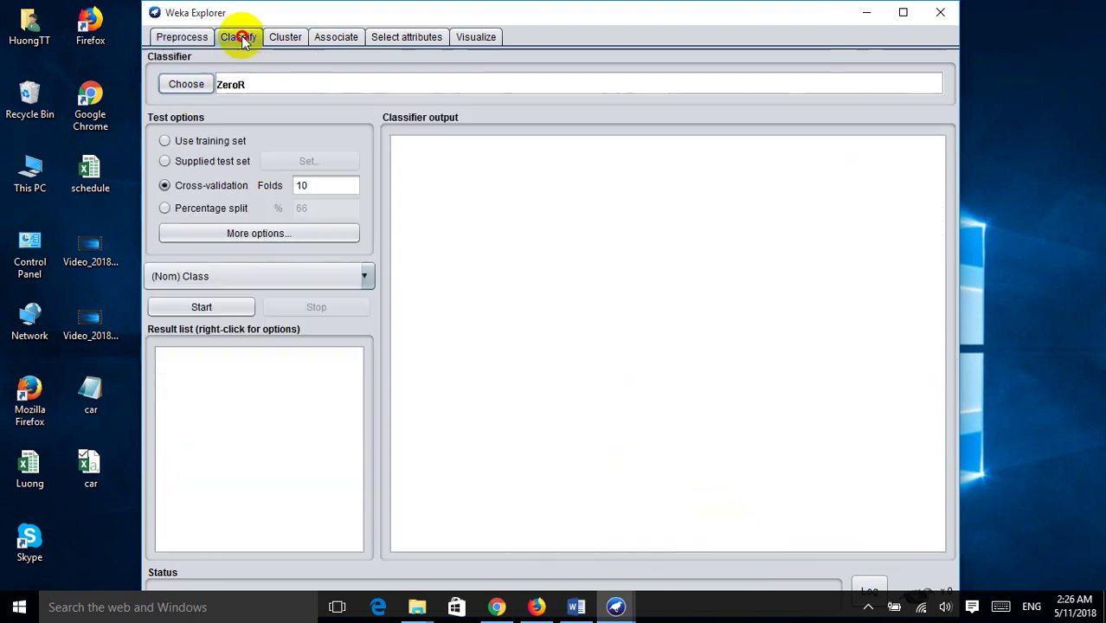
click(185, 86)
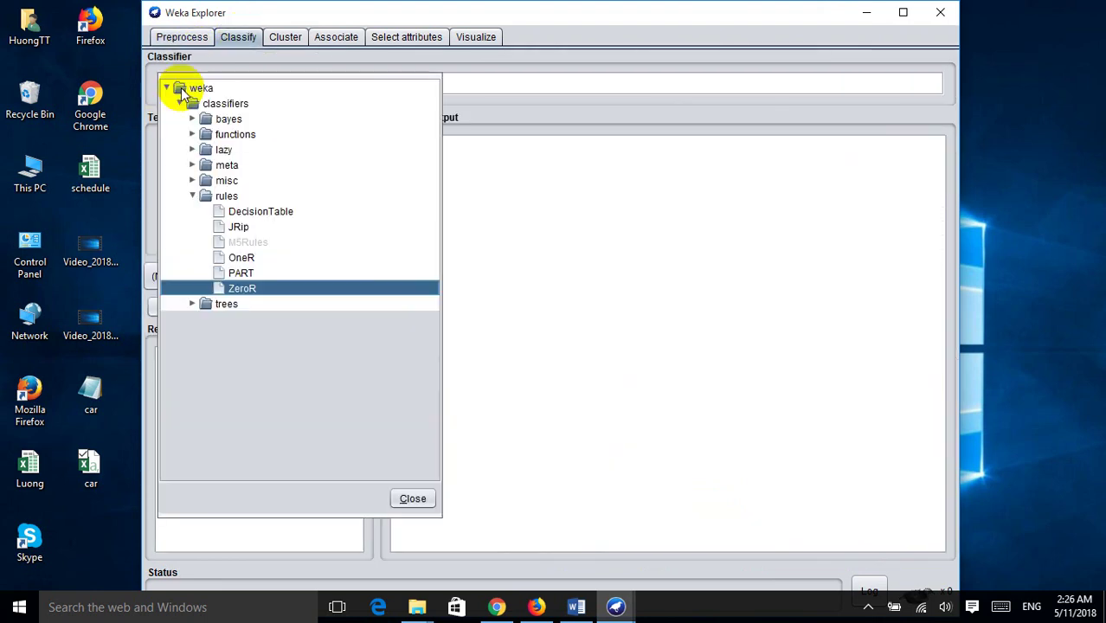
click(193, 195)
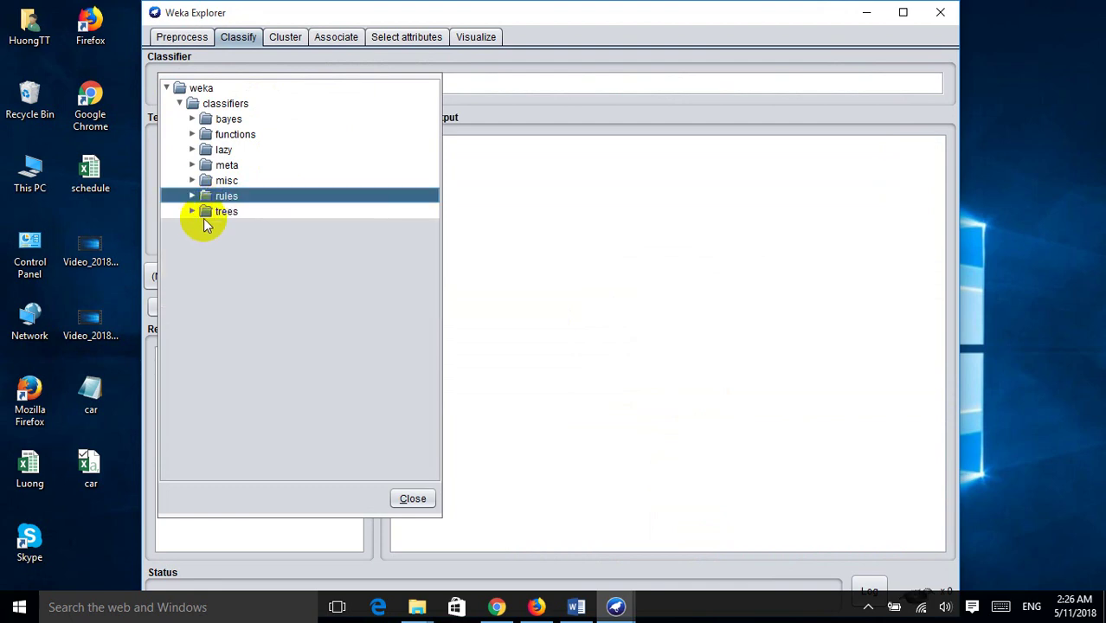
click(192, 211)
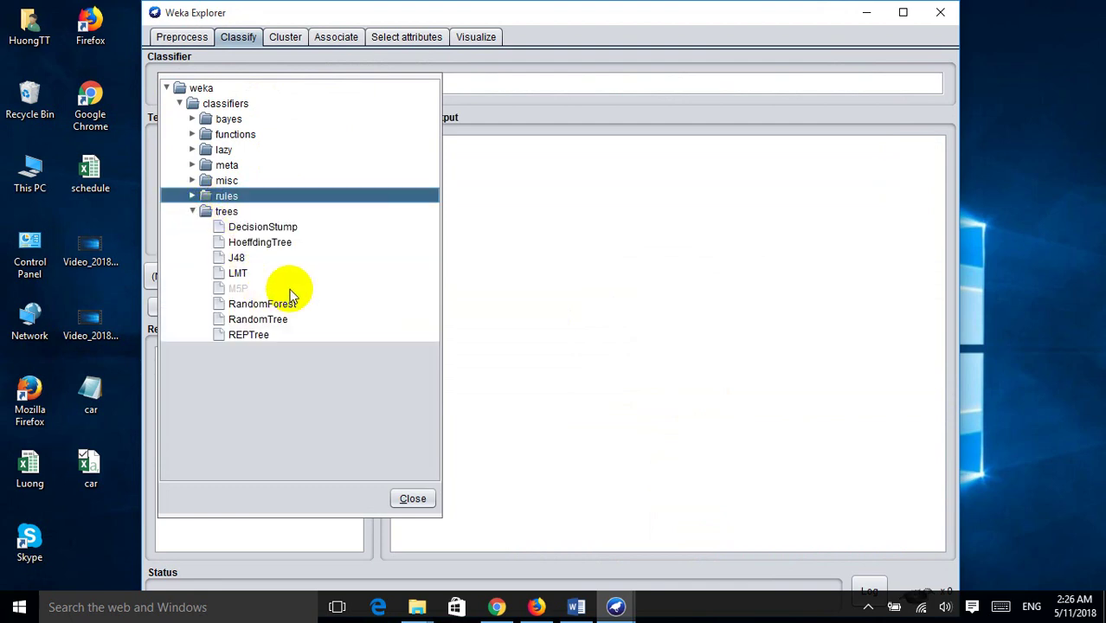
click(236, 258)
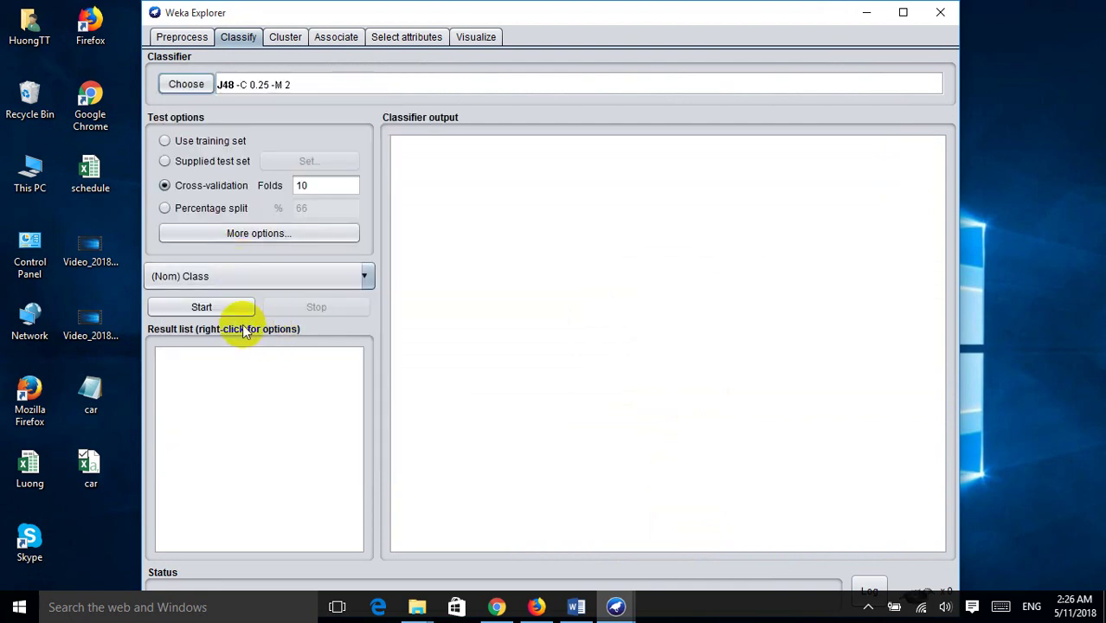
Set the test option to a 70% percentage split, run J48 on Class and inspect the evaluation output.
click(197, 218)
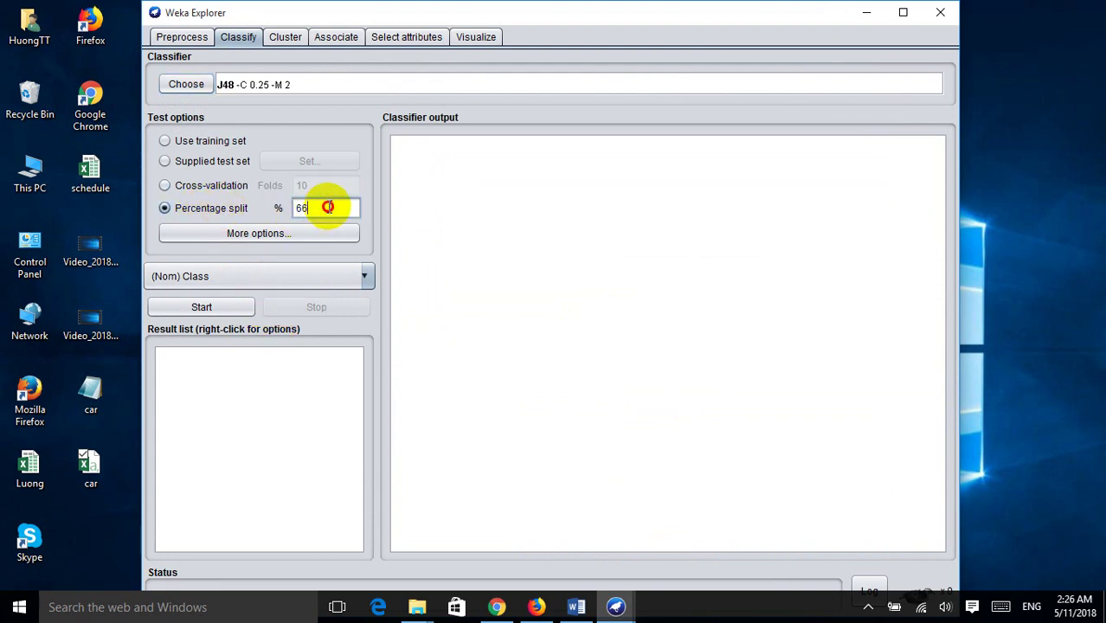
drag(328, 207, 221, 215)
text(70)
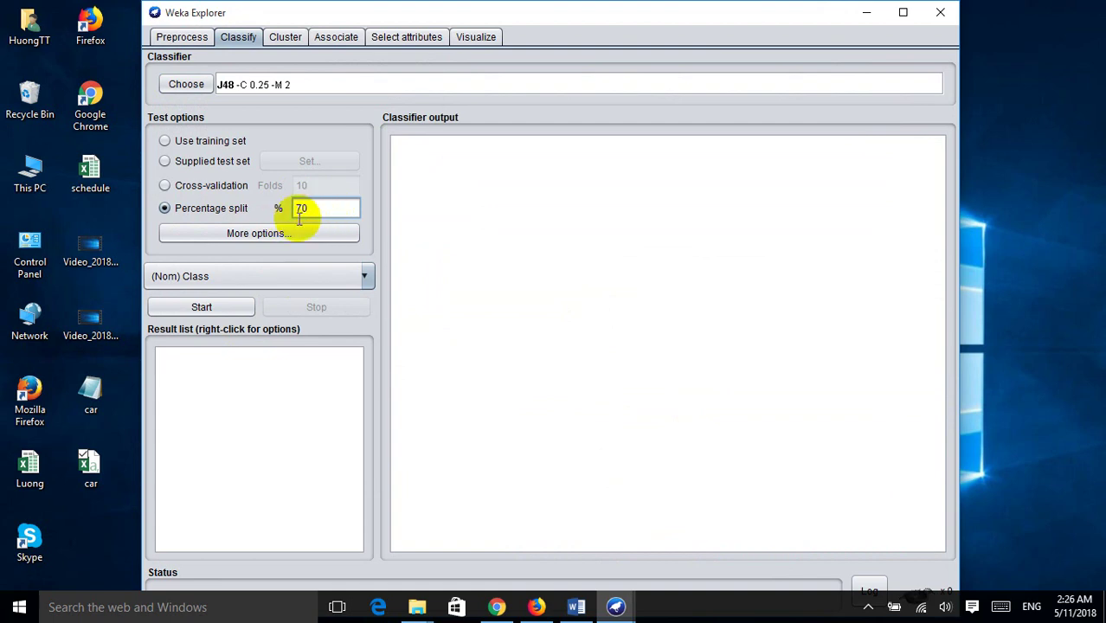
click(192, 308)
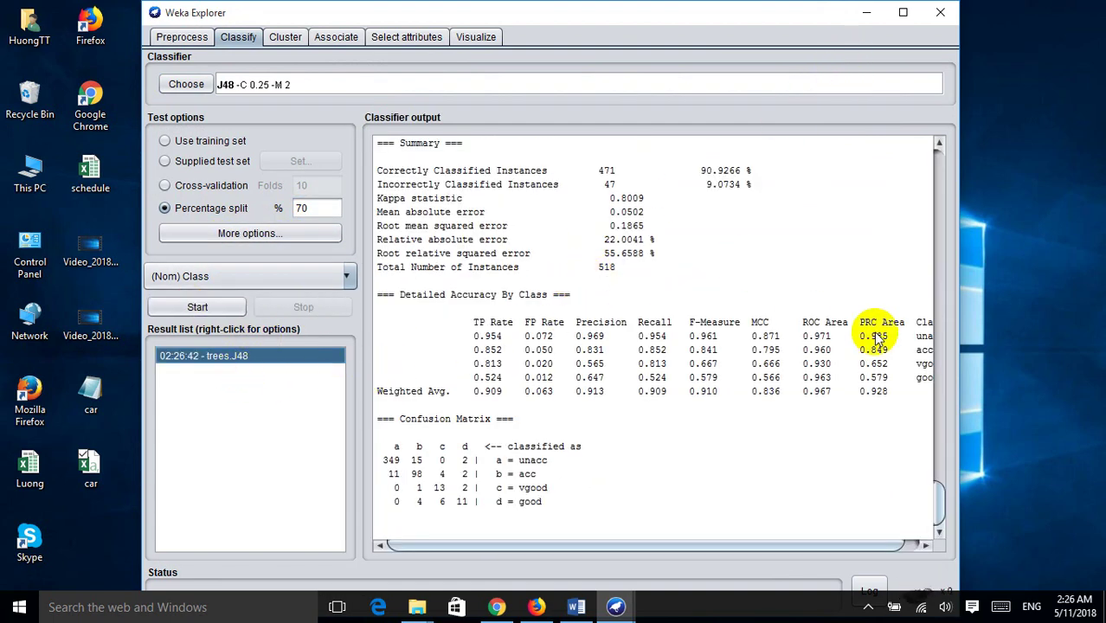
scroll(683, 305, up, 5)
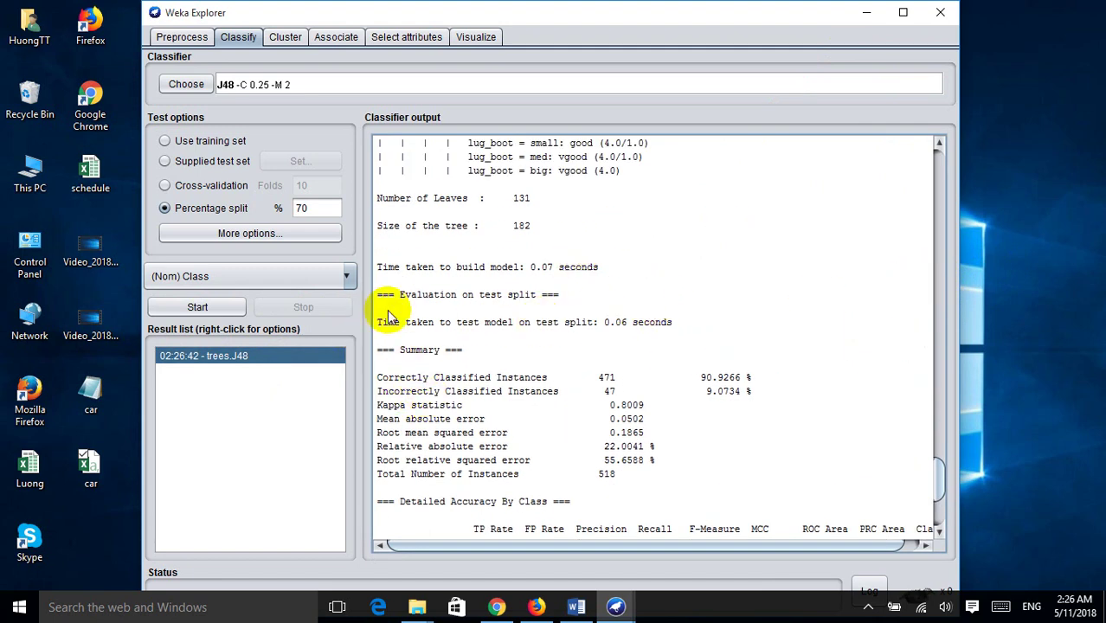
Run J48 a second time with the same split and compare the model build and test times of both runs.
click(186, 307)
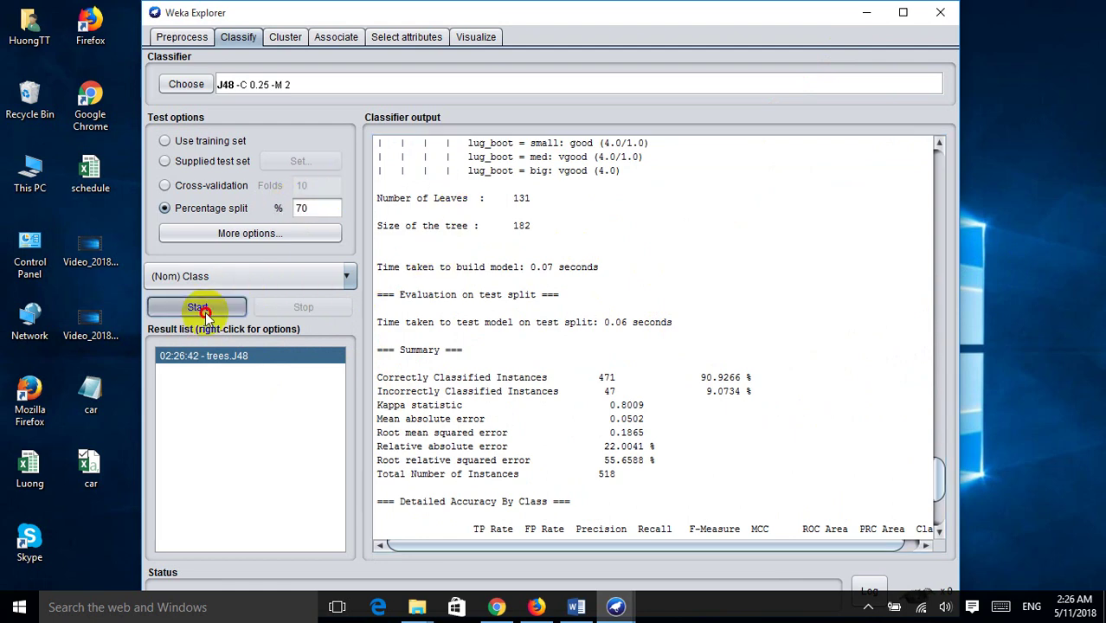
scroll(606, 291, up, 4)
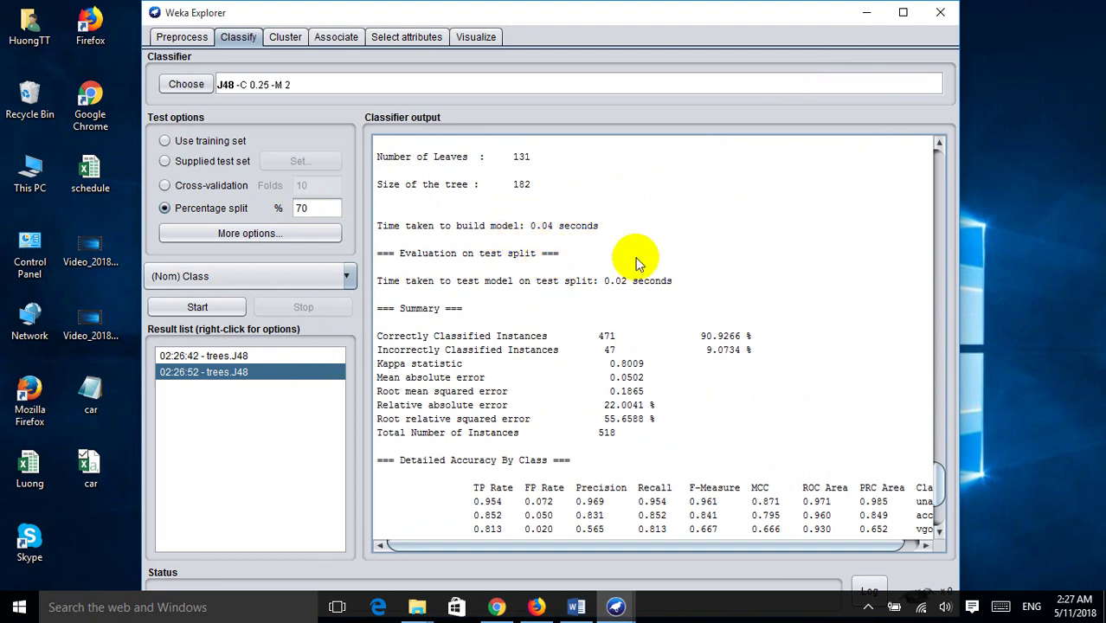
click(243, 362)
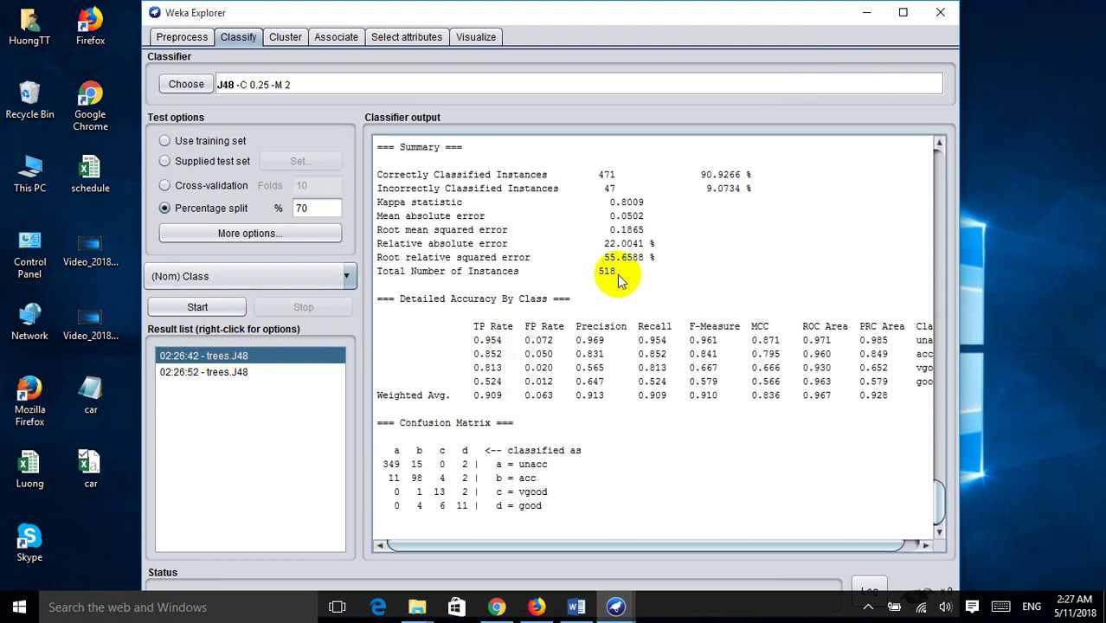
scroll(630, 297, up, 3)
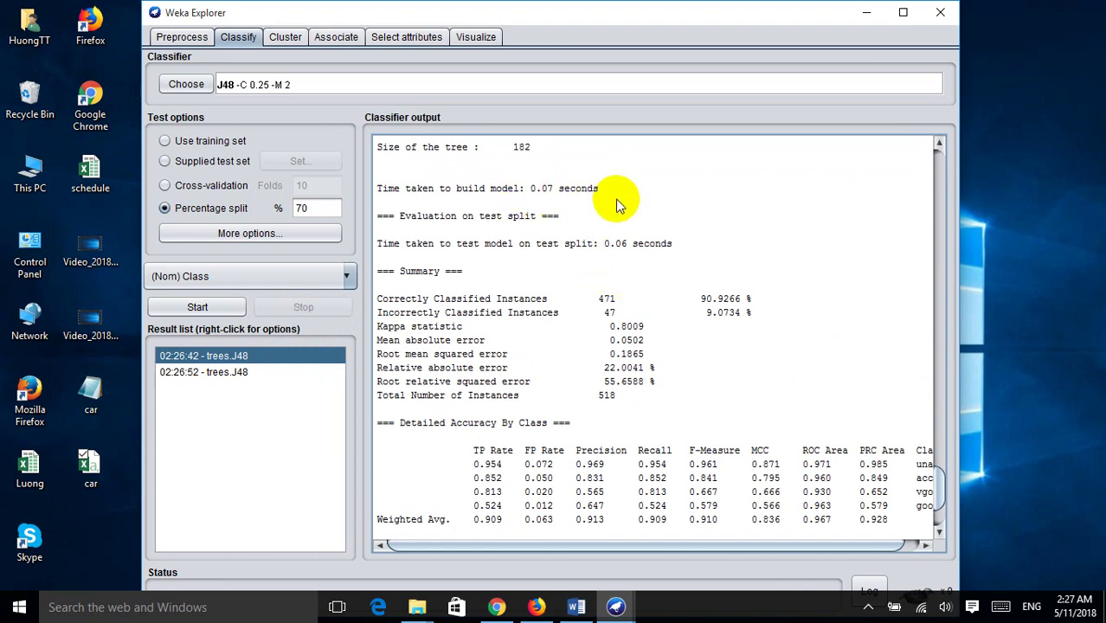
click(217, 372)
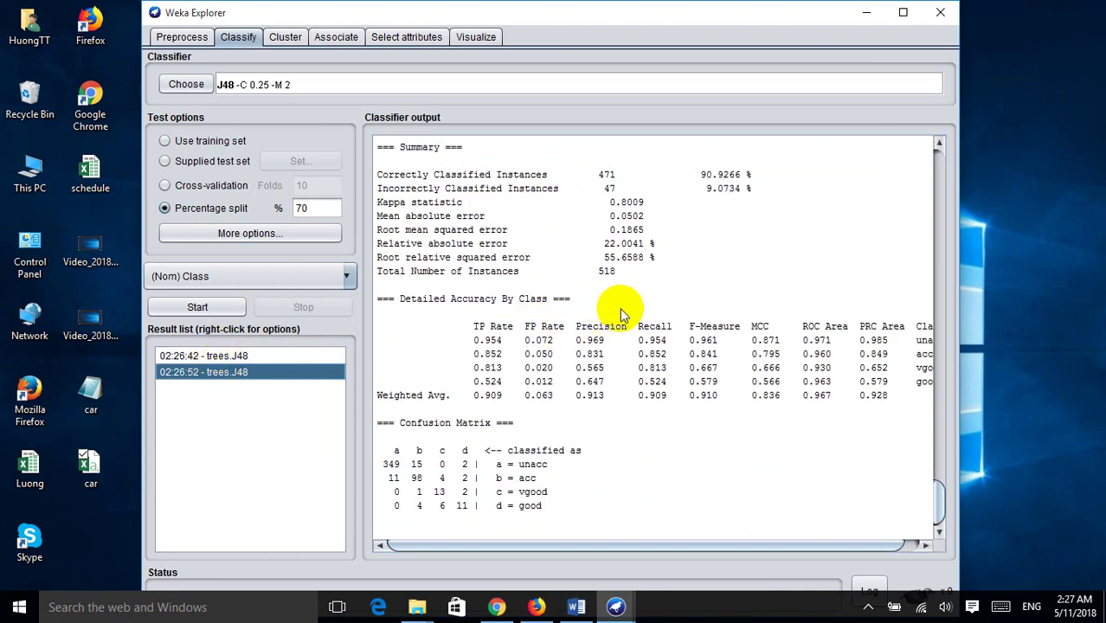
scroll(621, 291, up, 3)
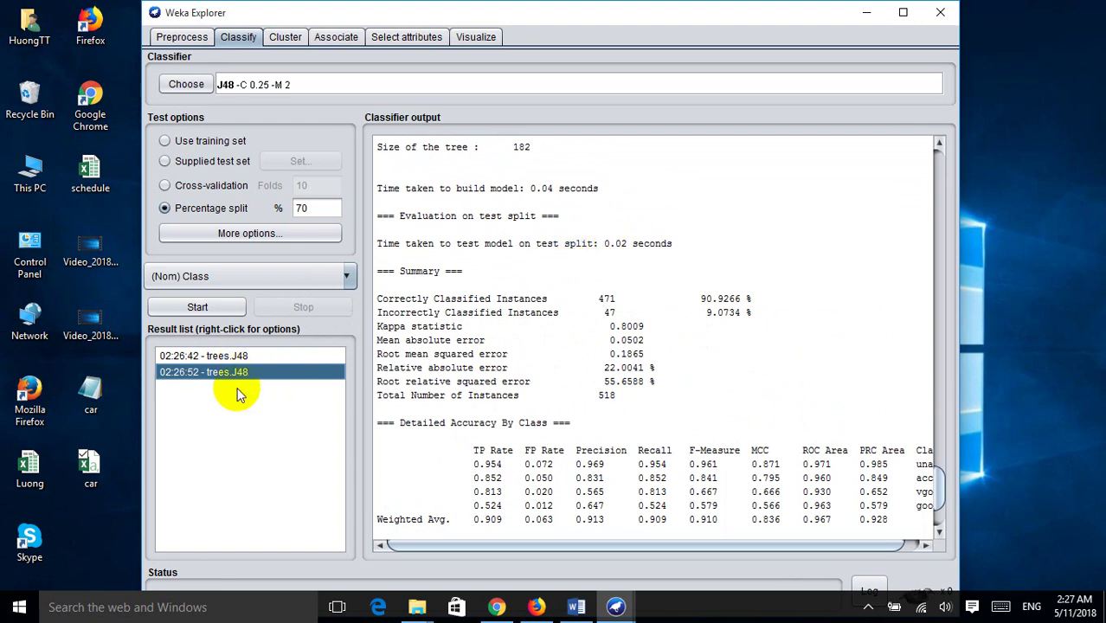
Run J48 a third time with the same settings and check the time taken to build the model.
click(192, 308)
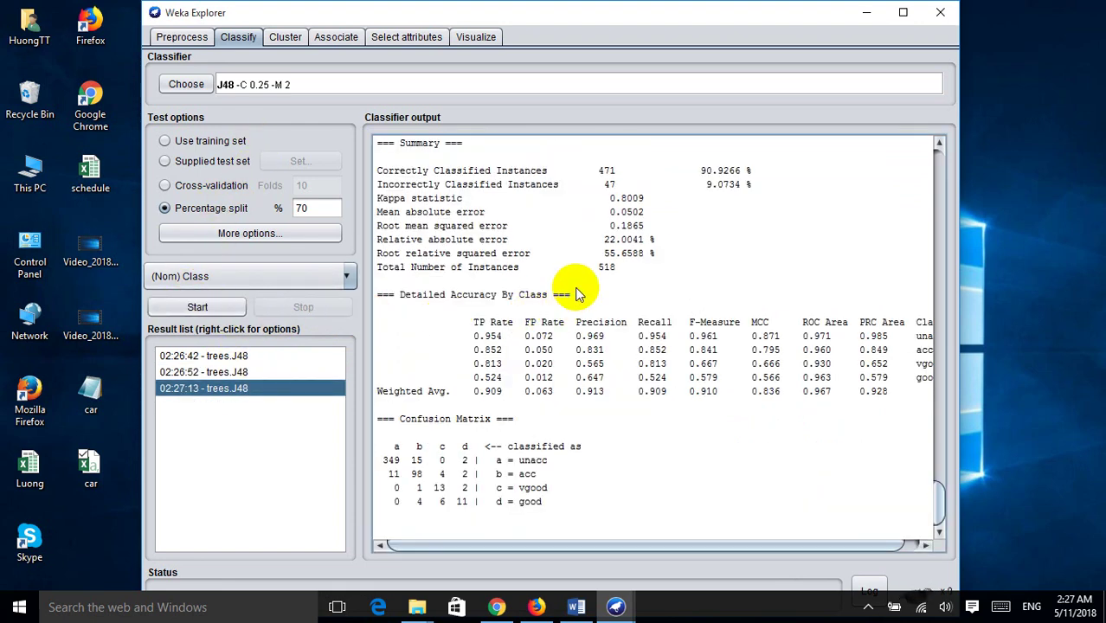
scroll(623, 290, up, 3)
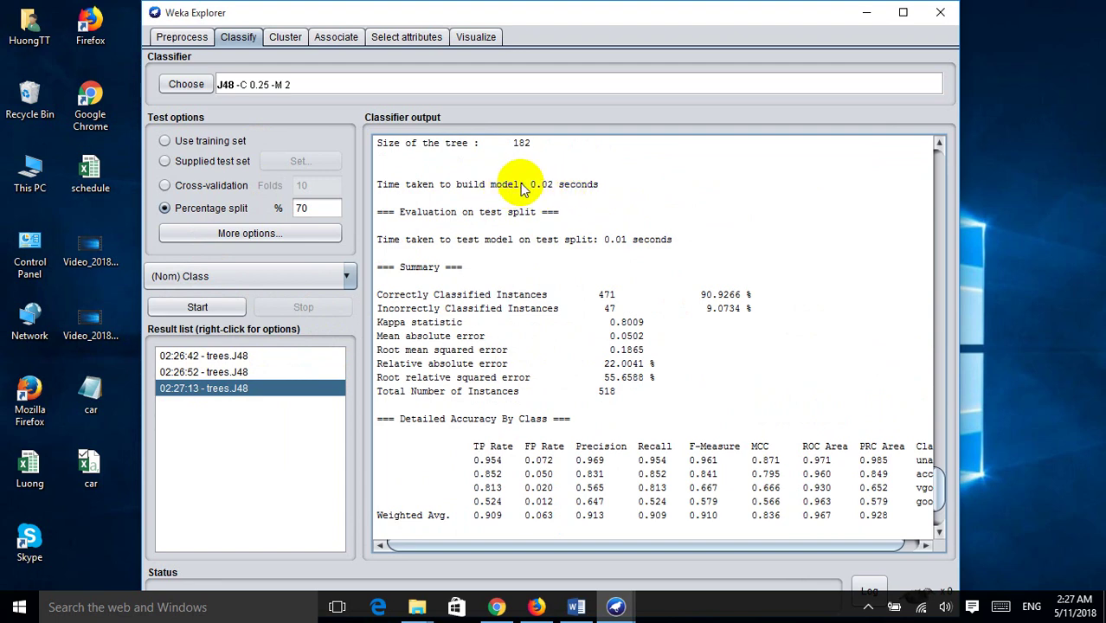
drag(526, 185, 641, 190)
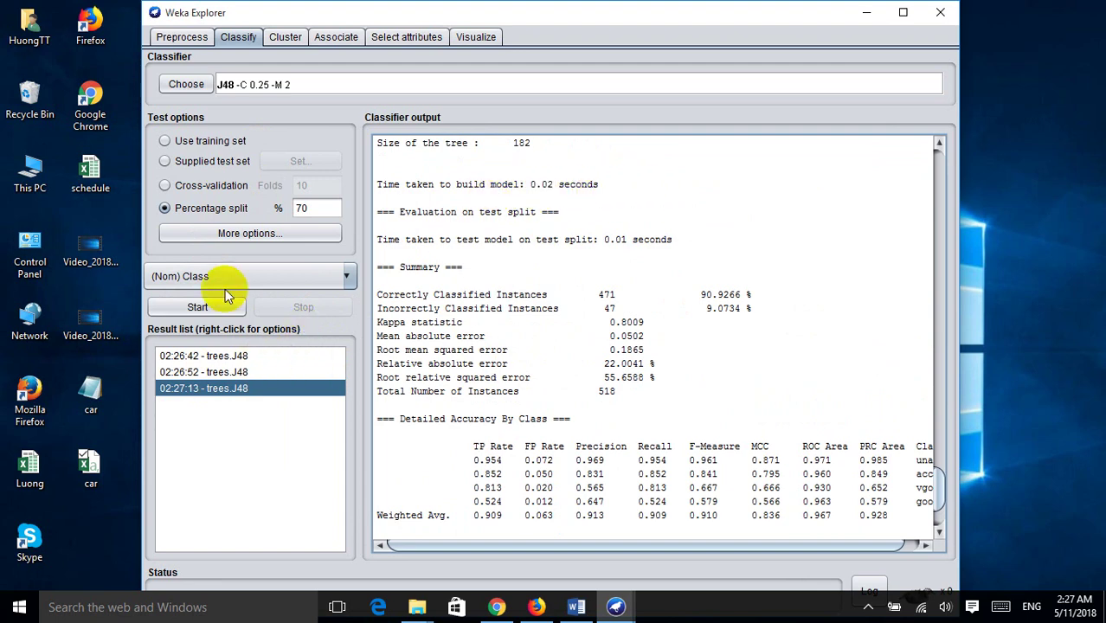
Run J48 a fourth time and examine its build time, test time and percentage of correctly classified instances.
click(192, 309)
scroll(688, 281, up, 5)
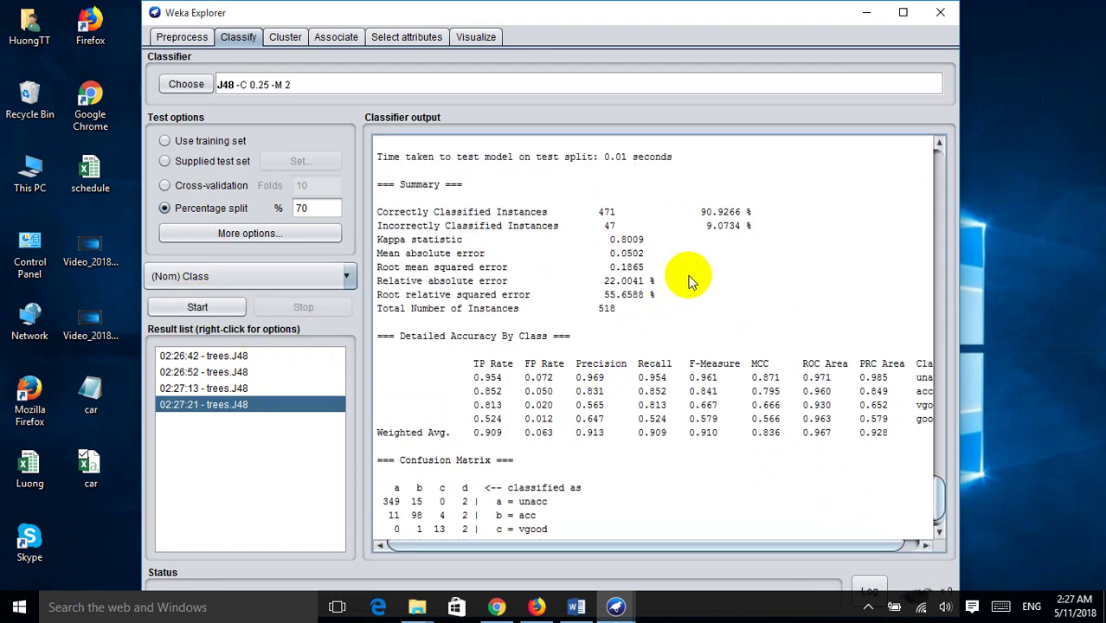
drag(528, 268, 599, 269)
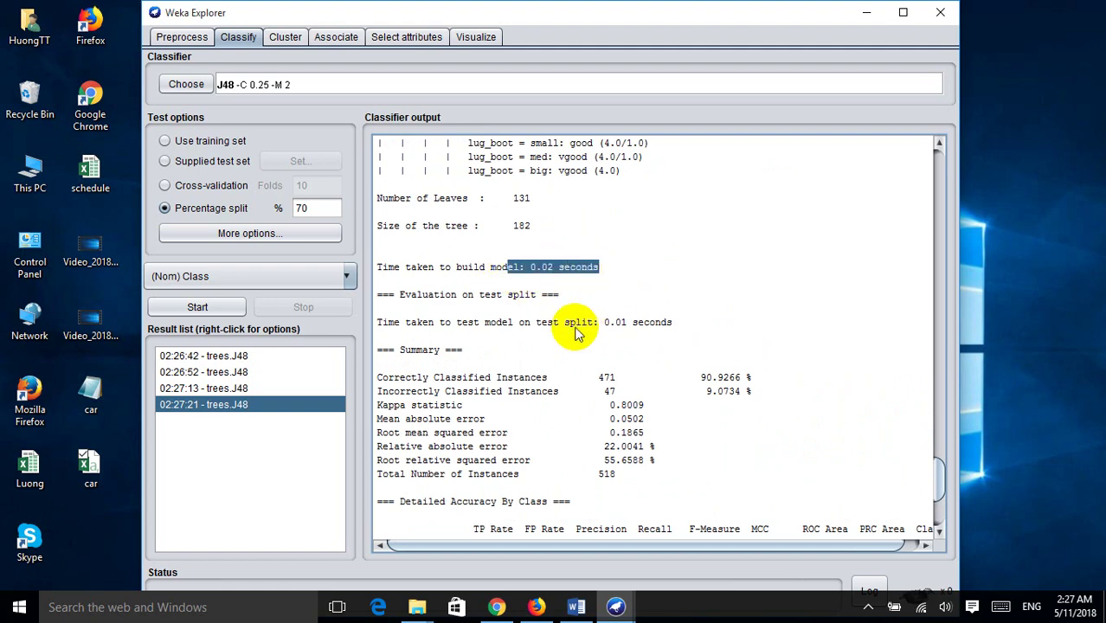
drag(666, 324, 678, 332)
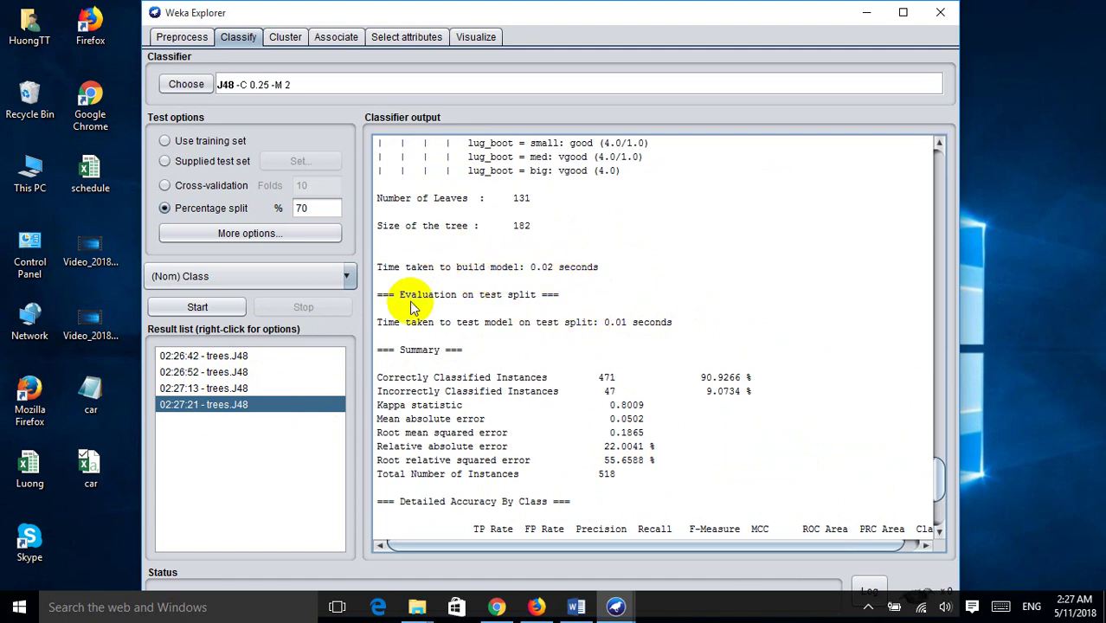
drag(530, 266, 599, 267)
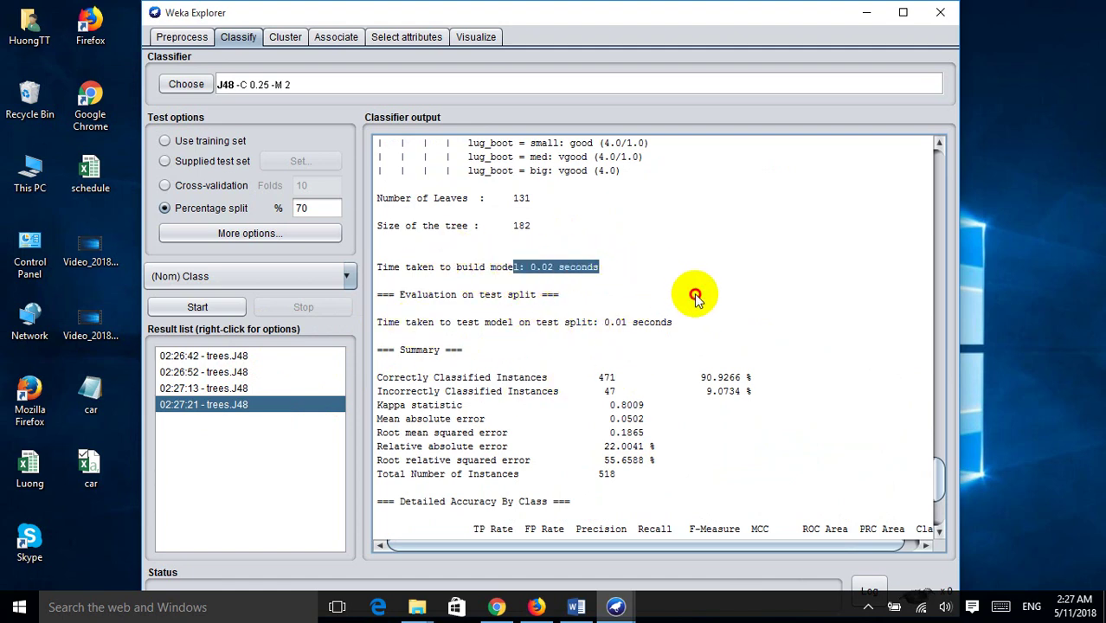
click(694, 298)
scroll(695, 296, down, 2)
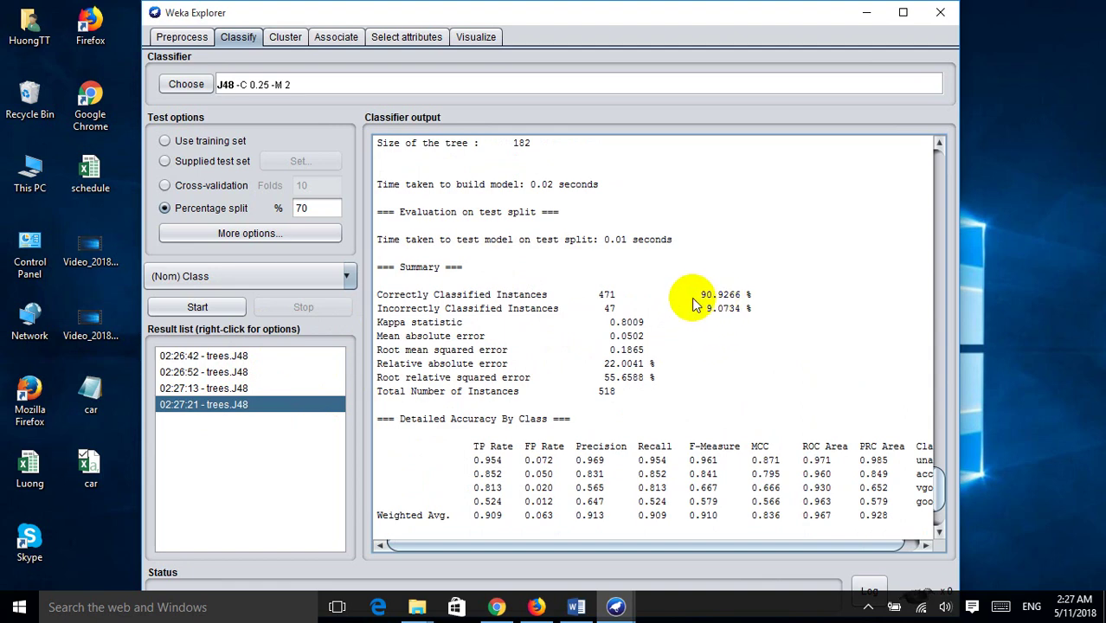
drag(695, 294, 773, 290)
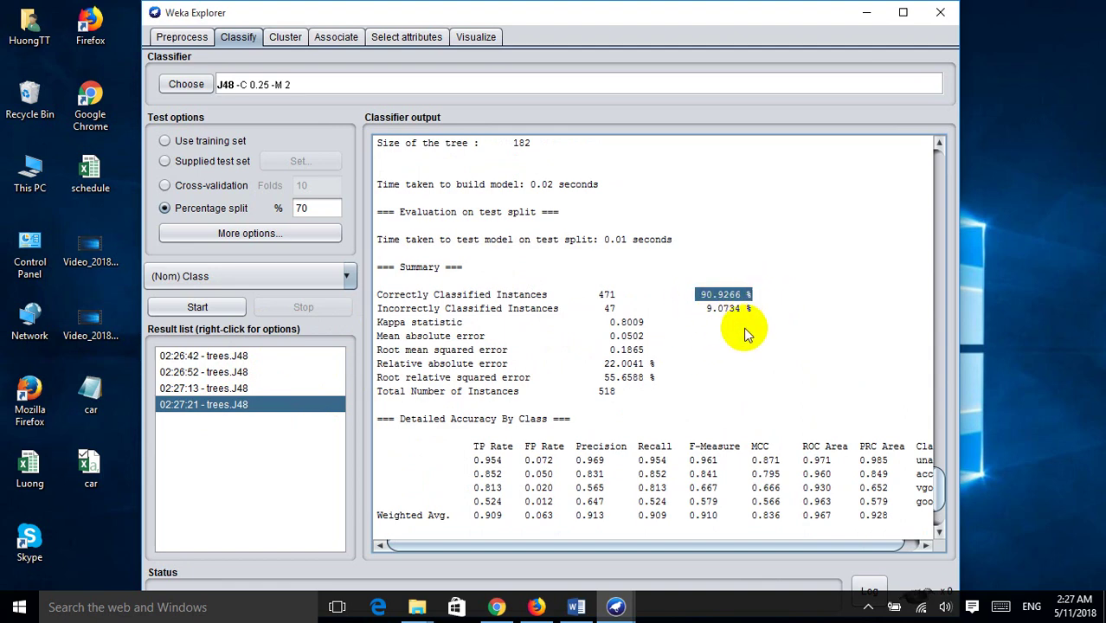
Check the confusion matrix of the latest J48 run and view its decision tree in the tree visualizer.
scroll(745, 336, down, 3)
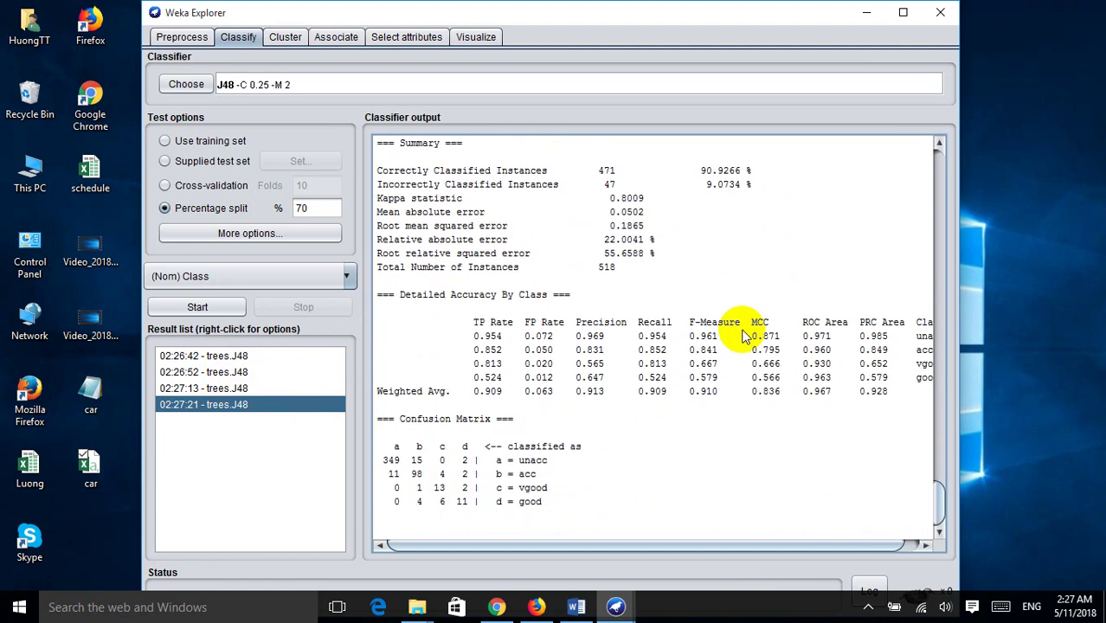
right_click(244, 411)
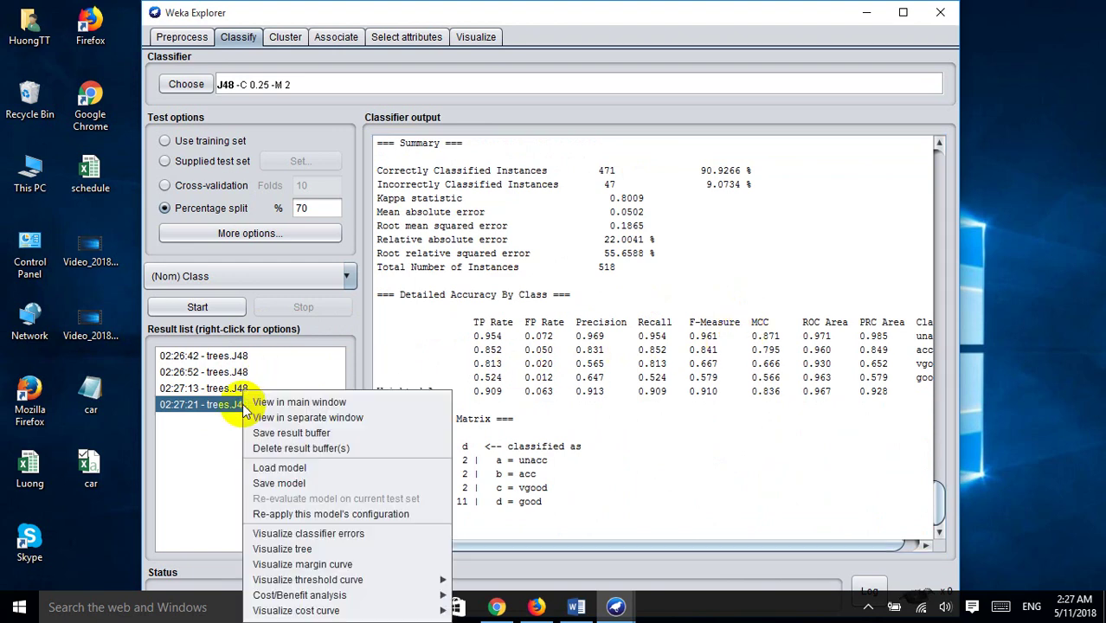
click(295, 549)
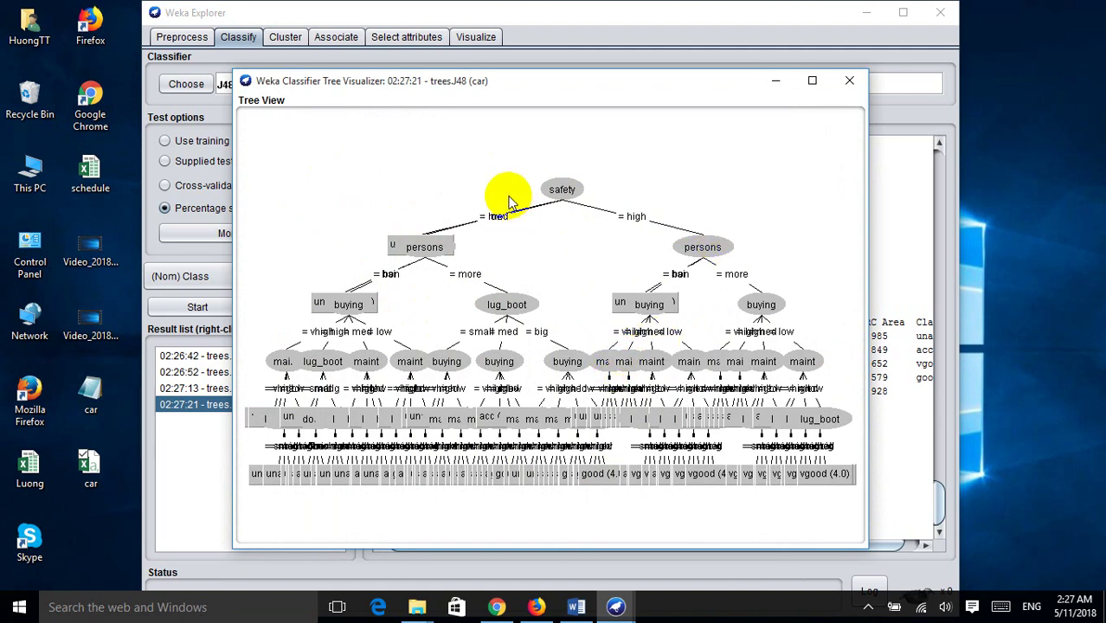
click(850, 82)
Visualize the classifier errors of the latest J48 run, increasing the jitter to about half to separate overlapping points.
right_click(252, 409)
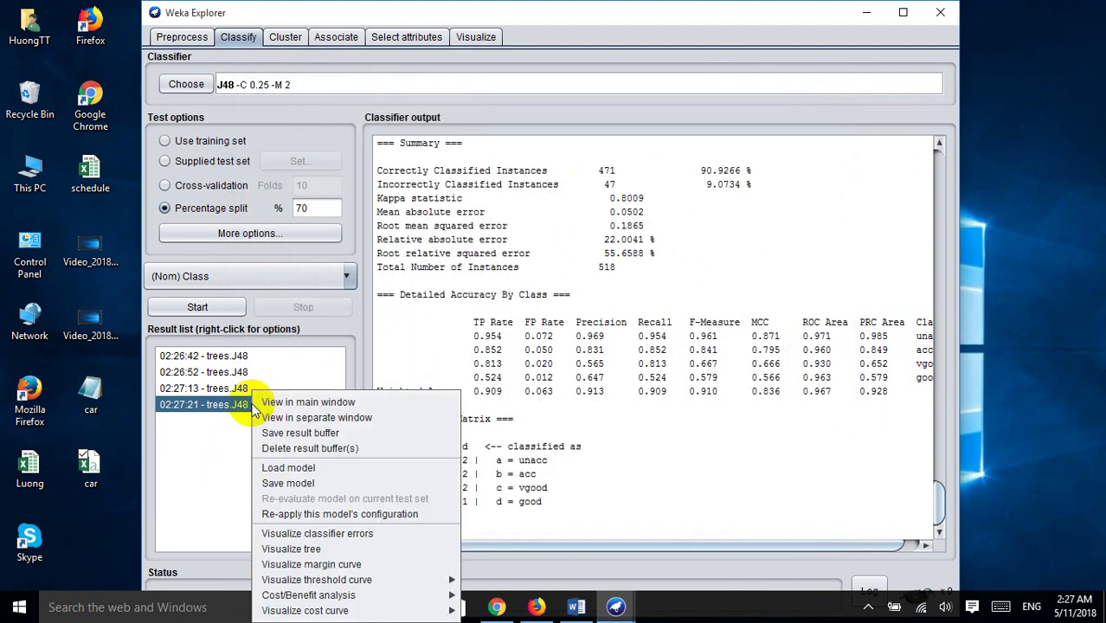
click(310, 533)
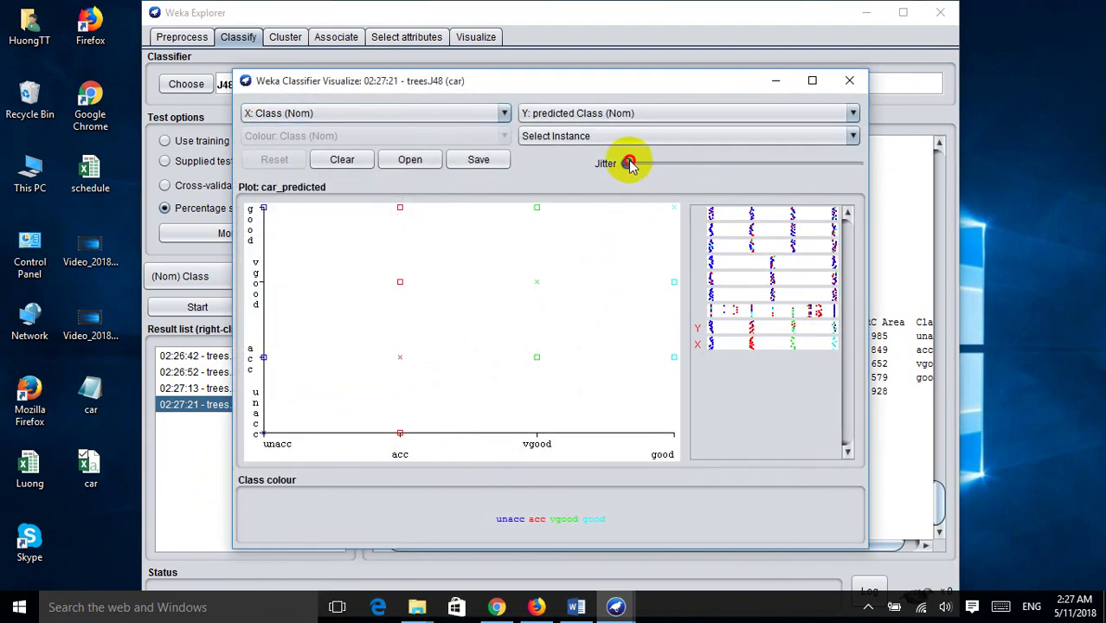
drag(629, 164, 745, 178)
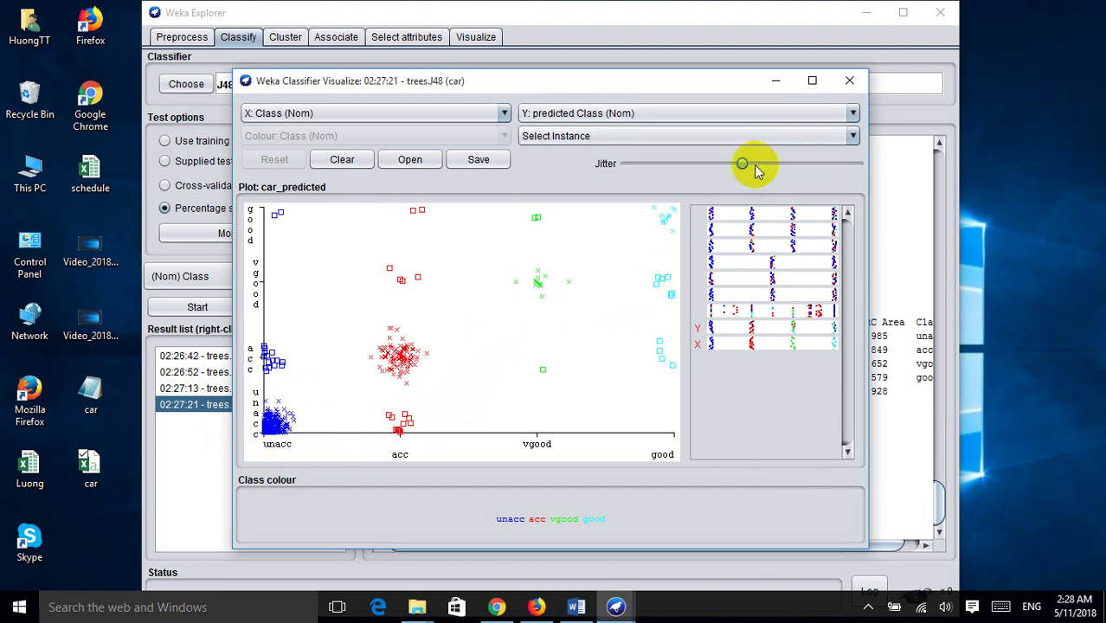
click(848, 80)
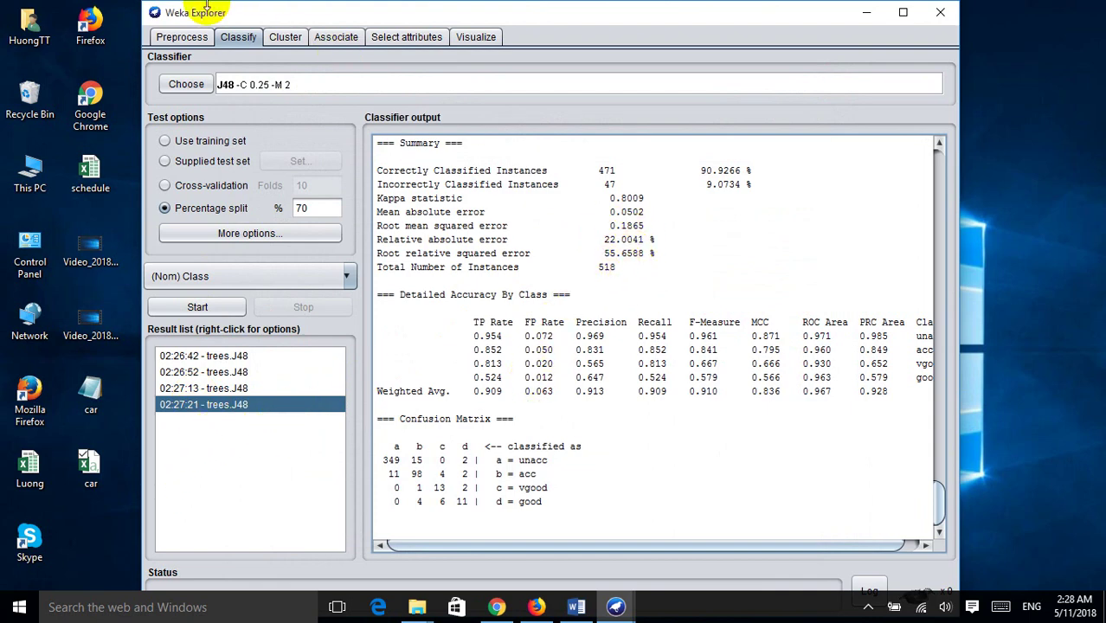
Change the classifier to NaiveBayes from the bayes group and run it on Class with the 70% split.
click(184, 86)
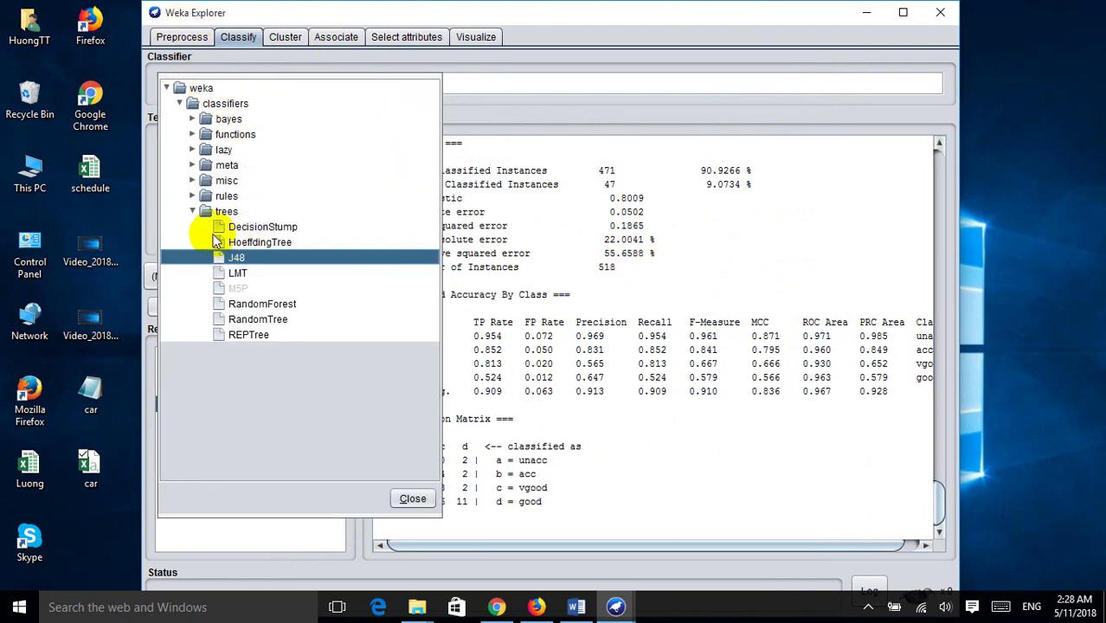
click(193, 211)
click(192, 119)
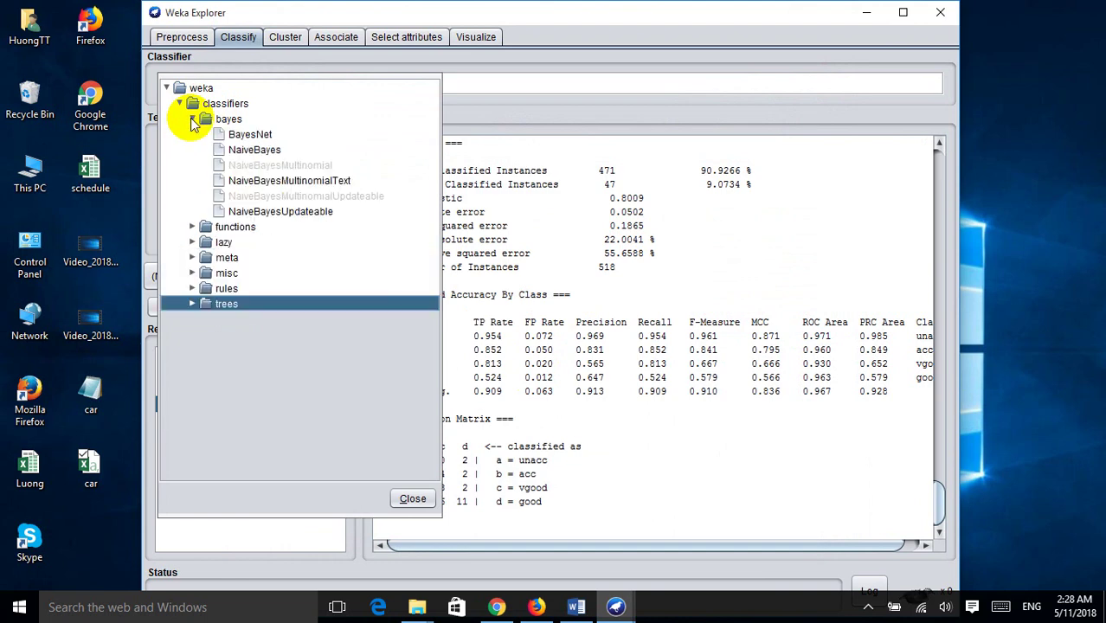
click(251, 153)
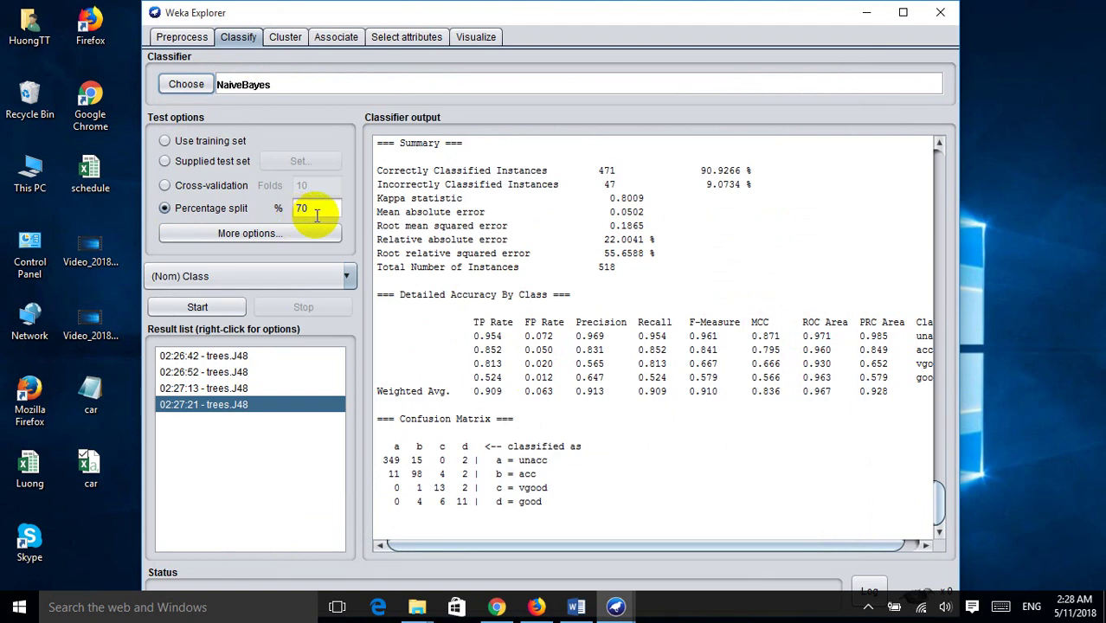
click(197, 307)
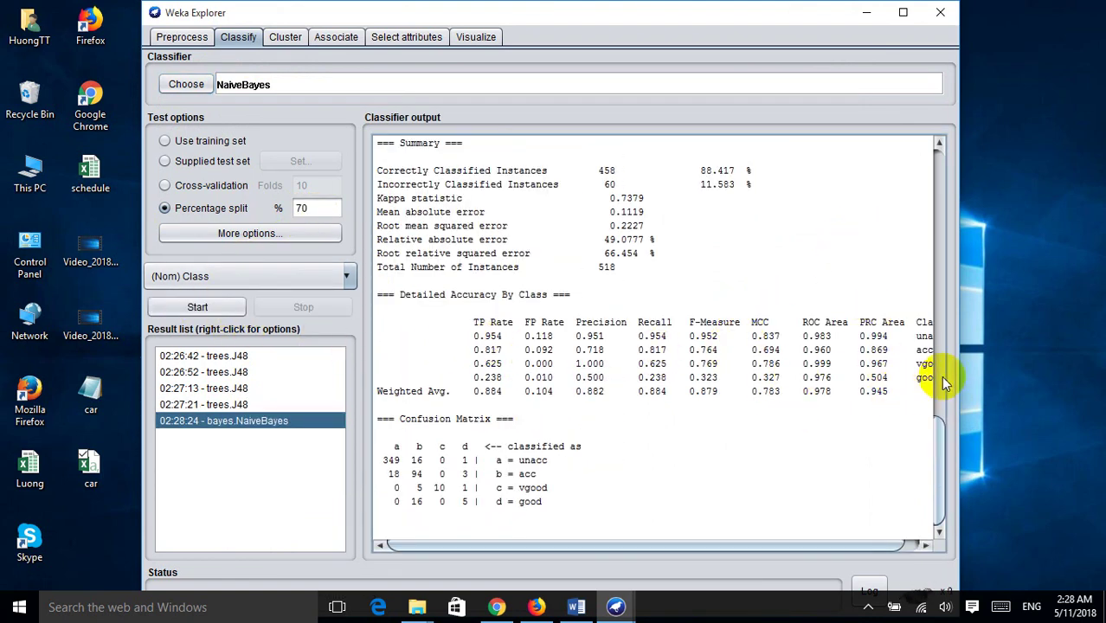
Examine the time taken to build and to test the NaiveBayes model in the output.
drag(939, 428, 926, 386)
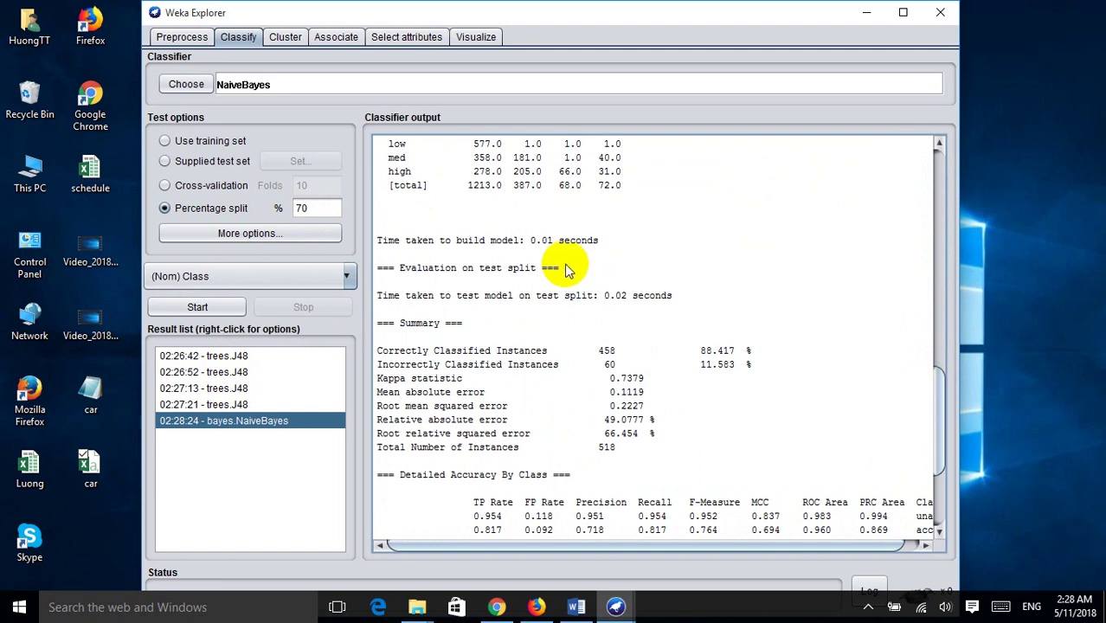
drag(456, 241, 649, 240)
click(649, 245)
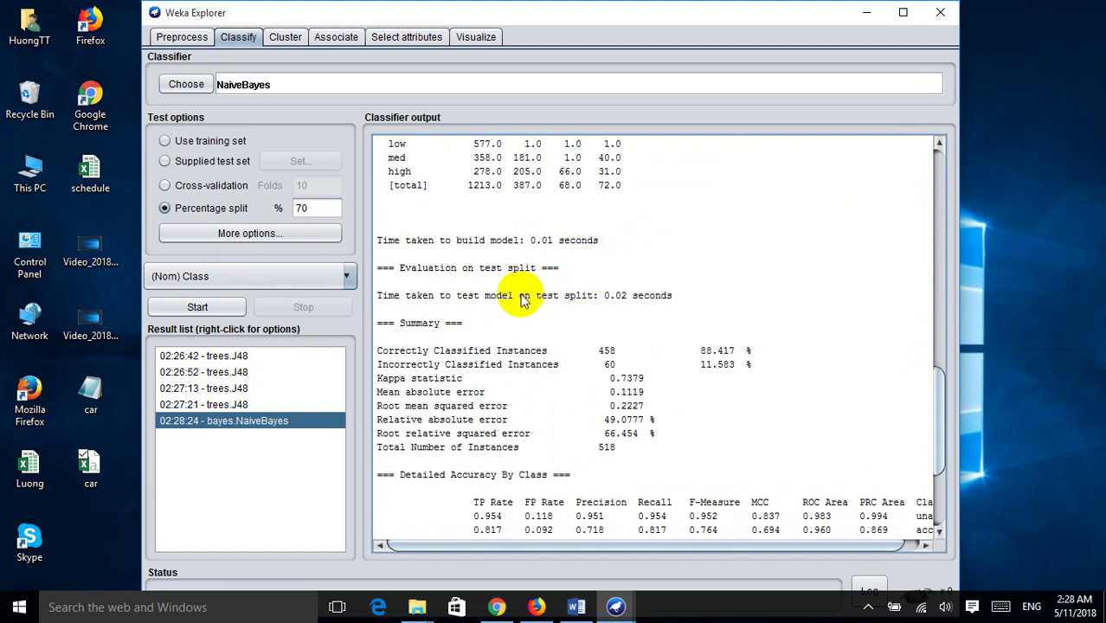
drag(519, 296, 698, 299)
click(699, 299)
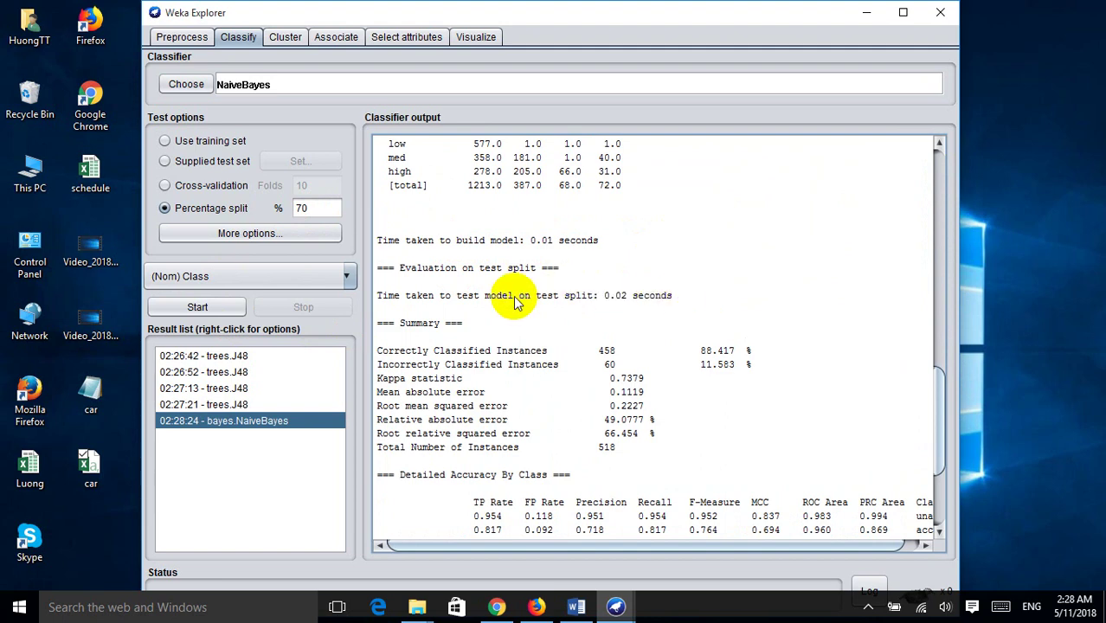
shift+click(443, 296)
click(558, 326)
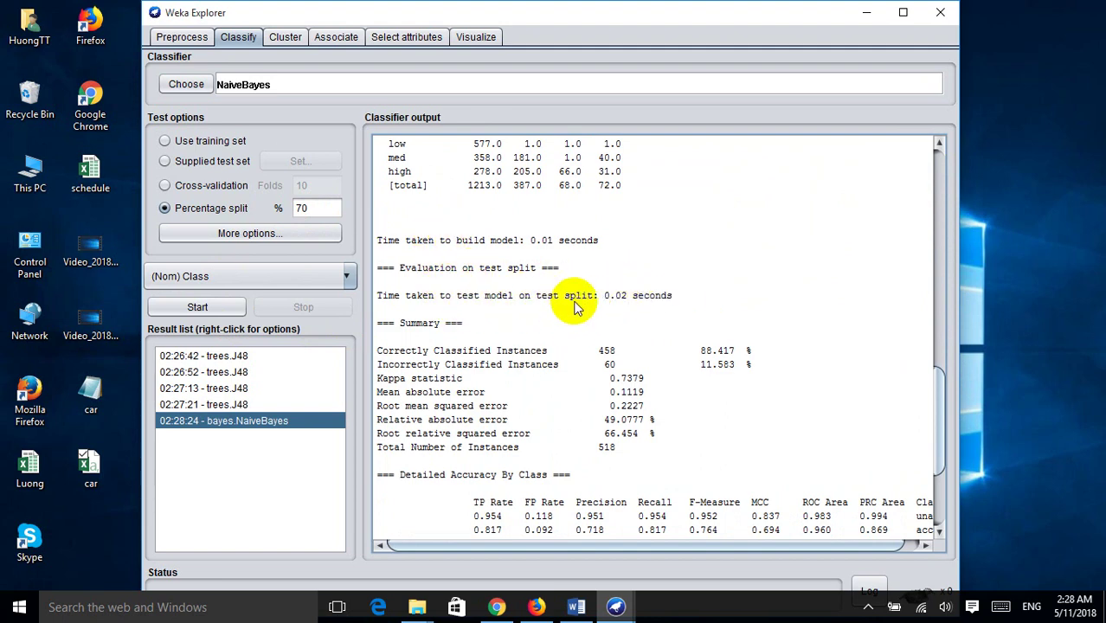
drag(603, 296, 697, 296)
click(701, 296)
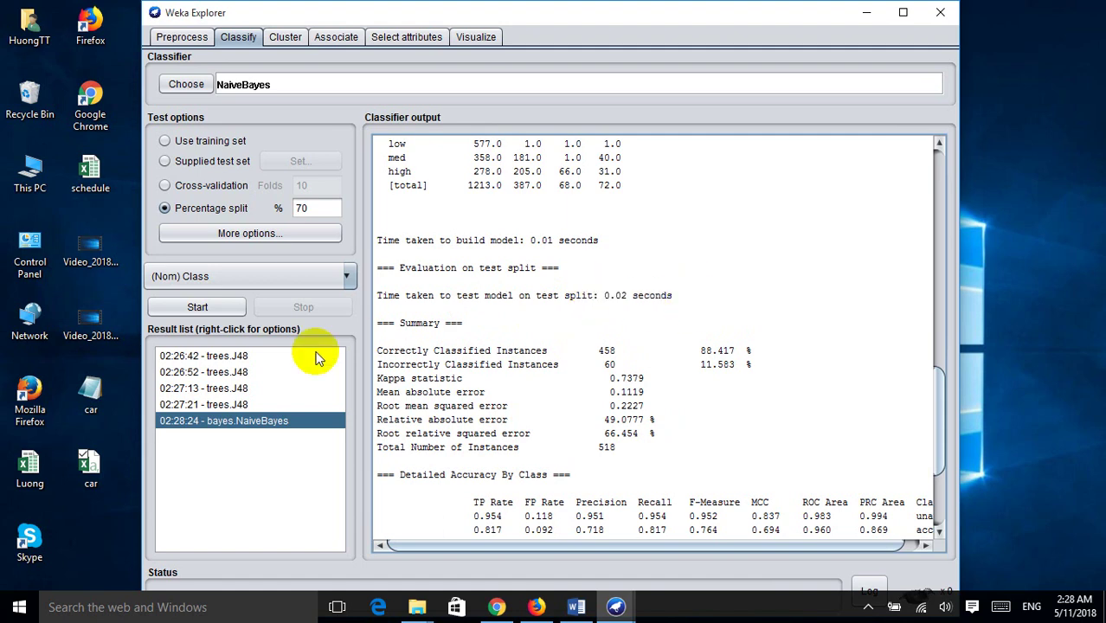
Run NaiveBayes a second time with the same split and check its run times and percentage of correctly classified instances.
click(196, 307)
scroll(688, 312, up, 3)
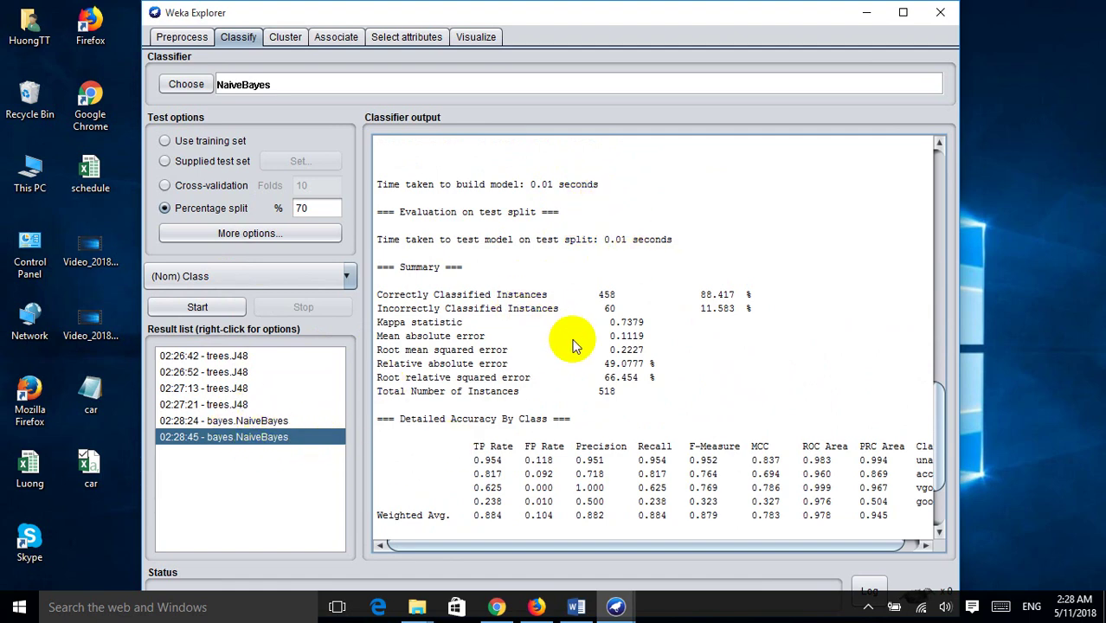
click(700, 371)
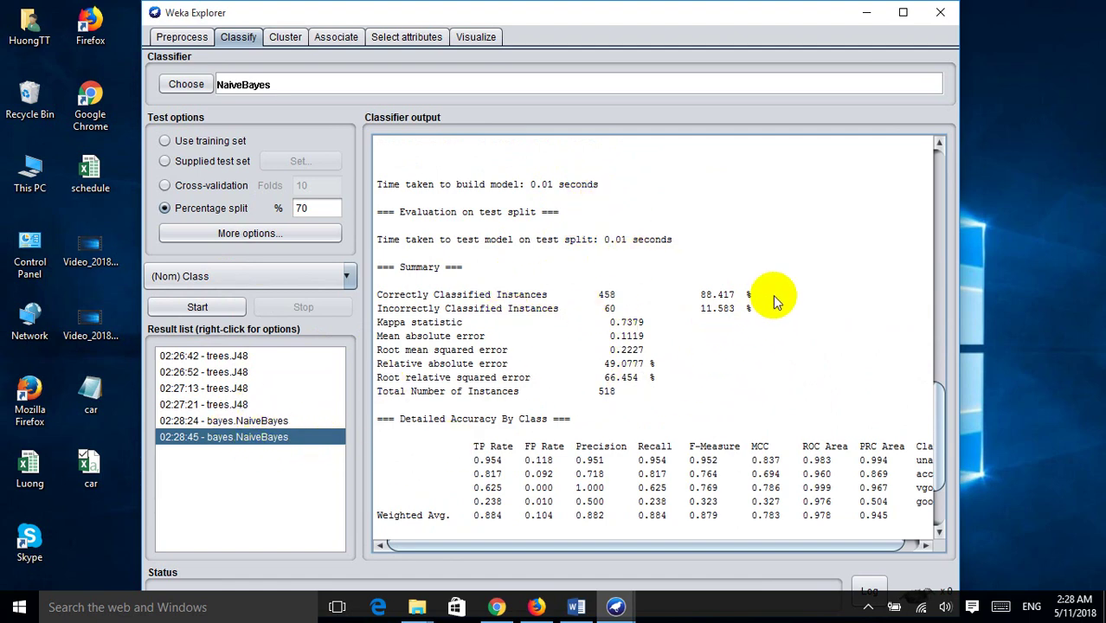
scroll(775, 301, down, 1)
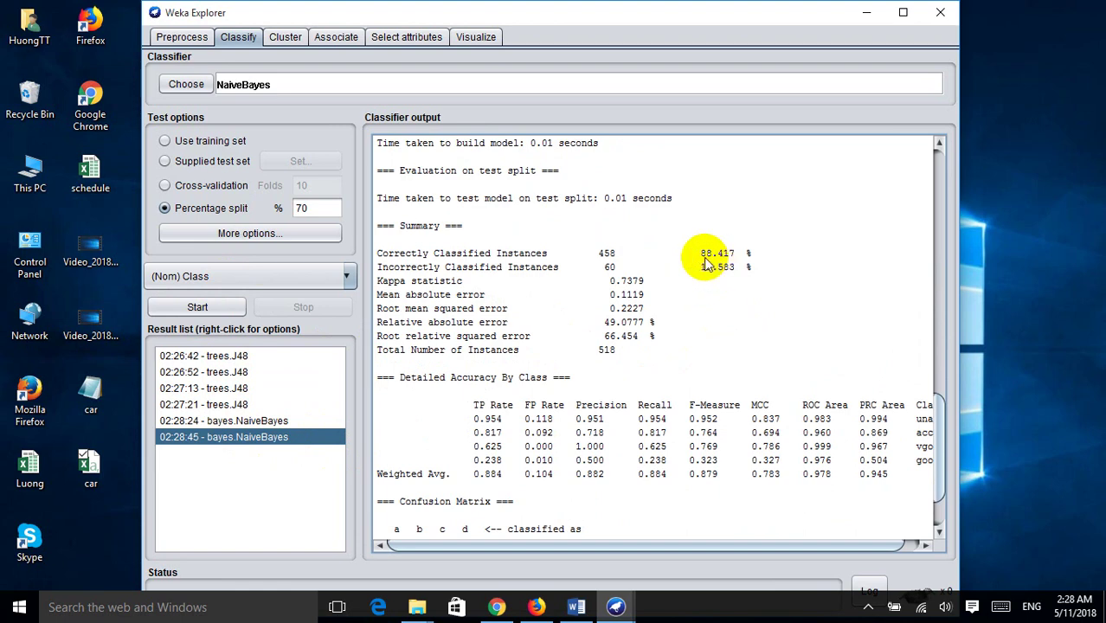